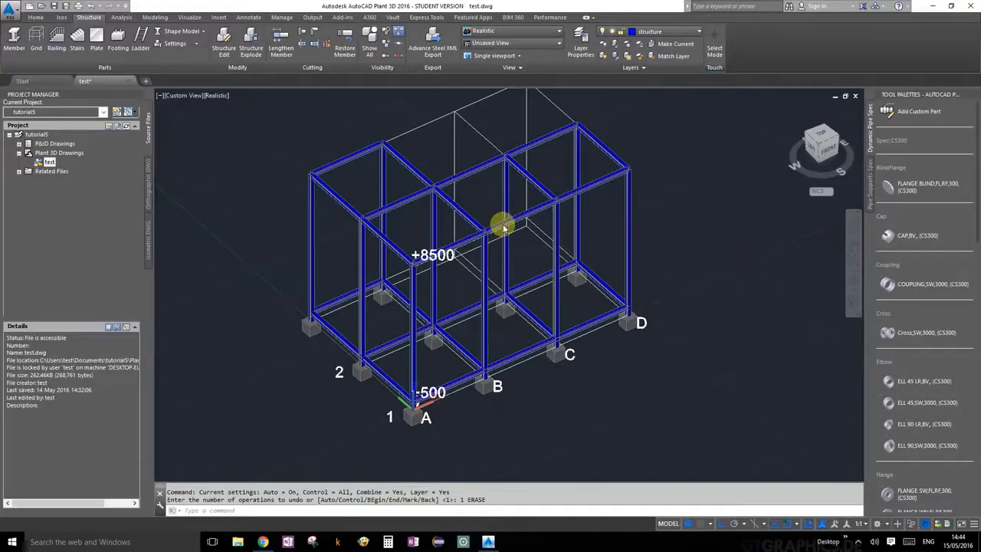
Make structure the current layer
{"action": "scroll", "coordinate": [504, 229], "scroll_direction": "up", "scroll_amount": 5}
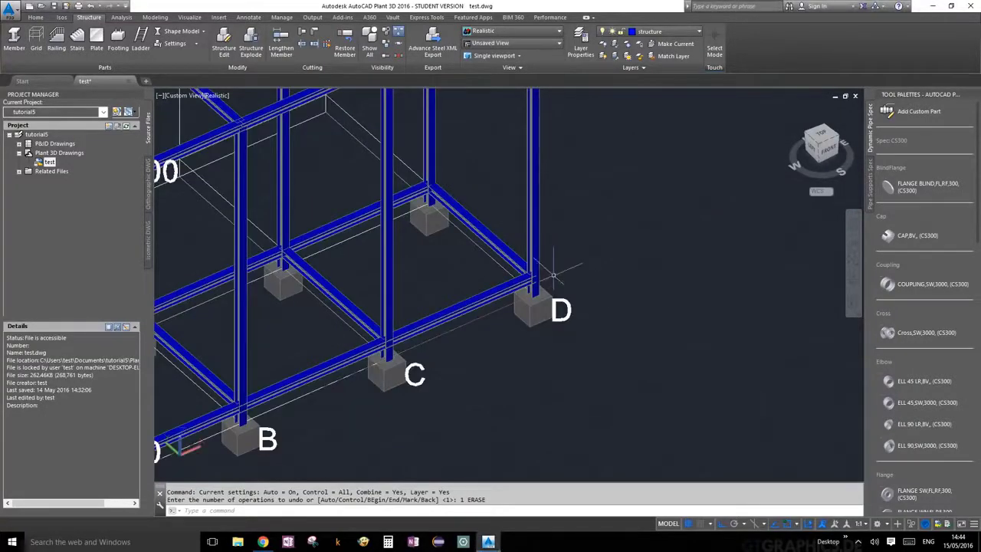
{"action": "scroll", "coordinate": [554, 269], "scroll_direction": "down", "scroll_amount": 6}
{"action": "scroll", "coordinate": [638, 349], "scroll_direction": "up", "scroll_amount": 5}
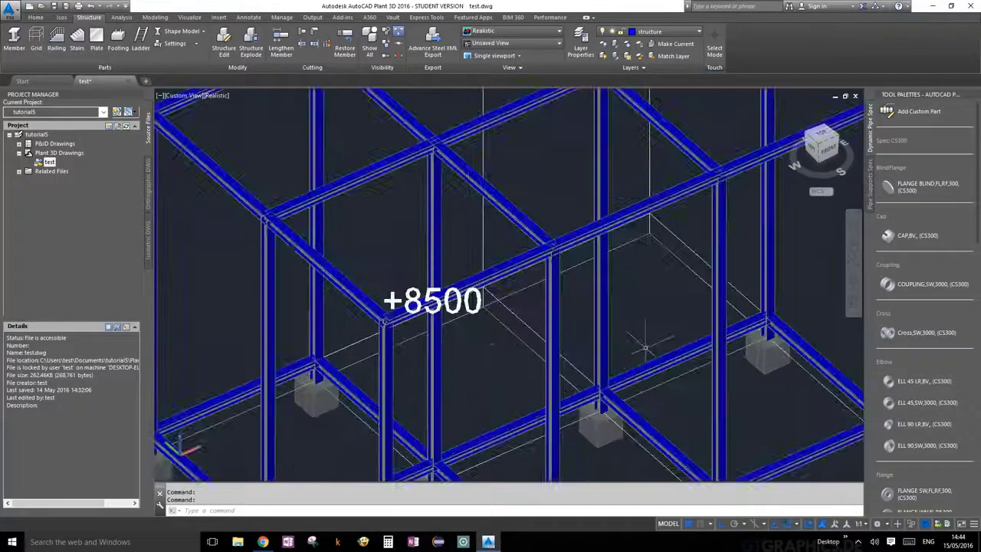
{"action": "scroll", "coordinate": [632, 315], "scroll_direction": "down", "scroll_amount": 3}
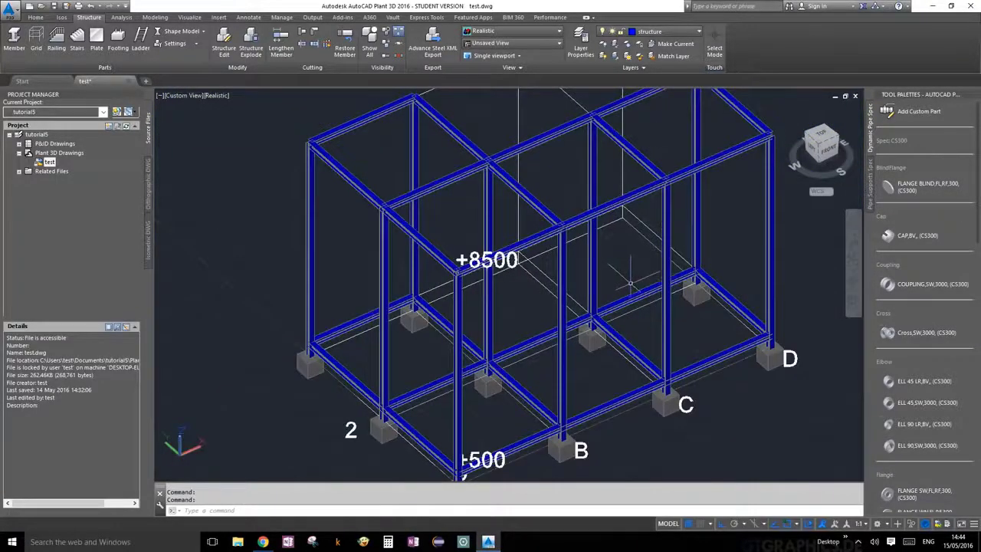
{"action": "left_click", "coordinate": [694, 33]}
{"action": "left_click", "coordinate": [672, 93]}
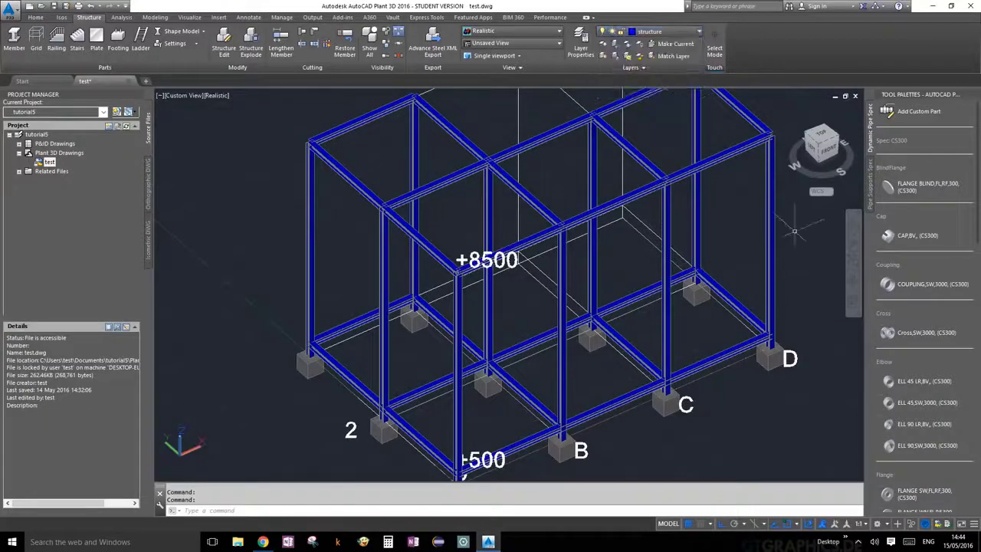
Erase the four +8500-level beams spanning from B to C and C to D along grid lines 1 and 2
{"action": "scroll", "coordinate": [801, 284], "scroll_direction": "up", "scroll_amount": 2}
{"action": "scroll", "coordinate": [801, 283], "scroll_direction": "down", "scroll_amount": 1}
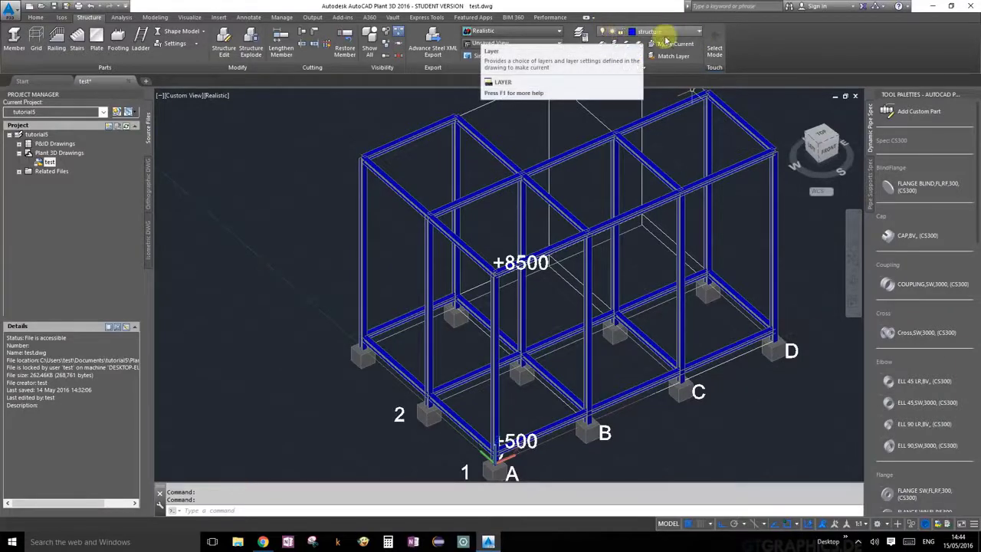
{"action": "middle_click_drag", "start_coordinate": [809, 304], "coordinate": [744, 330]}
{"action": "scroll", "coordinate": [744, 330], "scroll_direction": "down", "scroll_amount": 2}
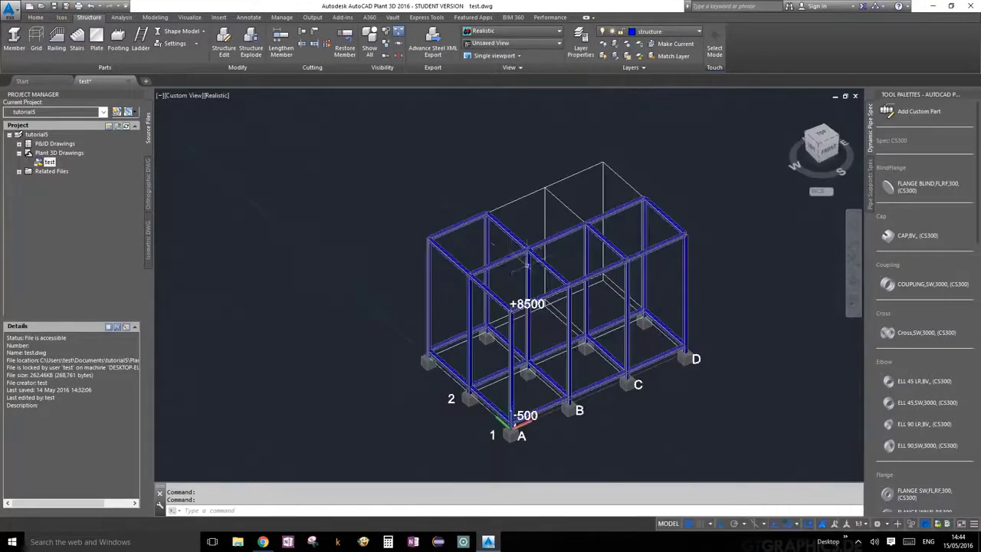
{"action": "scroll", "coordinate": [598, 270], "scroll_direction": "up", "scroll_amount": 5}
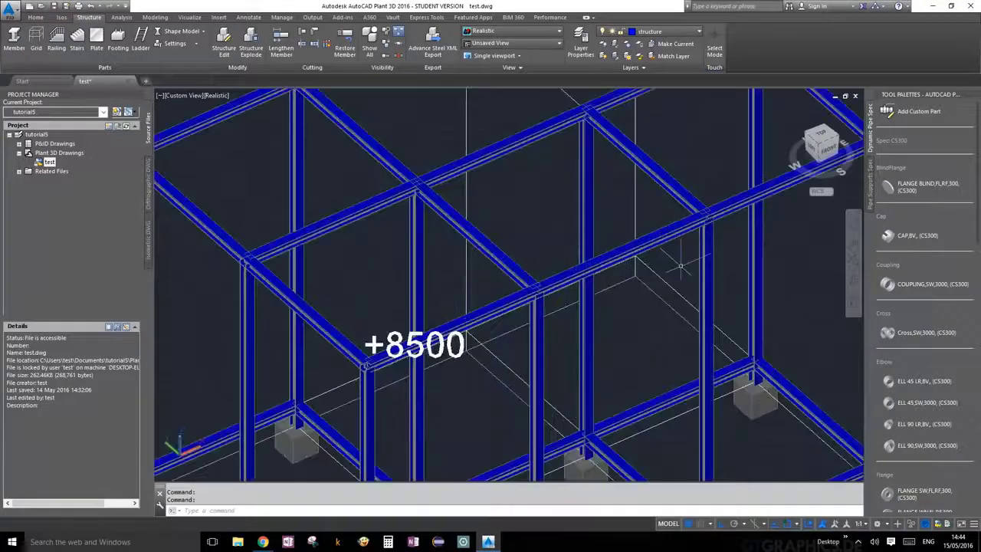
{"action": "middle_click_drag", "start_coordinate": [681, 266], "coordinate": [578, 311]}
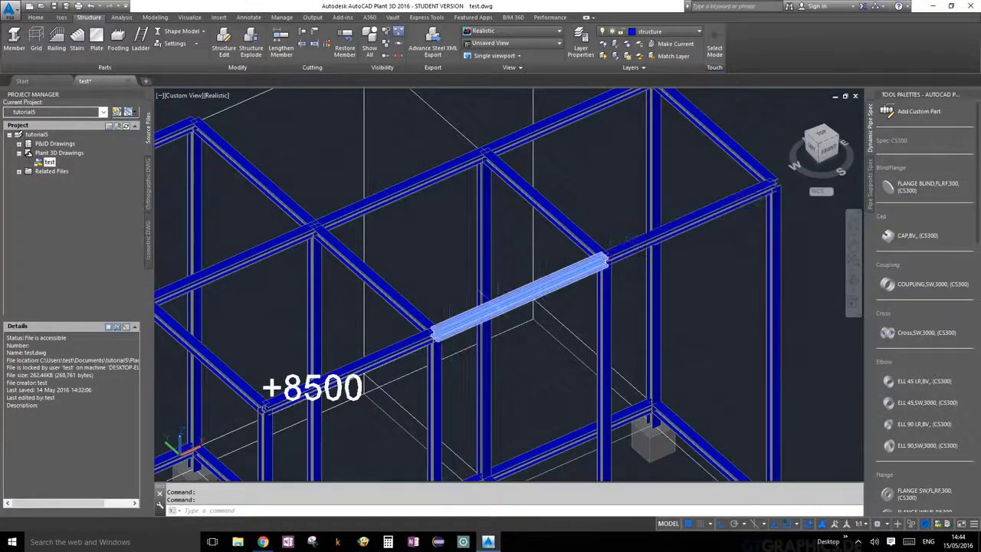
{"action": "left_click", "coordinate": [513, 305]}
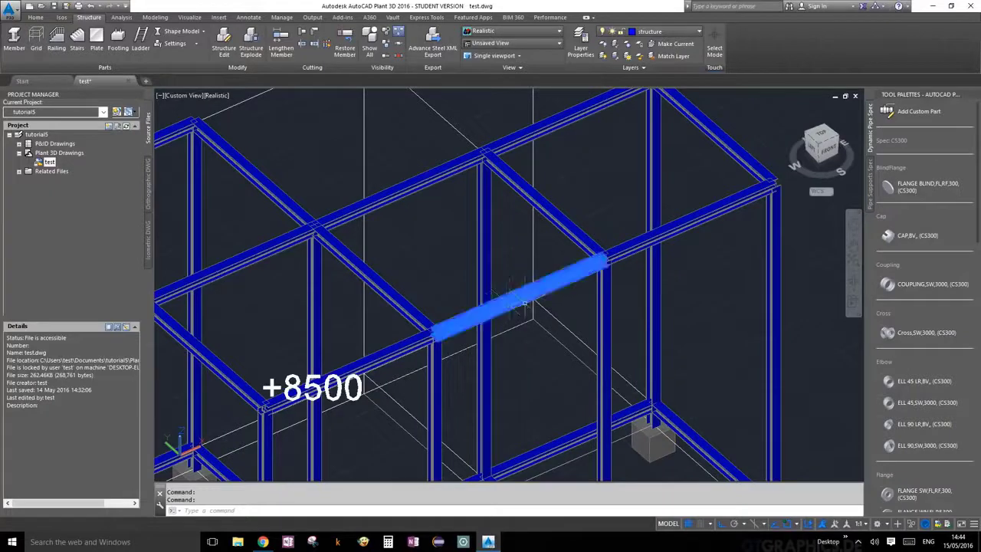
{"action": "left_click", "coordinate": [652, 231]}
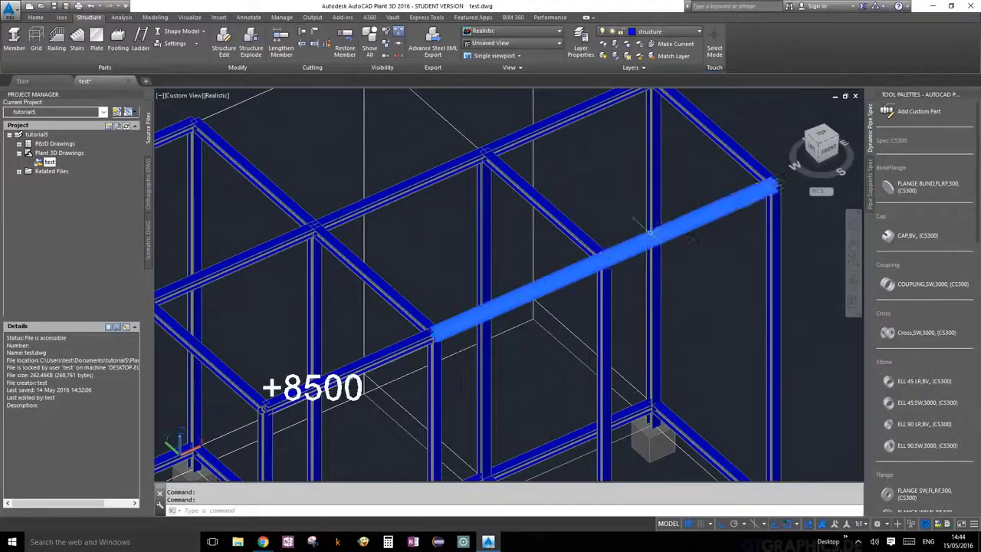
{"action": "left_click", "coordinate": [555, 136]}
{"action": "left_click", "coordinate": [435, 150]}
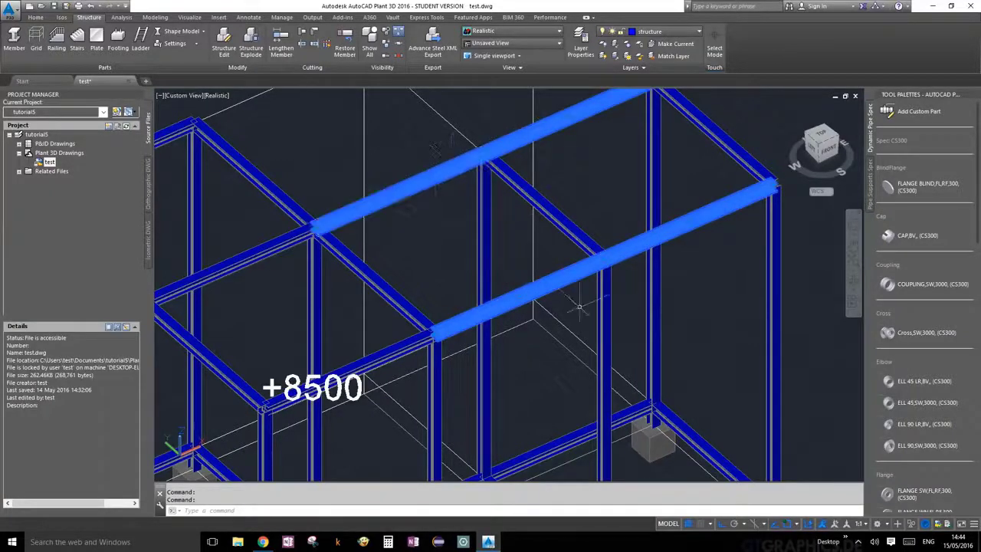
{"action": "scroll", "coordinate": [808, 307], "scroll_direction": "down", "scroll_amount": 4}
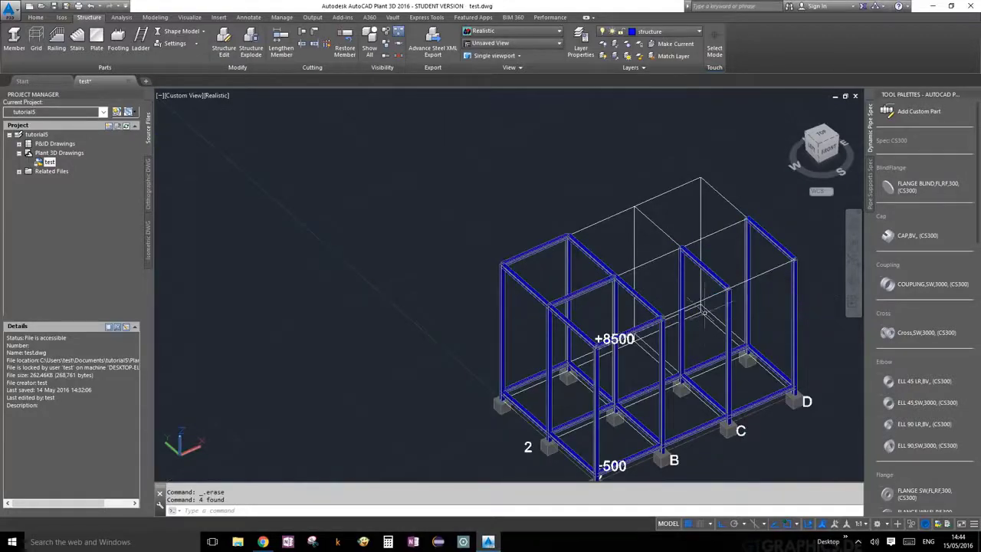
Lengthen the +8500-level beam between A and B on grid line 1 to a total length of 12000
{"action": "scroll", "coordinate": [702, 303], "scroll_direction": "up", "scroll_amount": 3}
{"action": "middle_click_drag", "start_coordinate": [677, 305], "coordinate": [563, 312]}
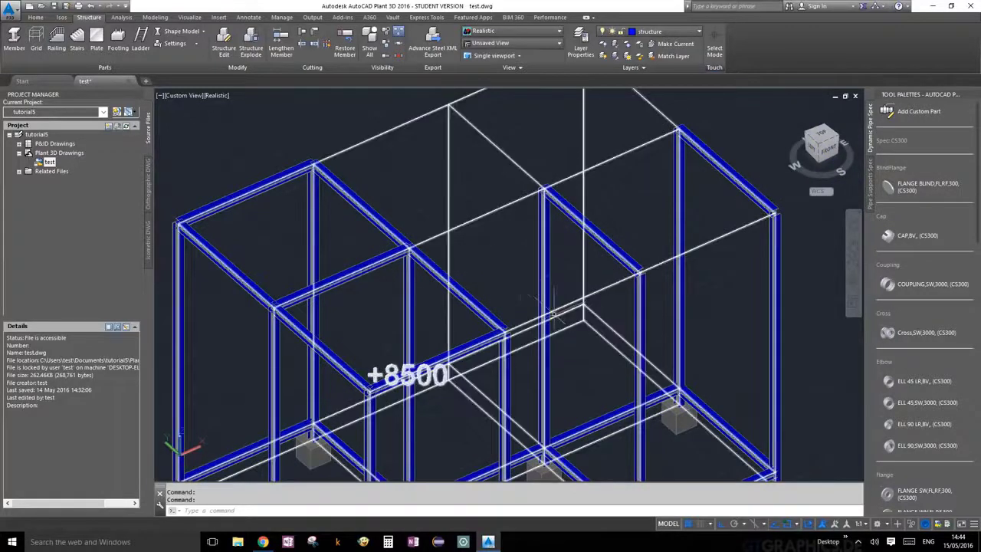
{"action": "scroll", "coordinate": [542, 346], "scroll_direction": "down", "scroll_amount": 2}
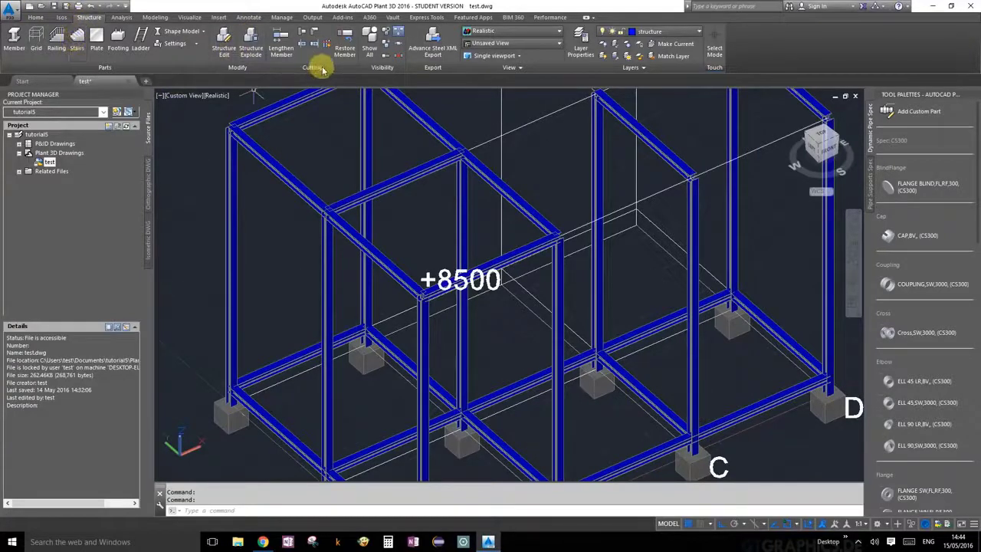
{"action": "left_click", "coordinate": [278, 50]}
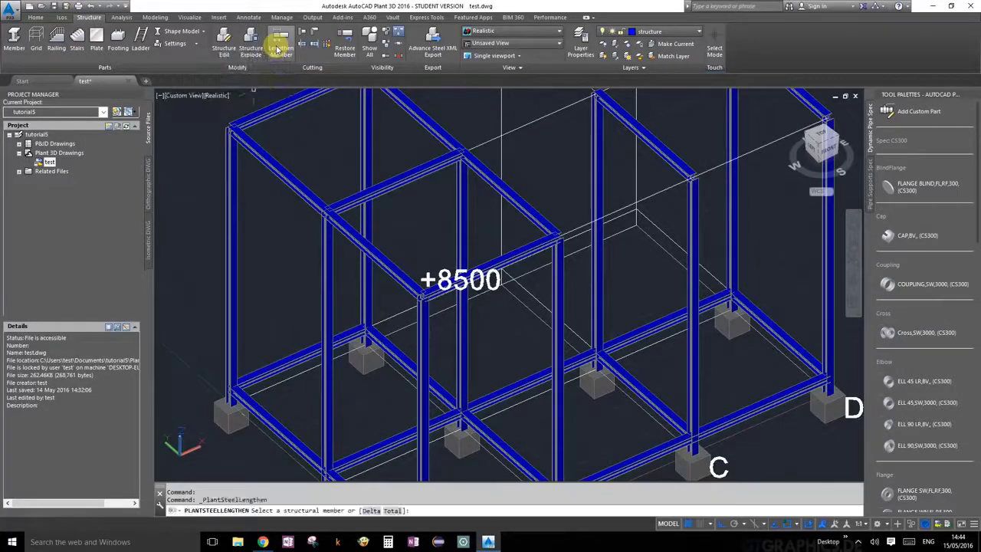
{"action": "left_click", "coordinate": [391, 511]}
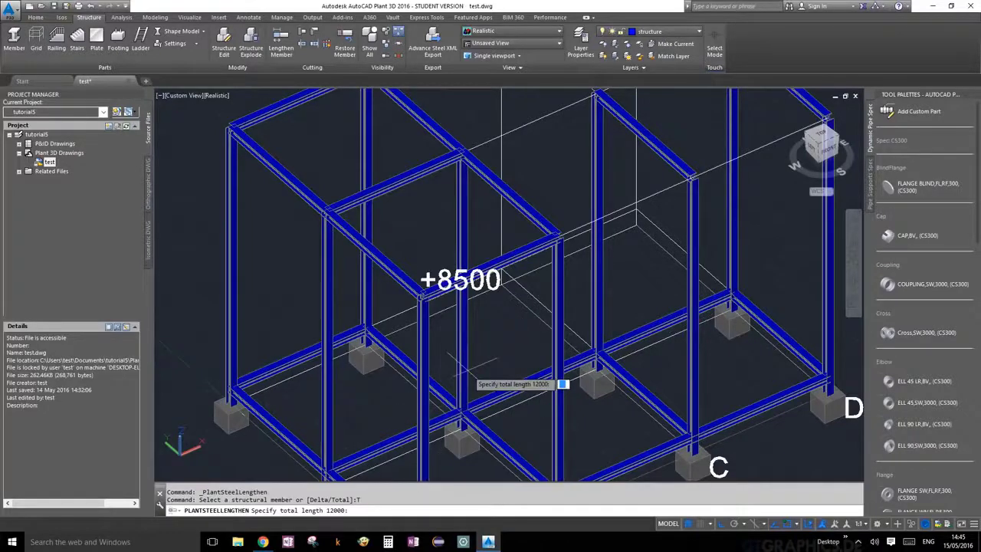
{"action": "type", "text": "12000"}
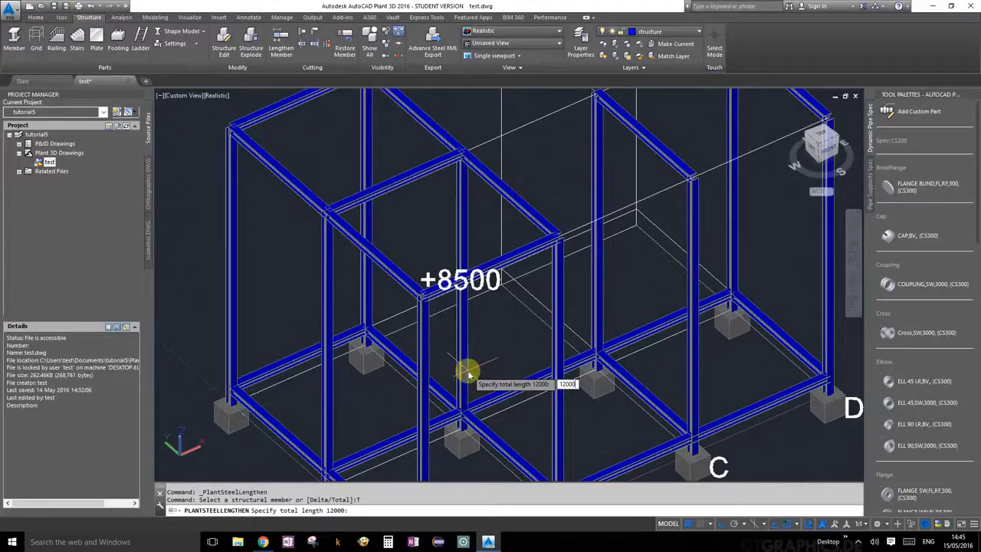
{"action": "key", "text": "Return"}
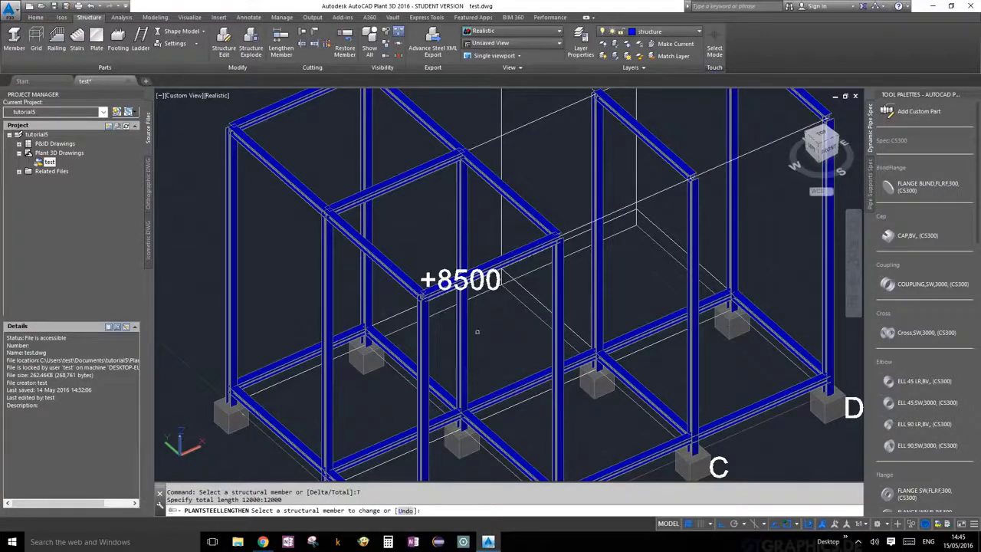
{"action": "scroll", "coordinate": [536, 270], "scroll_direction": "up", "scroll_amount": 4}
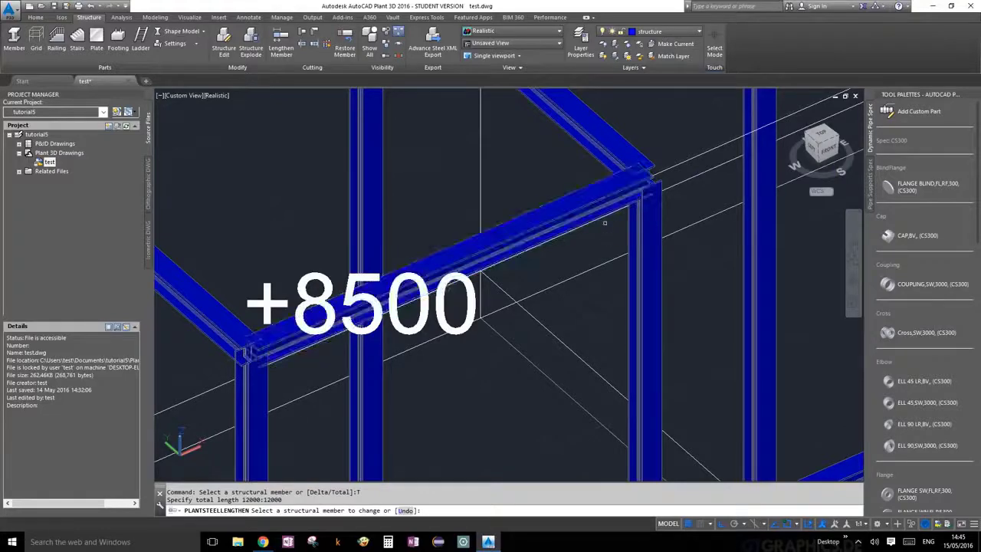
{"action": "scroll", "coordinate": [605, 194], "scroll_direction": "down", "scroll_amount": 5}
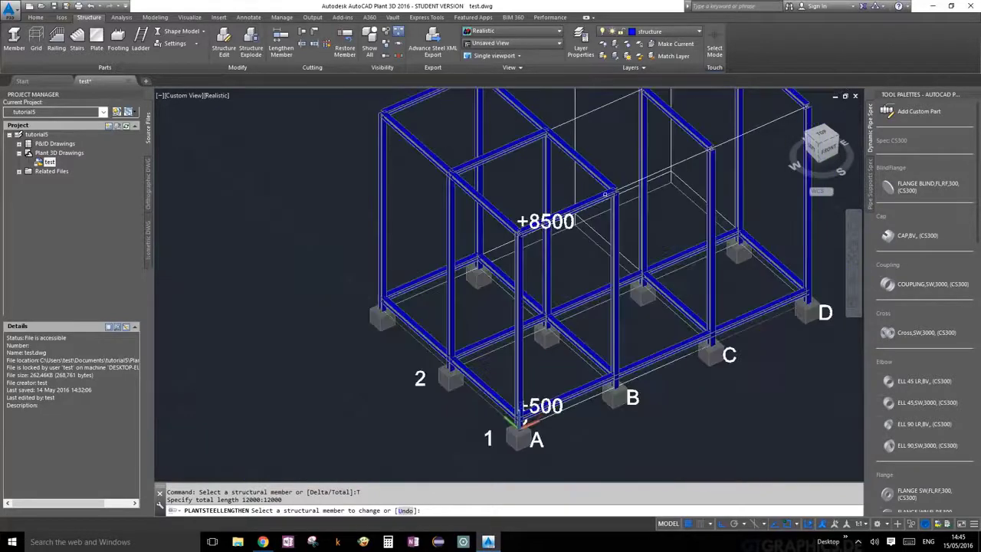
{"action": "scroll", "coordinate": [605, 194], "scroll_direction": "up", "scroll_amount": 5}
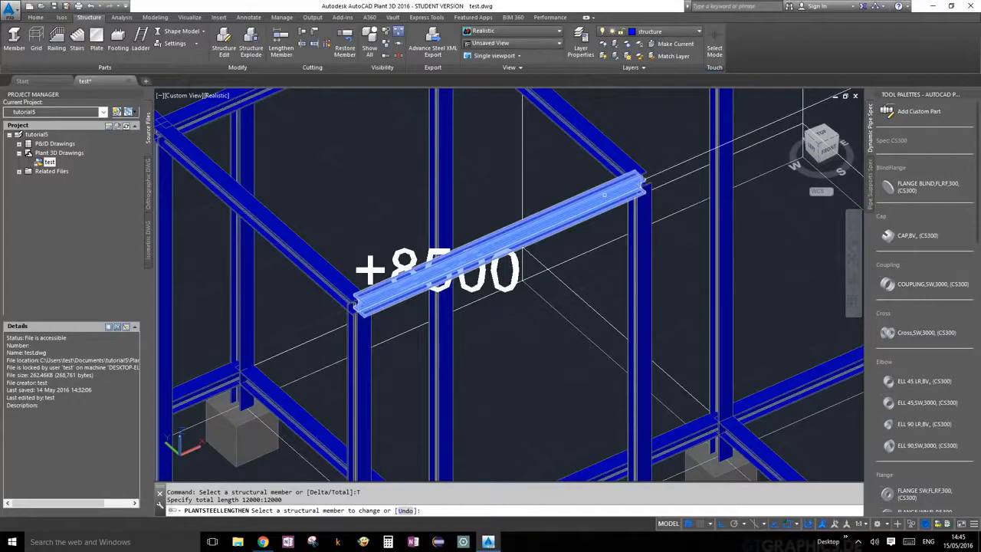
{"action": "left_click", "coordinate": [605, 194]}
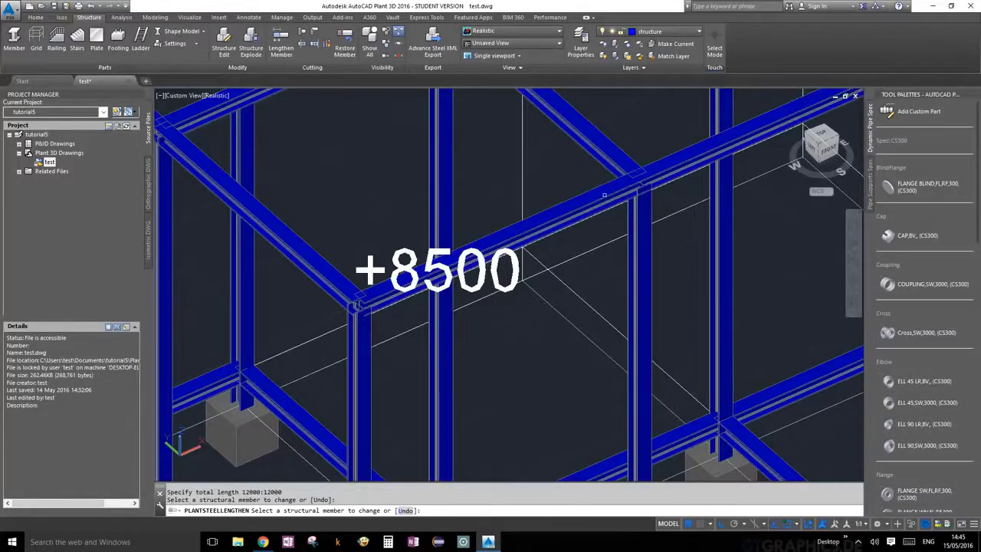
{"action": "scroll", "coordinate": [614, 194], "scroll_direction": "down", "scroll_amount": 5}
{"action": "scroll", "coordinate": [531, 257], "scroll_direction": "up", "scroll_amount": 5}
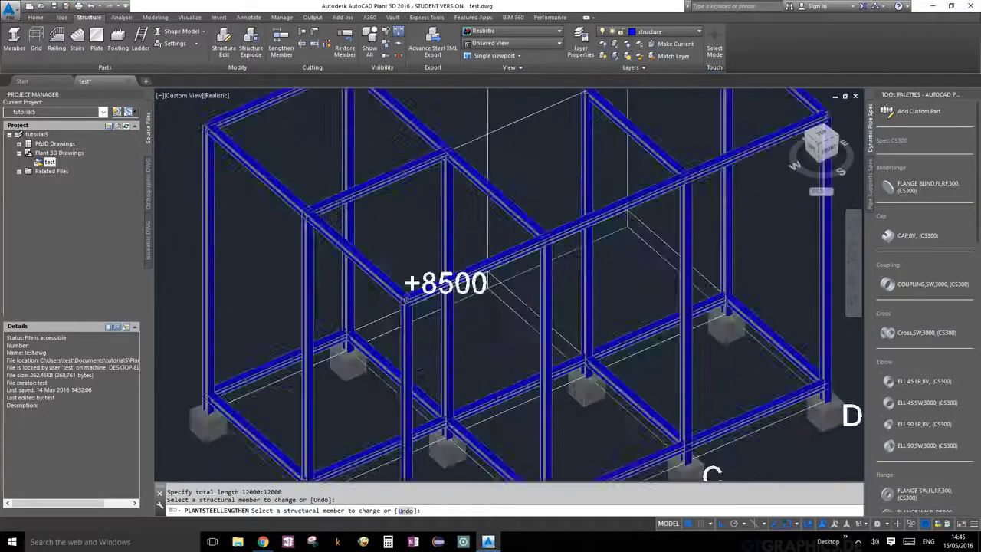
{"action": "key", "text": "Escape"}
Examine the lengthened beam along grid line 1 from A to D at the +8500 level
{"action": "scroll", "coordinate": [532, 257], "scroll_direction": "up", "scroll_amount": 5}
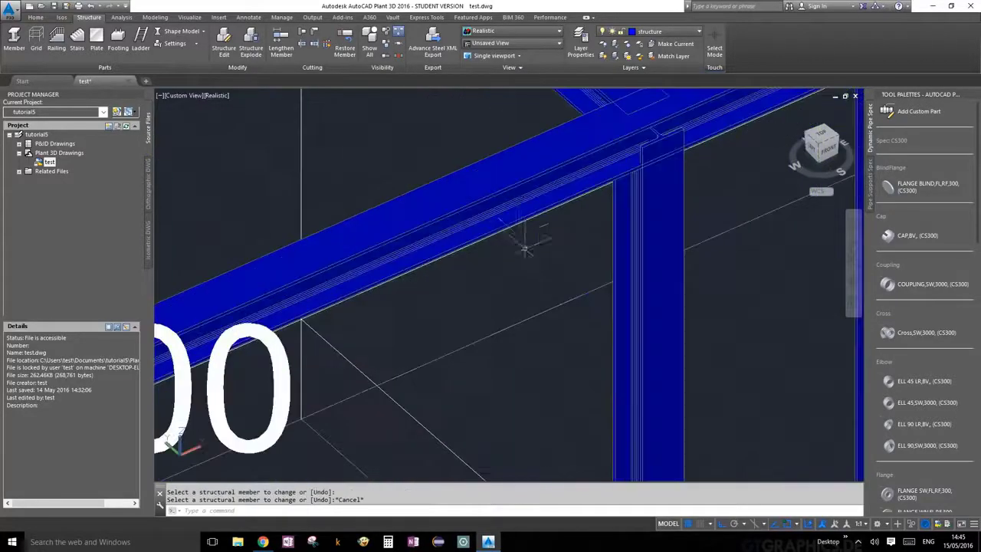
{"action": "scroll", "coordinate": [491, 182], "scroll_direction": "down", "scroll_amount": 5}
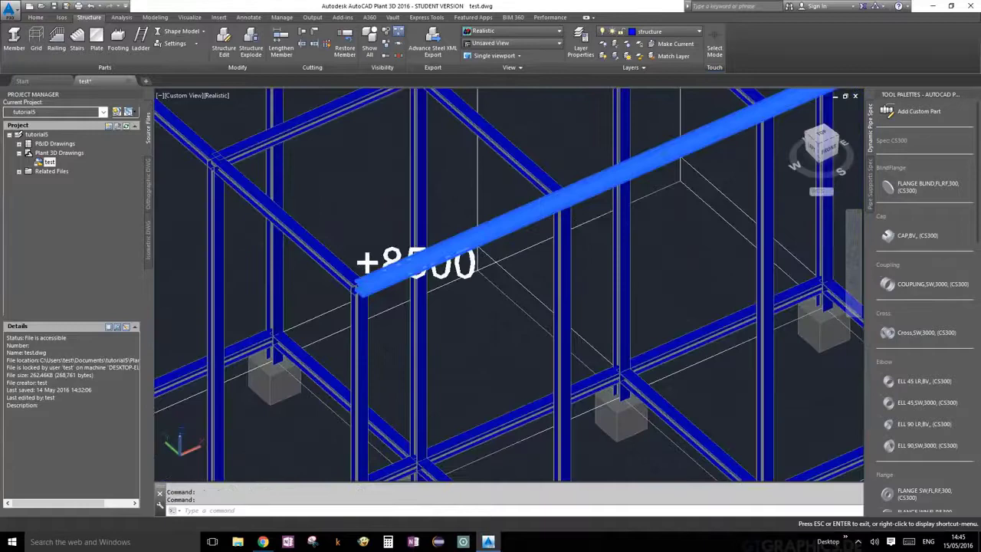
{"action": "scroll", "coordinate": [504, 125], "scroll_direction": "up", "scroll_amount": 4}
{"action": "scroll", "coordinate": [776, 224], "scroll_direction": "down", "scroll_amount": 4}
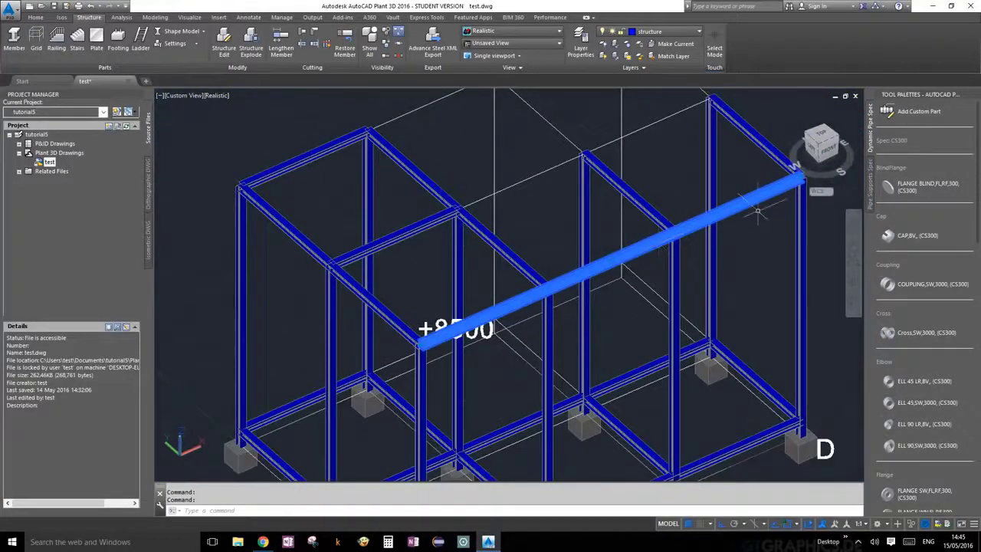
{"action": "left_click", "coordinate": [537, 293]}
{"action": "key", "text": "Escape"}
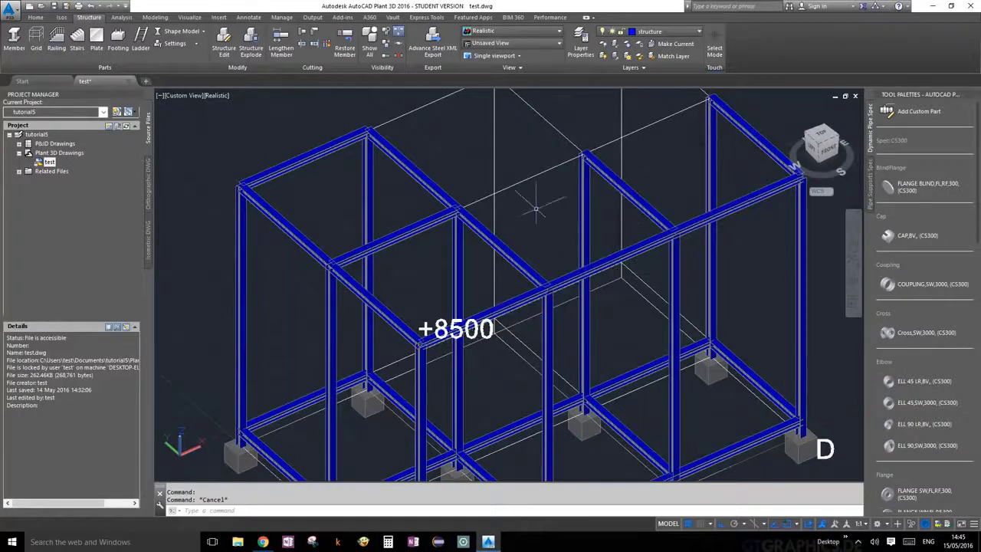
Switch the structural members' representation to Line Model
{"action": "key", "text": "ctrl+a"}
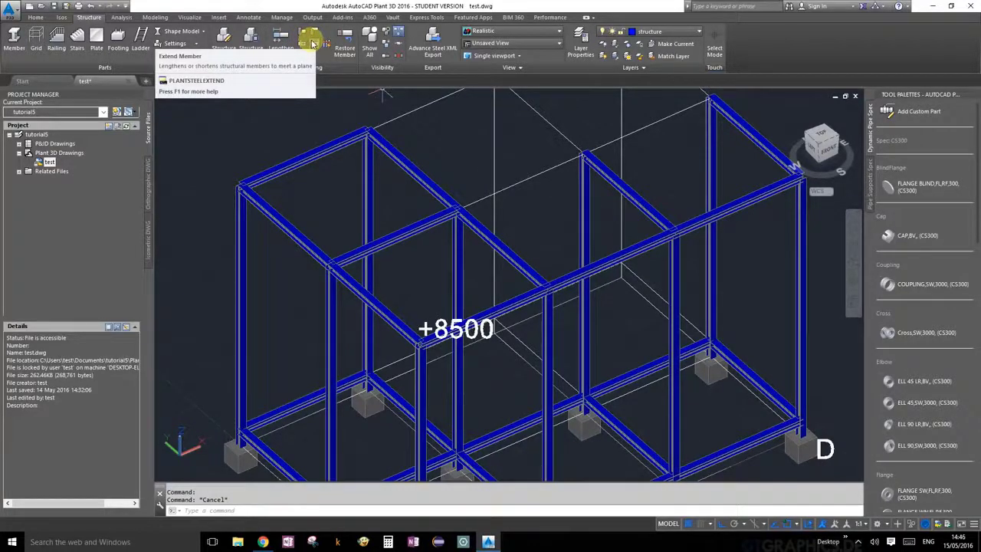
{"action": "left_click", "coordinate": [176, 32]}
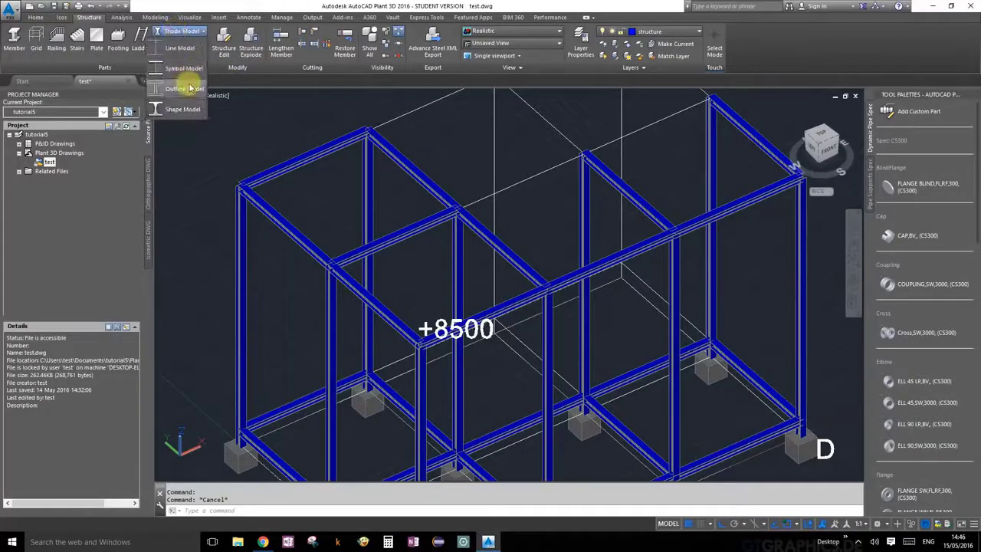
{"action": "left_click", "coordinate": [194, 49]}
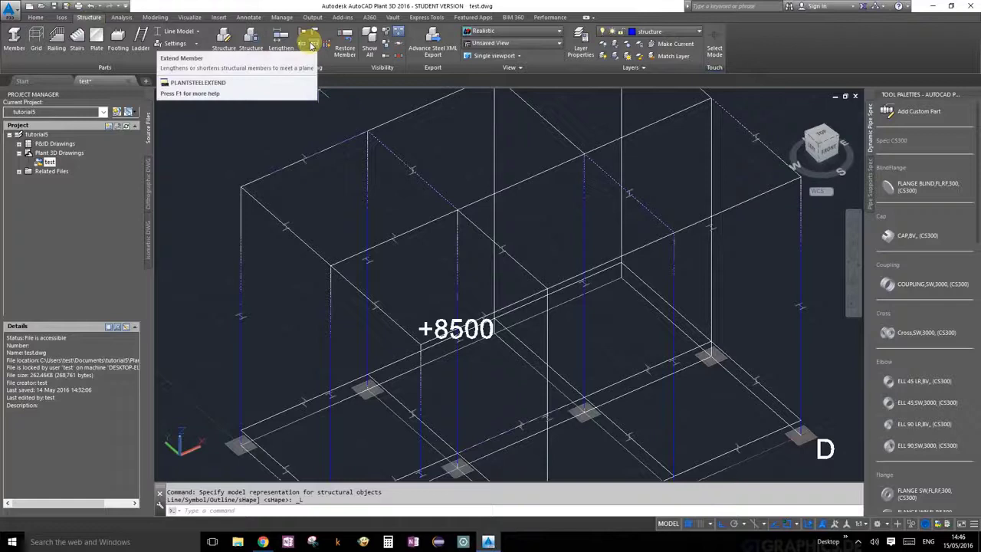
Start Extend Member with a 3 Points plane through the column tops at D1 and D2 and the column base at D2
{"action": "left_click", "coordinate": [311, 45]}
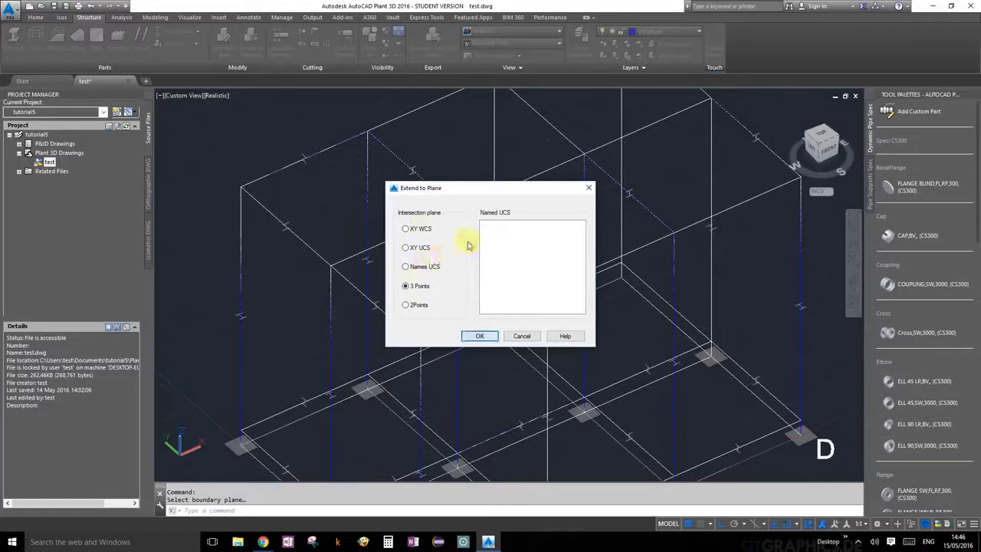
{"action": "left_click", "coordinate": [476, 337]}
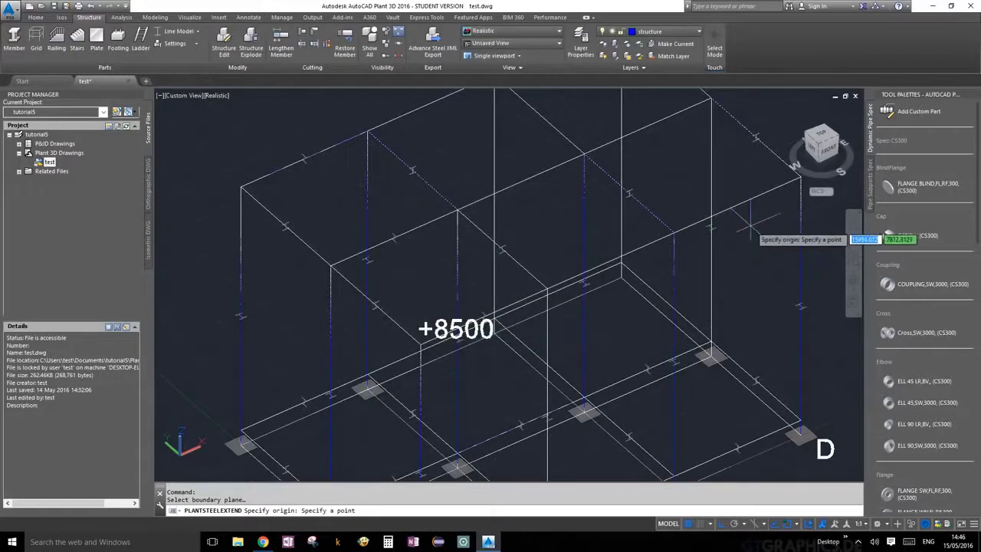
{"action": "middle_click_drag", "start_coordinate": [749, 222], "coordinate": [623, 272]}
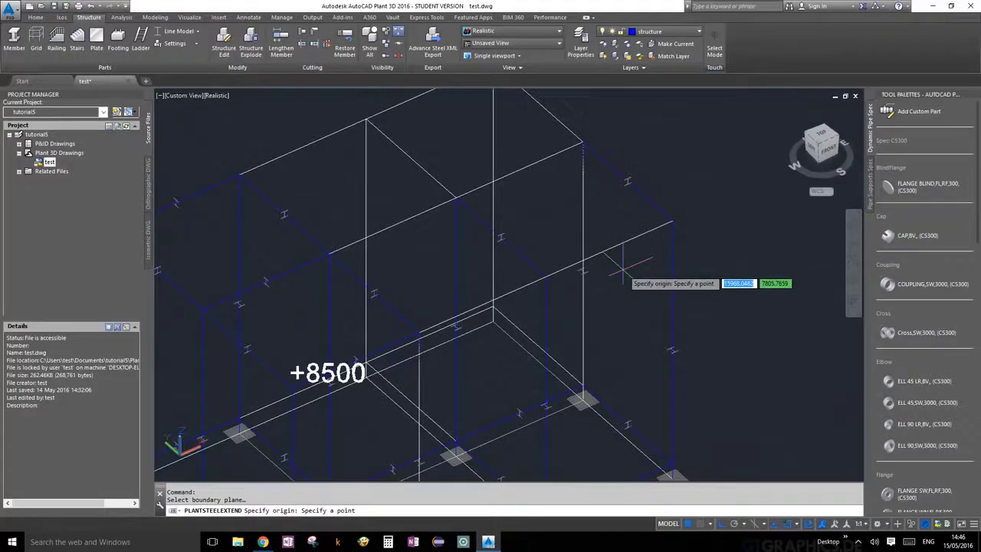
{"action": "left_click", "coordinate": [671, 221]}
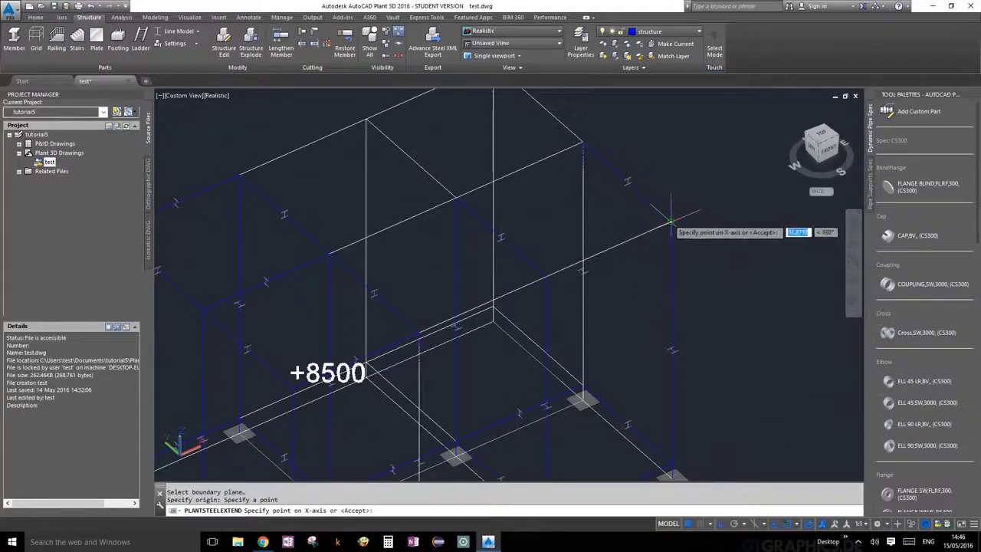
{"action": "left_click", "coordinate": [580, 142]}
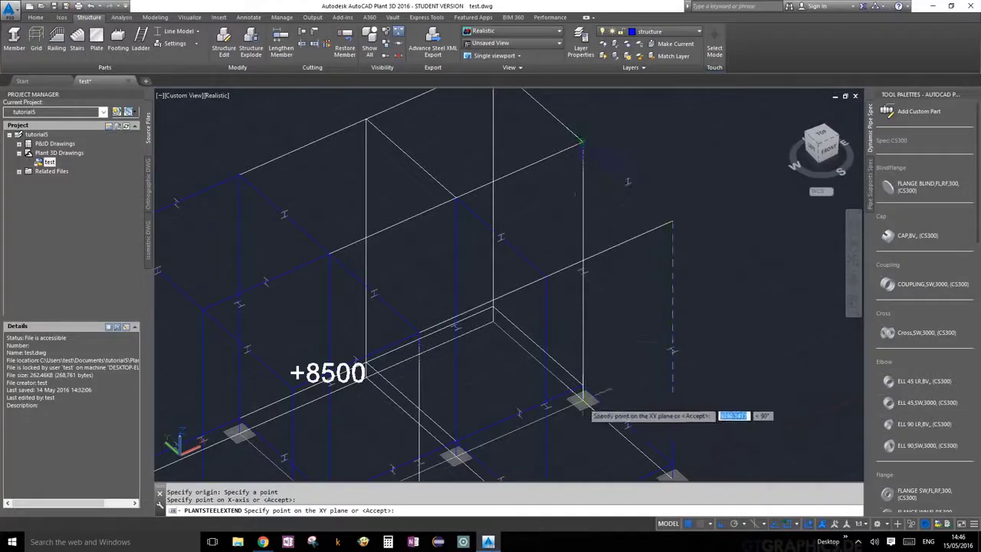
{"action": "left_click", "coordinate": [583, 401]}
Extend the +8500-level beam between A and B on grid line 2 to the plane at grid line D
{"action": "scroll", "coordinate": [376, 291], "scroll_direction": "down", "scroll_amount": 3}
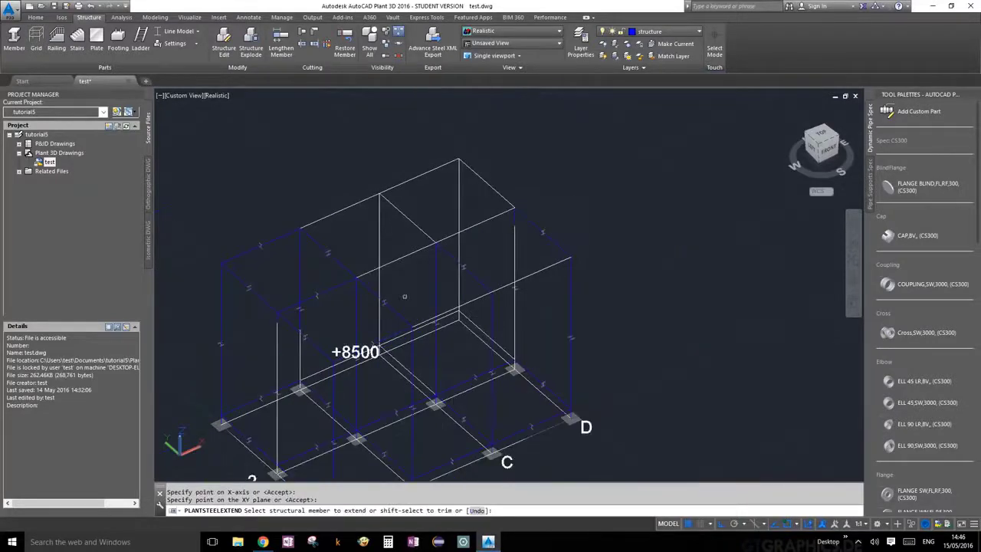
{"action": "middle_click_drag", "start_coordinate": [376, 291], "coordinate": [510, 242]}
{"action": "scroll", "coordinate": [510, 242], "scroll_direction": "up", "scroll_amount": 4}
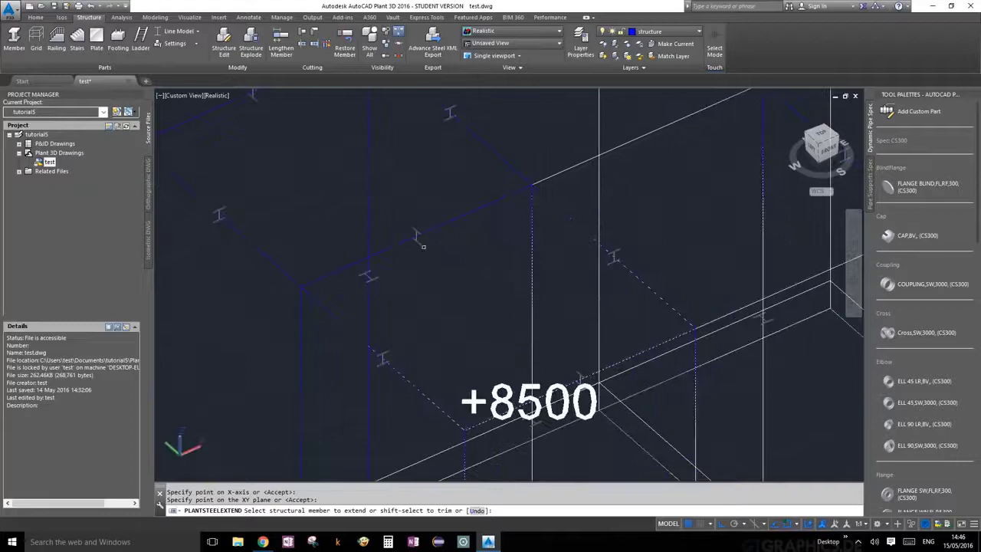
{"action": "scroll", "coordinate": [423, 246], "scroll_direction": "up", "scroll_amount": 2}
{"action": "left_click", "coordinate": [414, 233]}
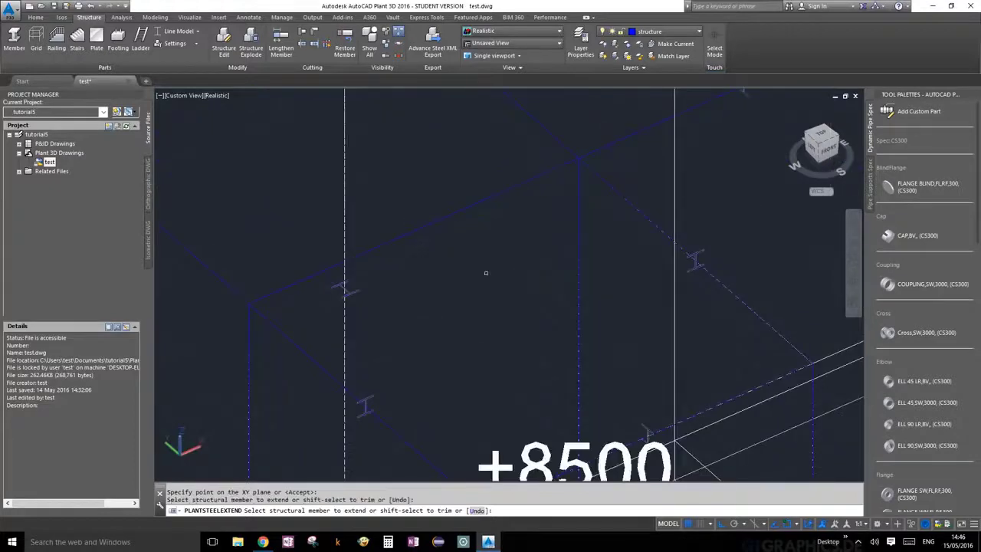
{"action": "scroll", "coordinate": [484, 274], "scroll_direction": "down", "scroll_amount": 3}
{"action": "key", "text": "Escape"}
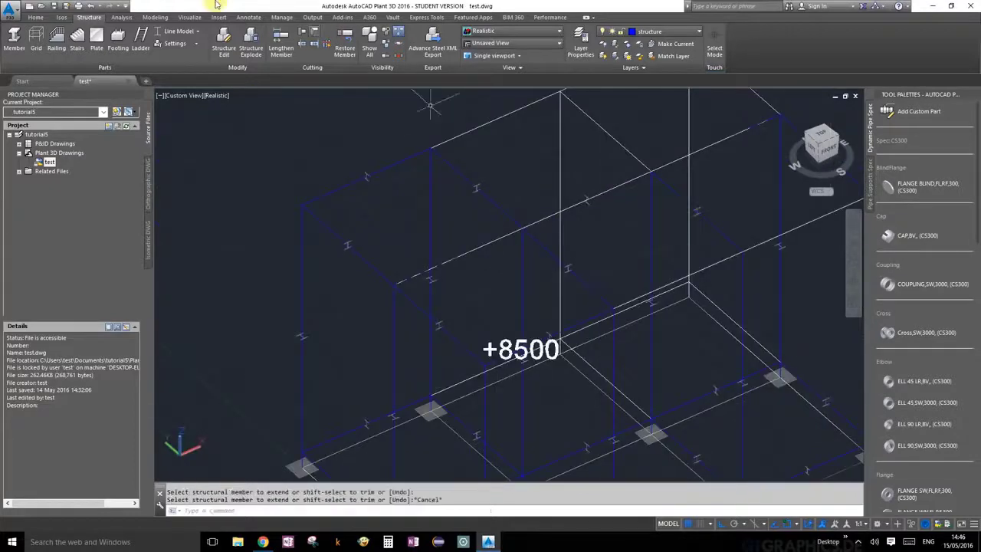
Switch the structural members' representation to Shape Model and check the beams along grid lines 1 and 2 at the +8500 level
{"action": "left_click", "coordinate": [185, 32]}
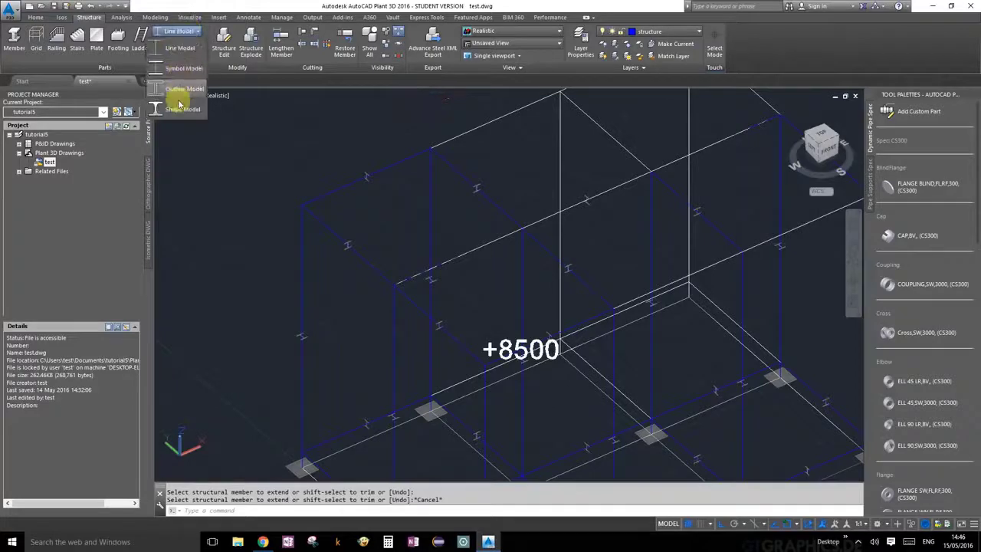
{"action": "left_click", "coordinate": [175, 98]}
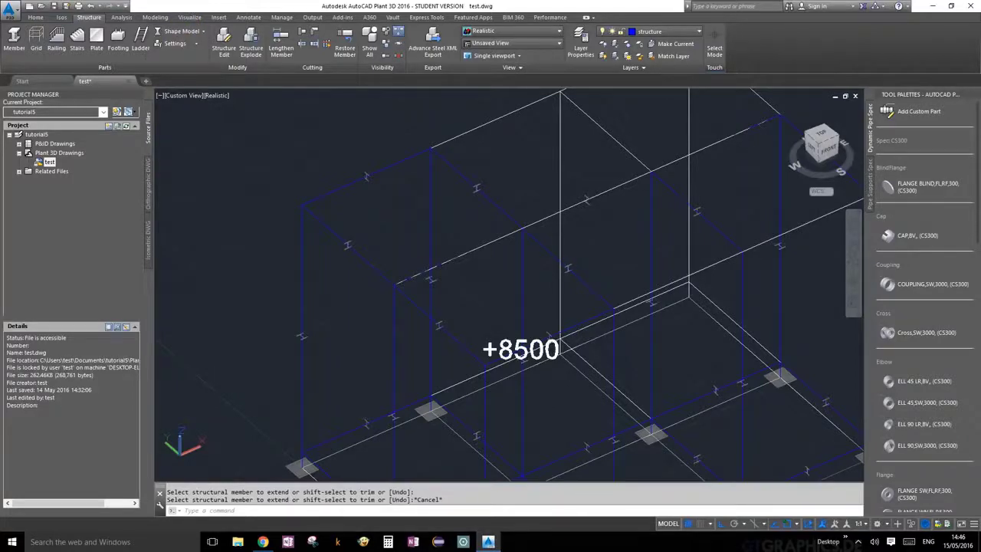
{"action": "scroll", "coordinate": [587, 197], "scroll_direction": "up", "scroll_amount": 3}
{"action": "scroll", "coordinate": [690, 217], "scroll_direction": "down", "scroll_amount": 5}
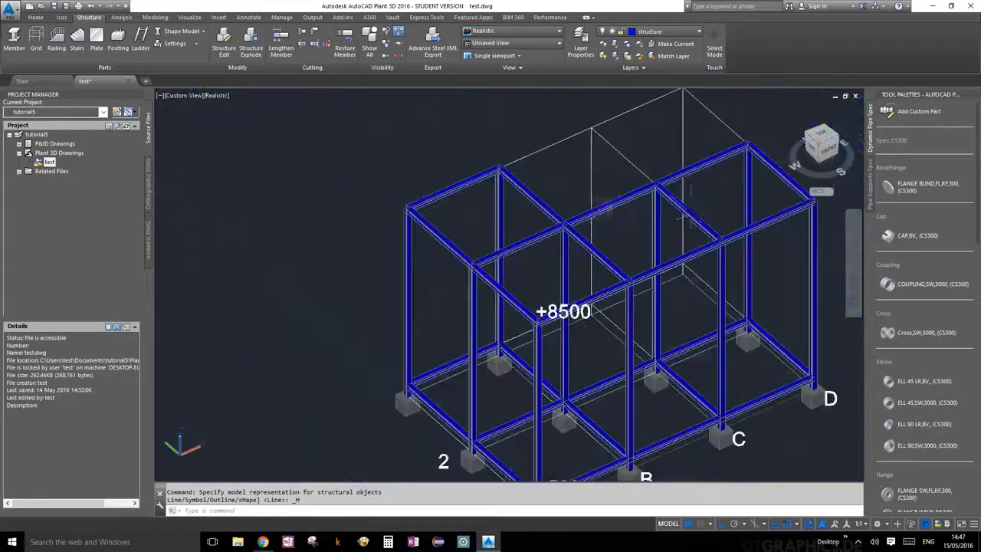
{"action": "scroll", "coordinate": [690, 217], "scroll_direction": "up", "scroll_amount": 5}
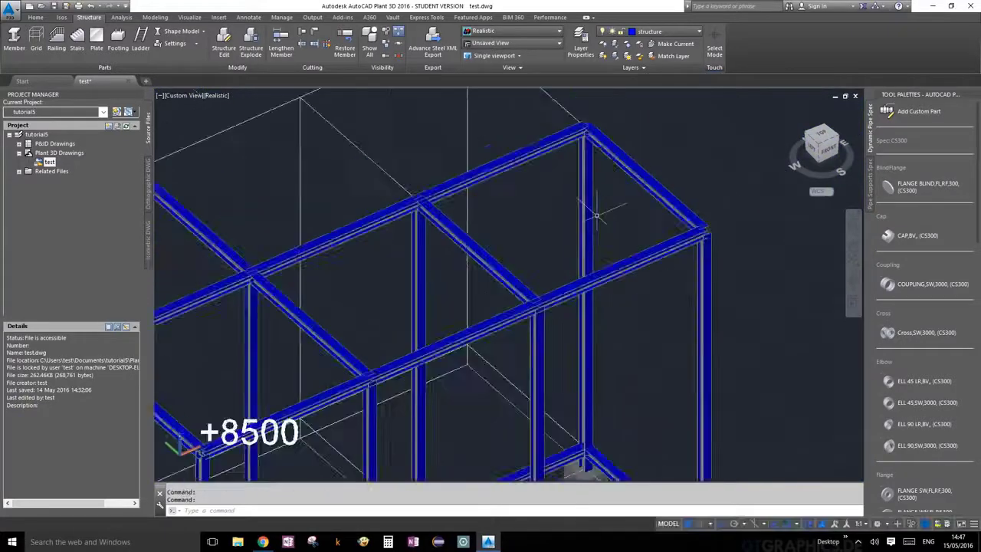
{"action": "scroll", "coordinate": [596, 215], "scroll_direction": "down", "scroll_amount": 5}
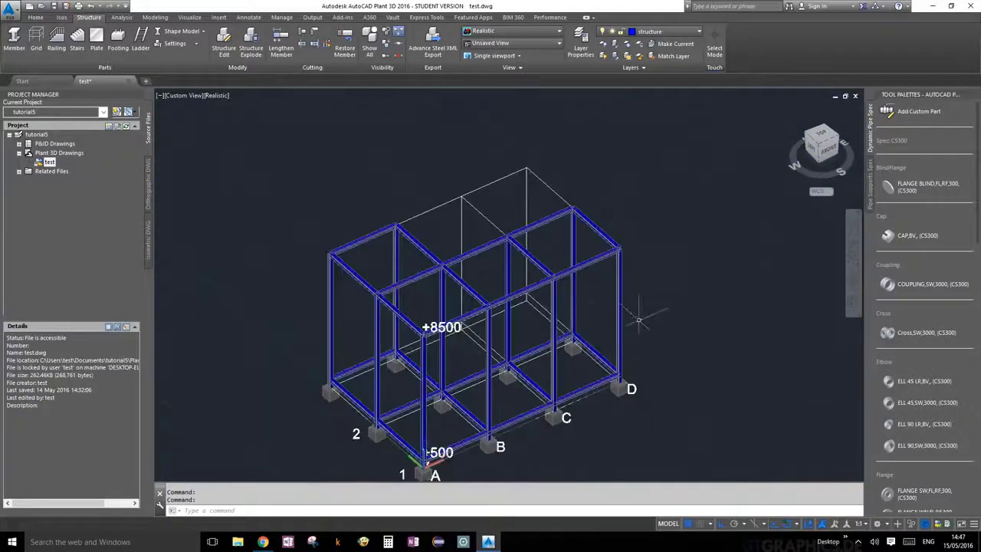
{"action": "scroll", "coordinate": [636, 298], "scroll_direction": "up", "scroll_amount": 4}
{"action": "middle_click_drag", "start_coordinate": [708, 291], "coordinate": [722, 241]}
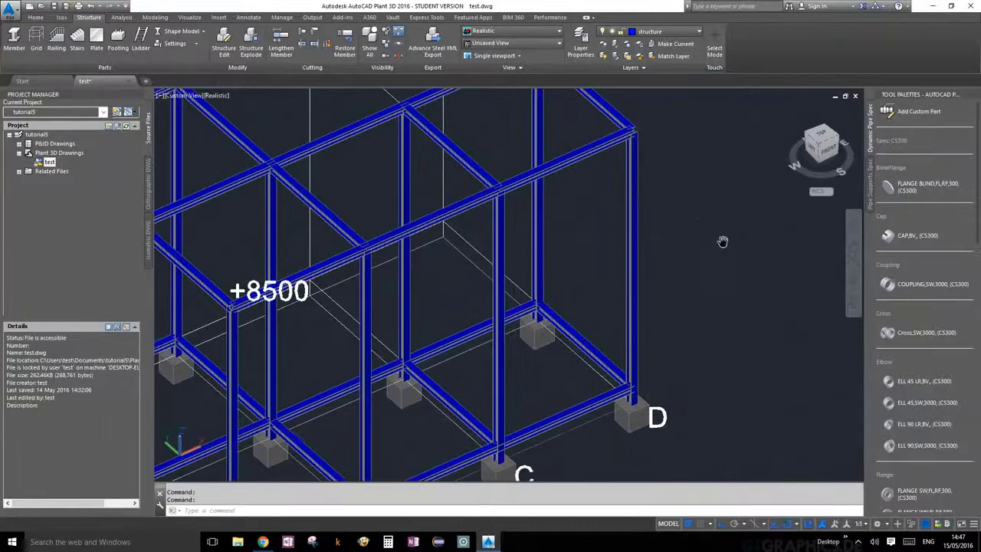
{"action": "middle_click_drag", "start_coordinate": [821, 287], "coordinate": [688, 272], "text": "shift"}
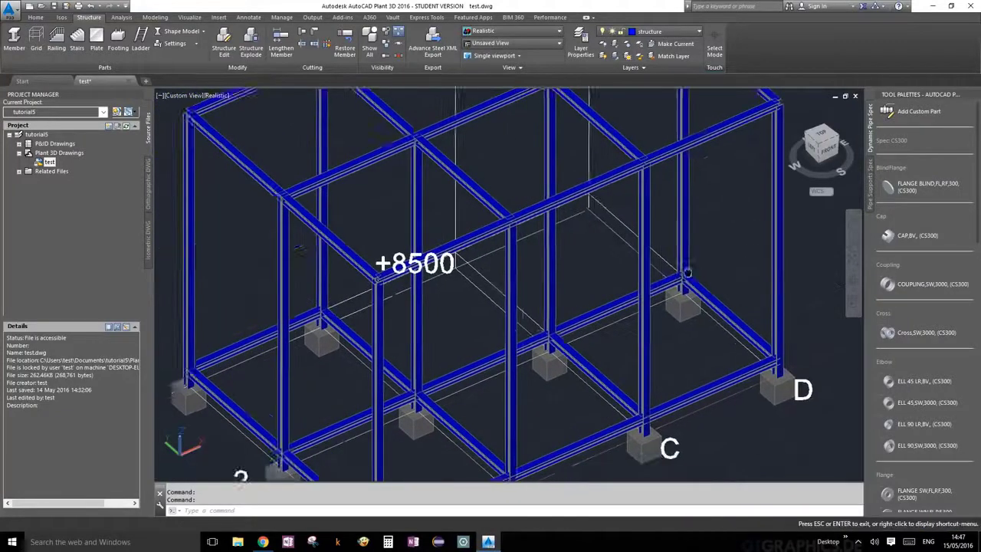
Stretch the A end of the +8500-level beam on grid line 1 to the outer flange corner of the column at A1
{"action": "scroll", "coordinate": [570, 264], "scroll_direction": "up", "scroll_amount": 8}
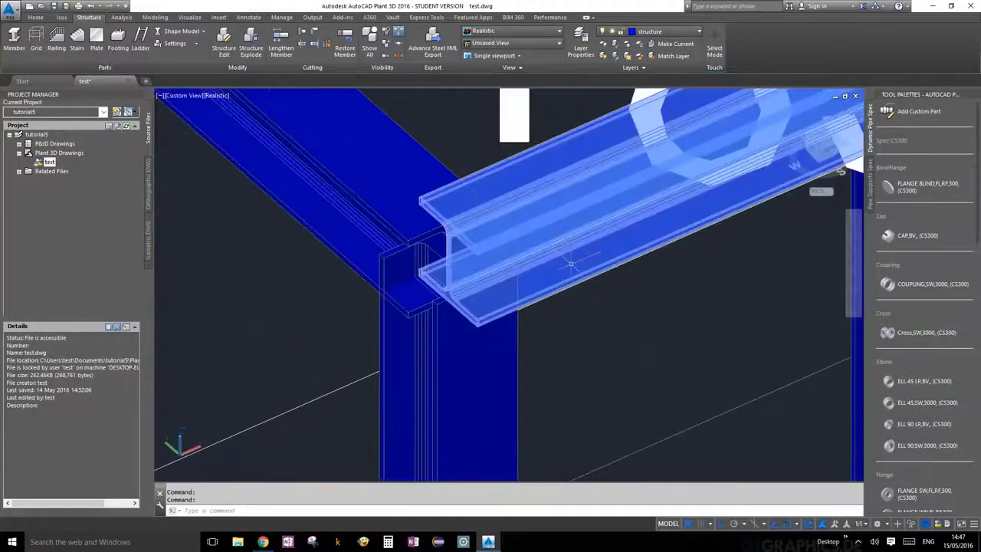
{"action": "scroll", "coordinate": [570, 264], "scroll_direction": "down", "scroll_amount": 5}
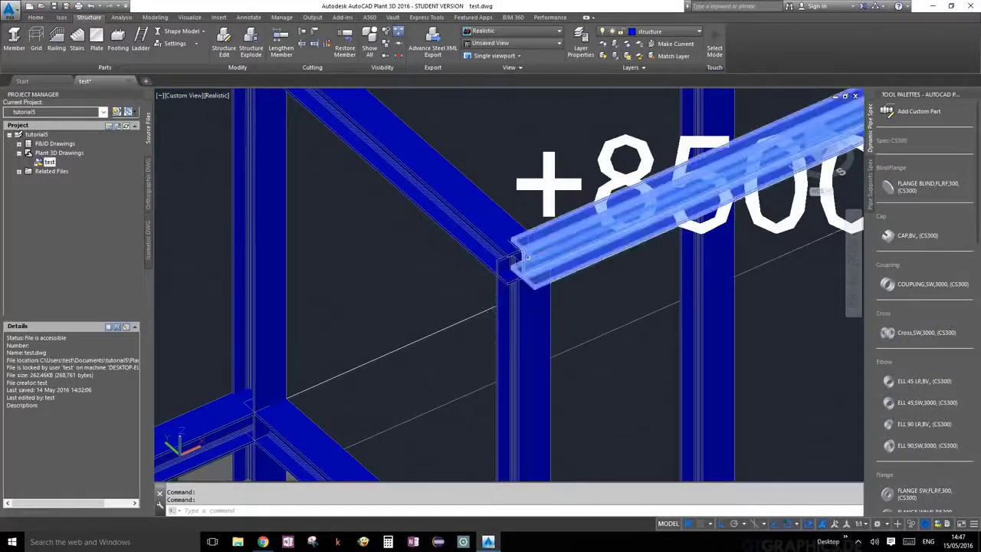
{"action": "scroll", "coordinate": [528, 256], "scroll_direction": "up", "scroll_amount": 5}
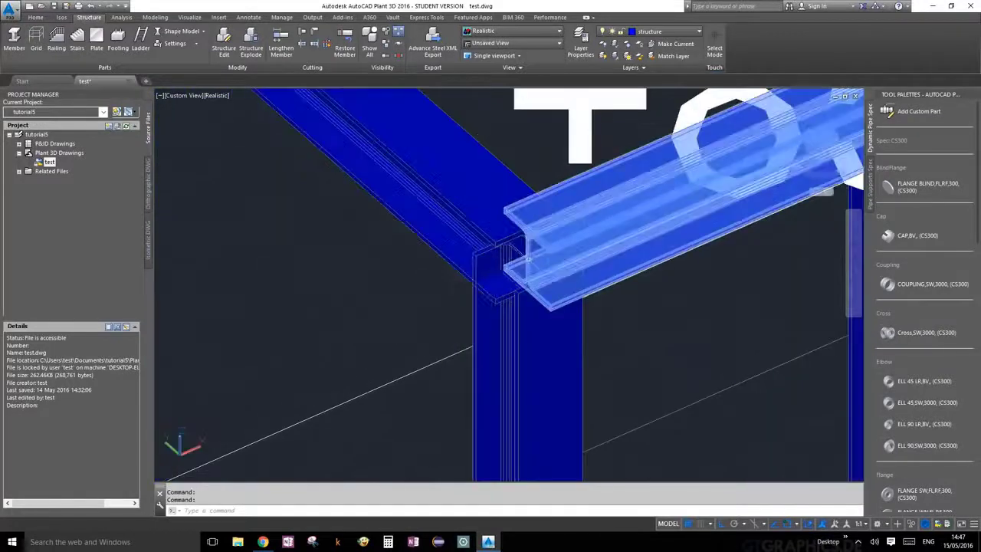
{"action": "mouse_move", "coordinate": [527, 259]}
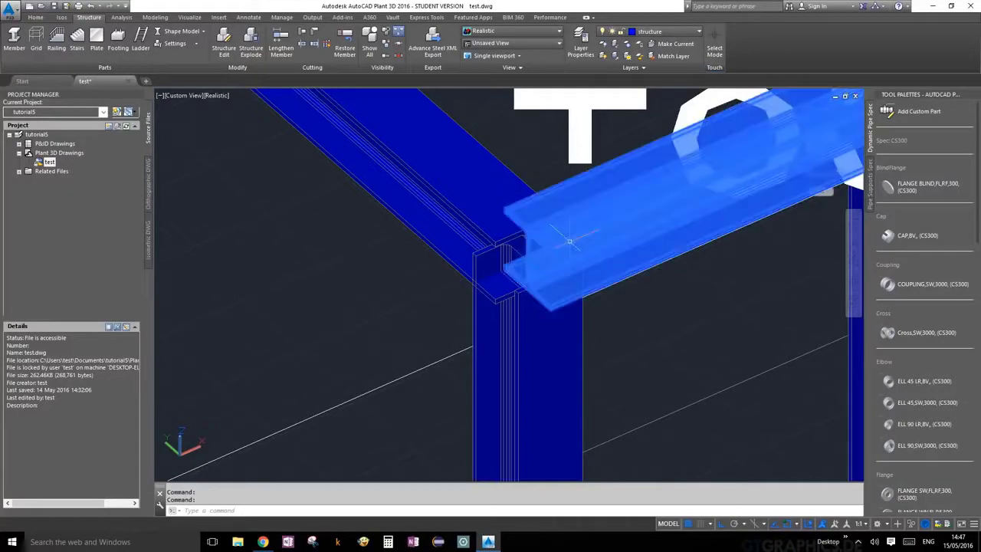
{"action": "scroll", "coordinate": [547, 261], "scroll_direction": "up", "scroll_amount": 4}
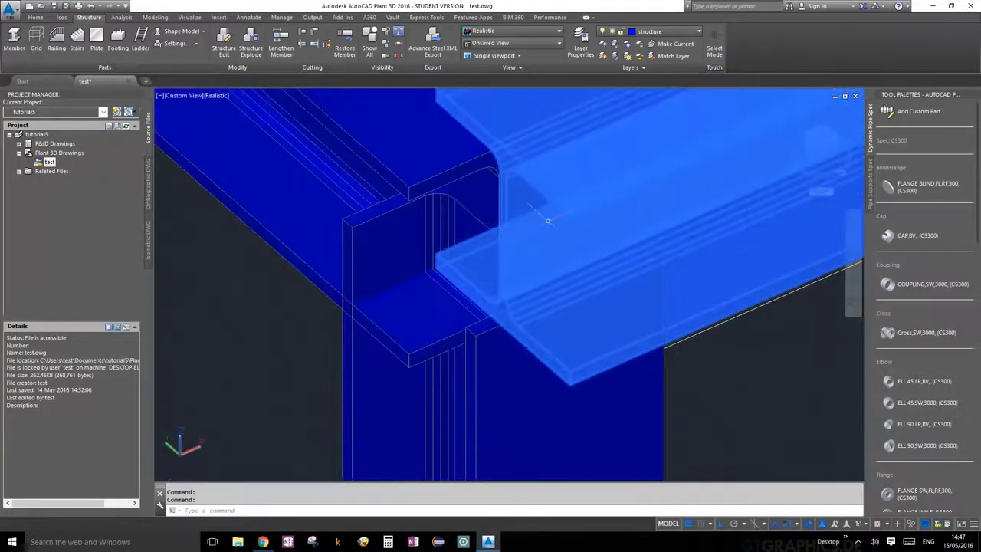
{"action": "scroll", "coordinate": [592, 222], "scroll_direction": "down", "scroll_amount": 5}
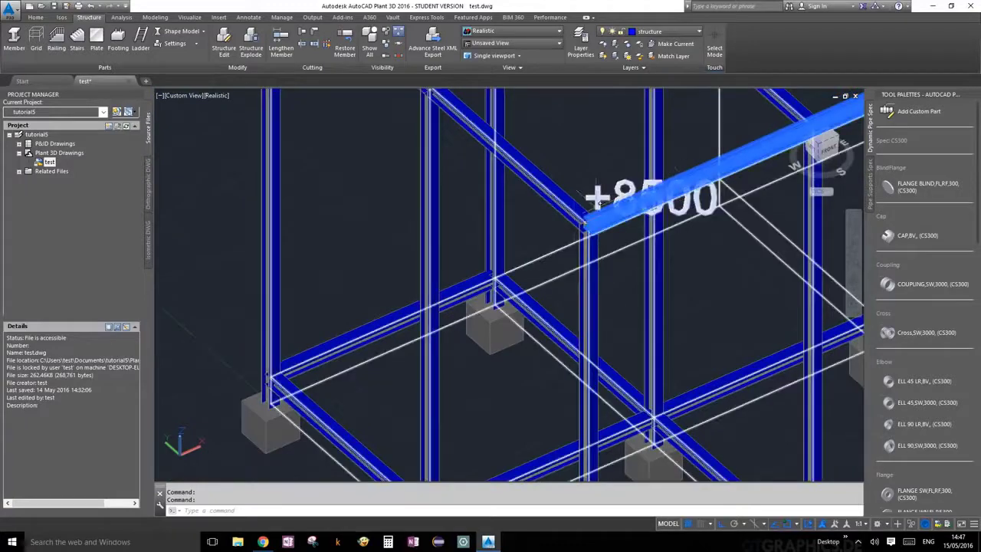
{"action": "scroll", "coordinate": [592, 222], "scroll_direction": "up", "scroll_amount": 2}
{"action": "scroll", "coordinate": [625, 230], "scroll_direction": "up", "scroll_amount": 5}
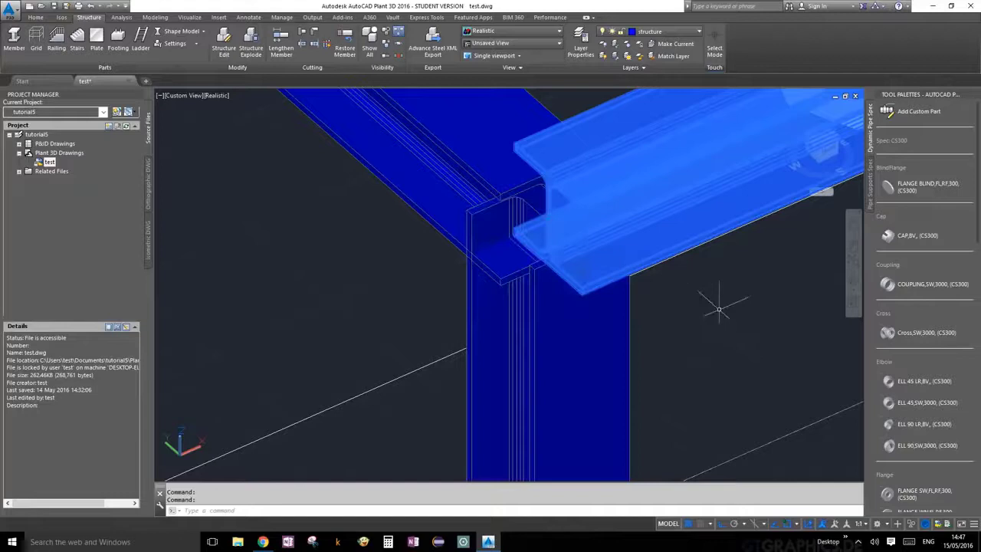
{"action": "scroll", "coordinate": [552, 219], "scroll_direction": "up", "scroll_amount": 5}
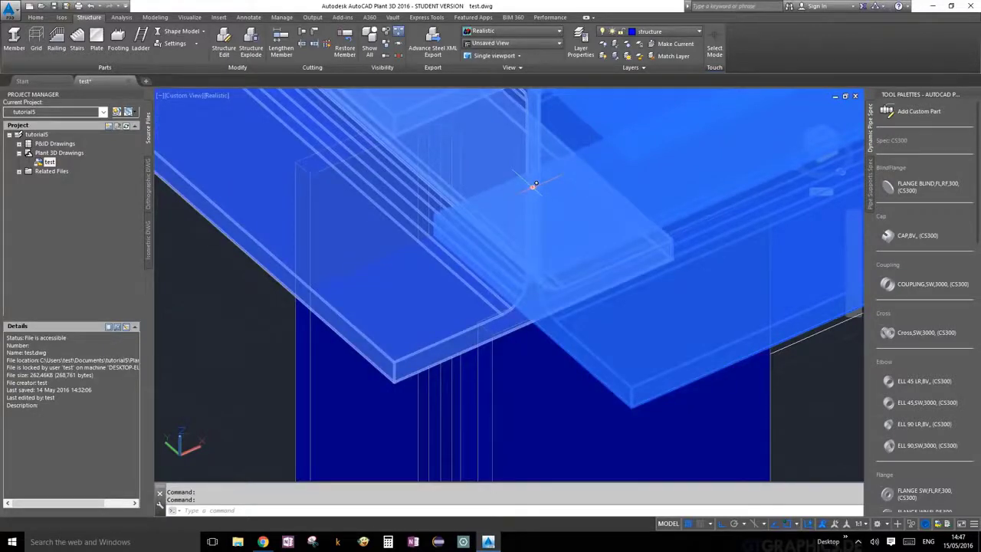
{"action": "left_click", "coordinate": [534, 185]}
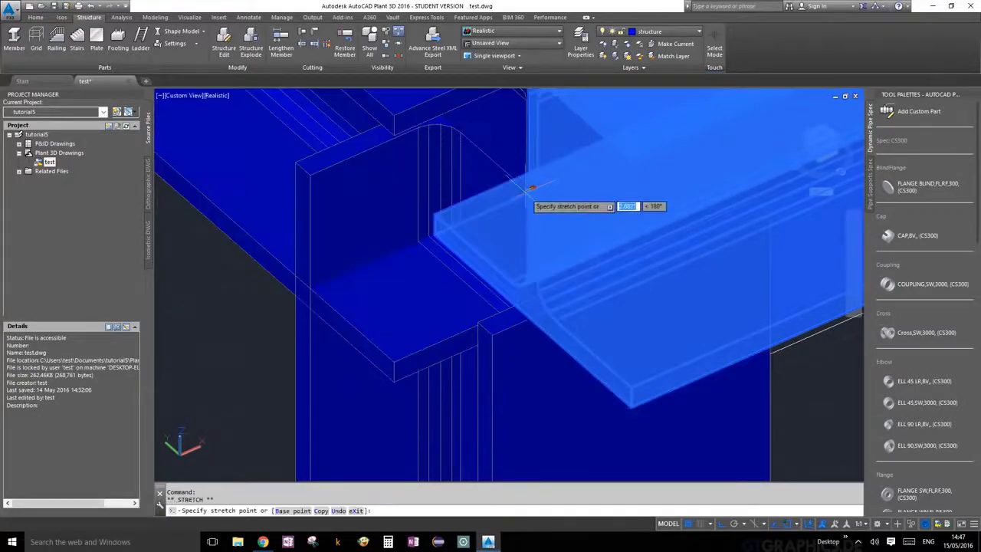
{"action": "left_click", "coordinate": [491, 335]}
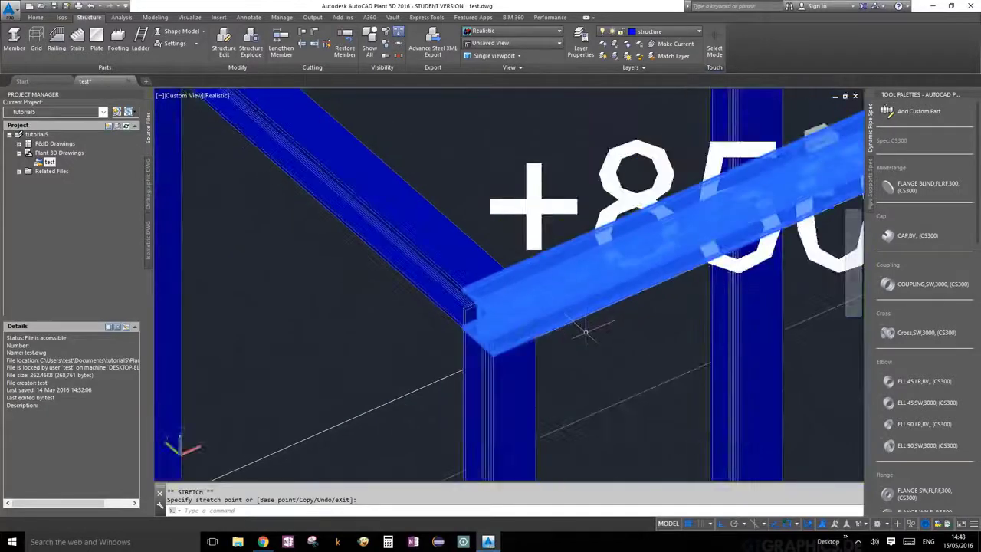
{"action": "key", "text": "Escape"}
Stretch the D end of the +8500-level beam on grid line 1 to the outer flange corner of the column at D1
{"action": "scroll", "coordinate": [575, 334], "scroll_direction": "up", "scroll_amount": 5}
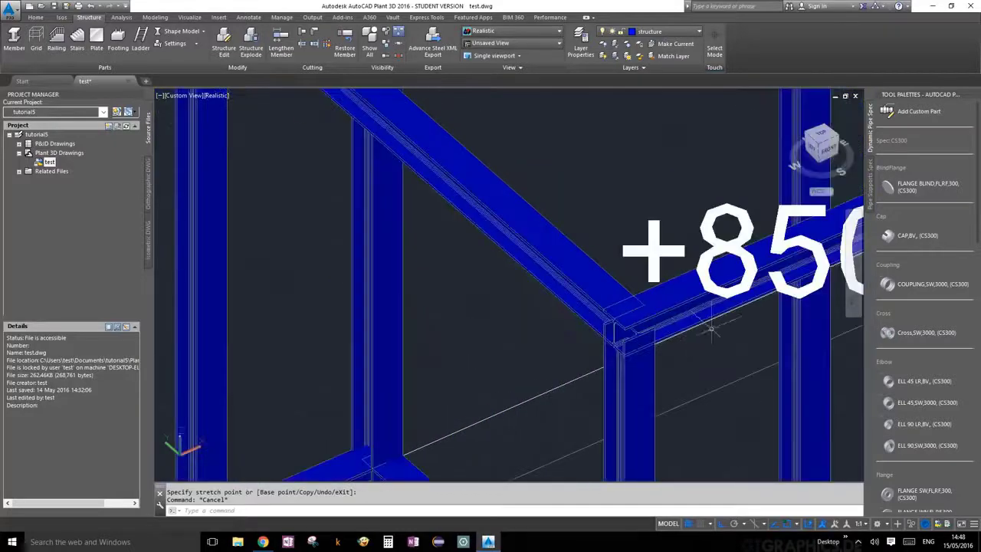
{"action": "scroll", "coordinate": [650, 346], "scroll_direction": "down", "scroll_amount": 5}
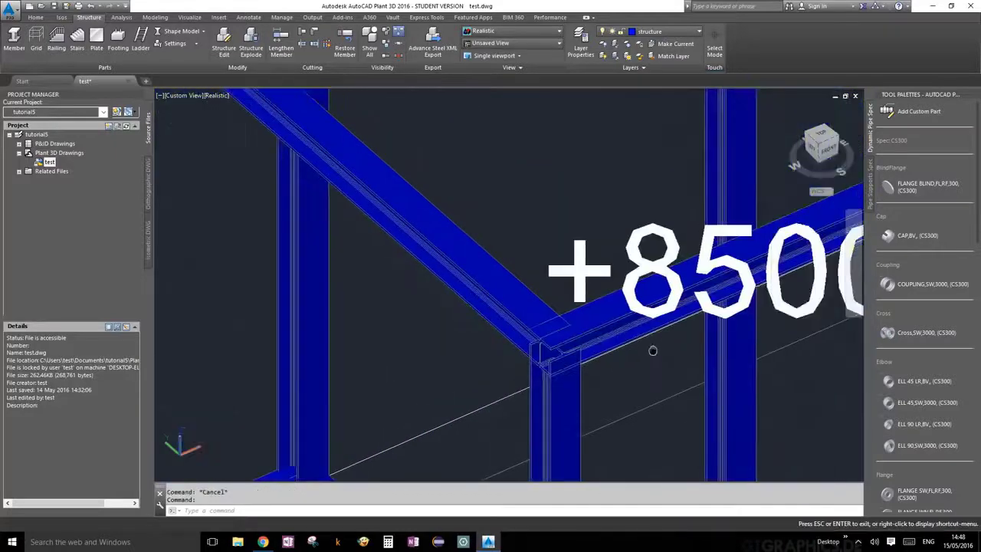
{"action": "scroll", "coordinate": [468, 307], "scroll_direction": "up", "scroll_amount": 10}
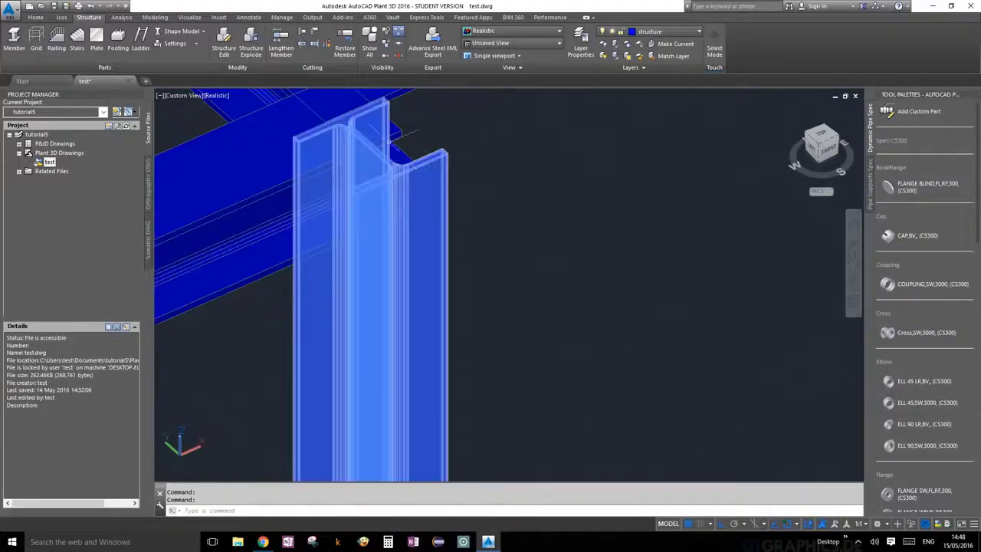
{"action": "middle_click_drag", "start_coordinate": [410, 131], "coordinate": [578, 207], "text": "shift"}
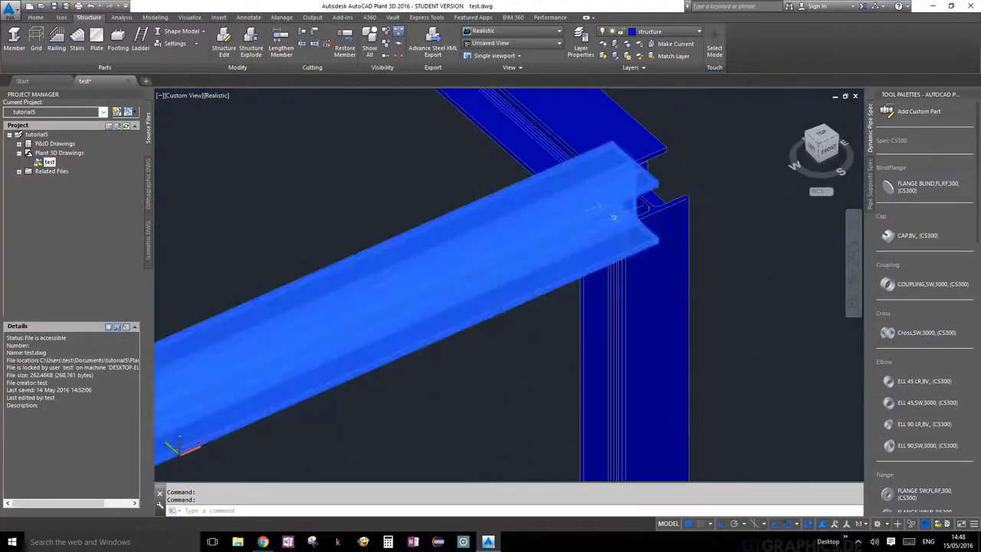
{"action": "scroll", "coordinate": [649, 184], "scroll_direction": "up", "scroll_amount": 4}
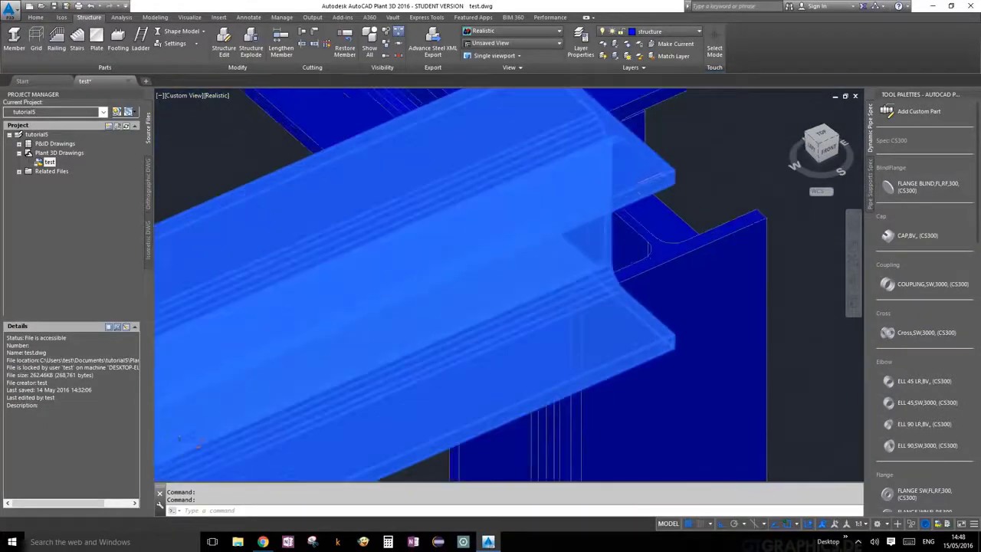
{"action": "left_click", "coordinate": [608, 201]}
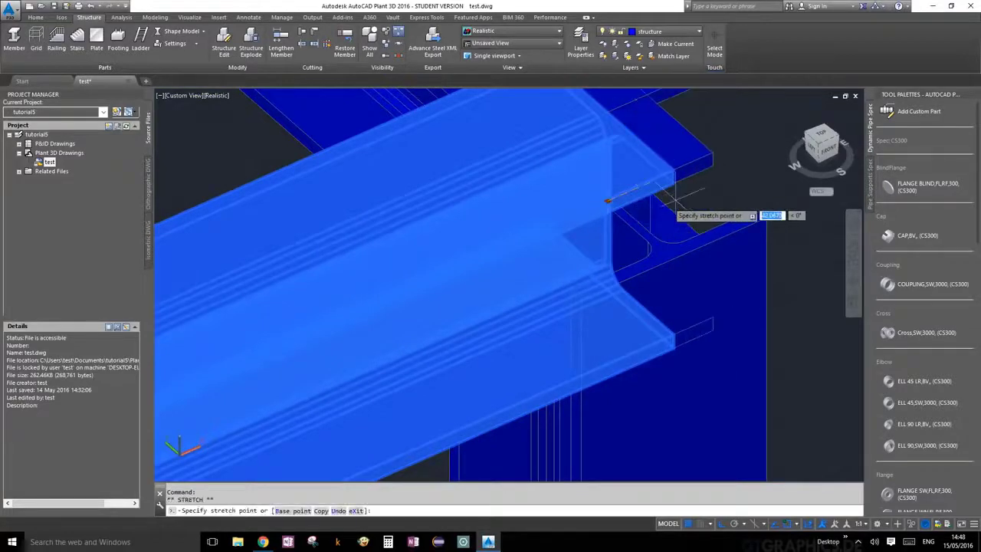
{"action": "left_click", "coordinate": [755, 207]}
{"action": "key", "text": "Escape"}
{"action": "scroll", "coordinate": [755, 207], "scroll_direction": "down", "scroll_amount": 3}
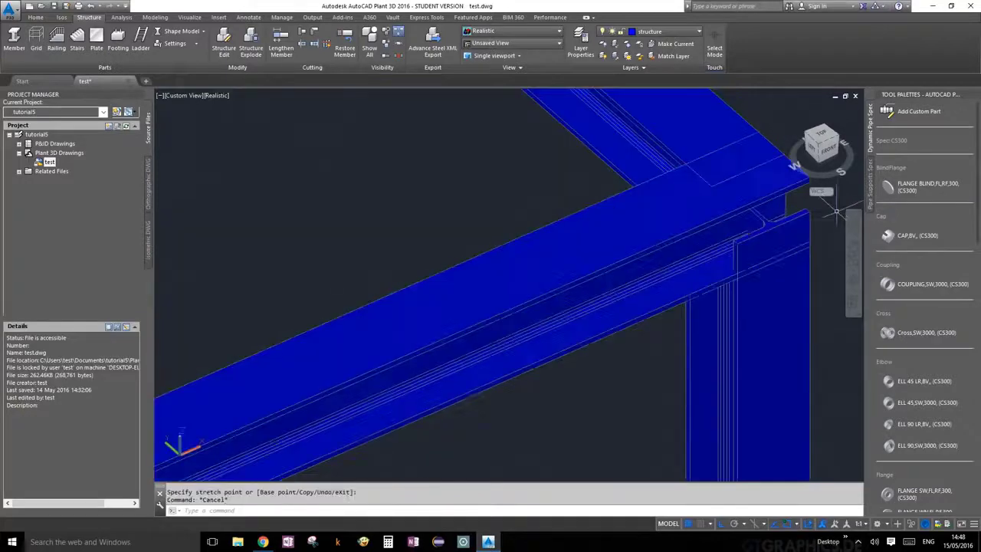
Stretch the D end of the +8500-level beam on grid line 2 to the outer flange corner at column D2
{"action": "scroll", "coordinate": [657, 142], "scroll_direction": "down", "scroll_amount": 5}
{"action": "scroll", "coordinate": [547, 240], "scroll_direction": "up", "scroll_amount": 5}
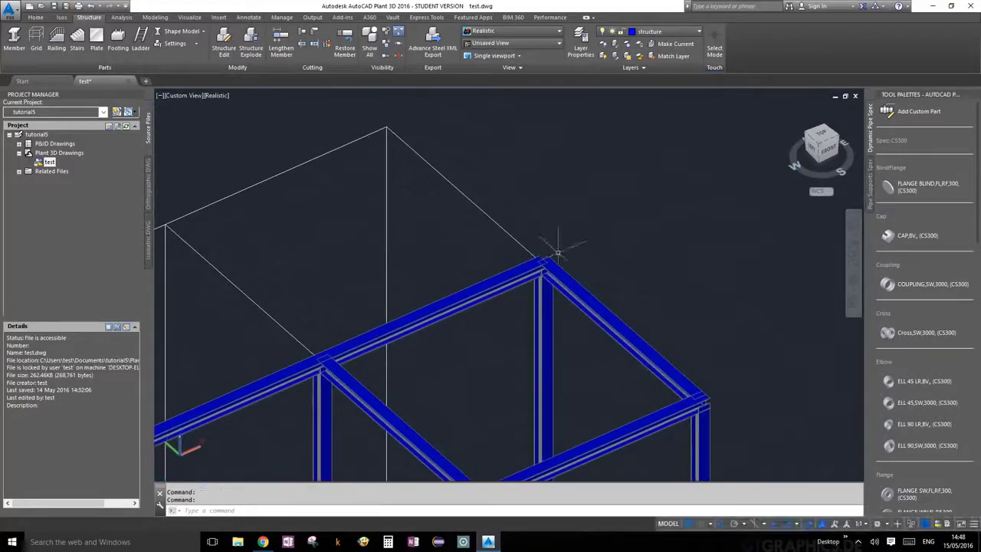
{"action": "scroll", "coordinate": [566, 244], "scroll_direction": "up", "scroll_amount": 3}
{"action": "scroll", "coordinate": [566, 244], "scroll_direction": "up", "scroll_amount": 4}
{"action": "scroll", "coordinate": [573, 226], "scroll_direction": "down", "scroll_amount": 2}
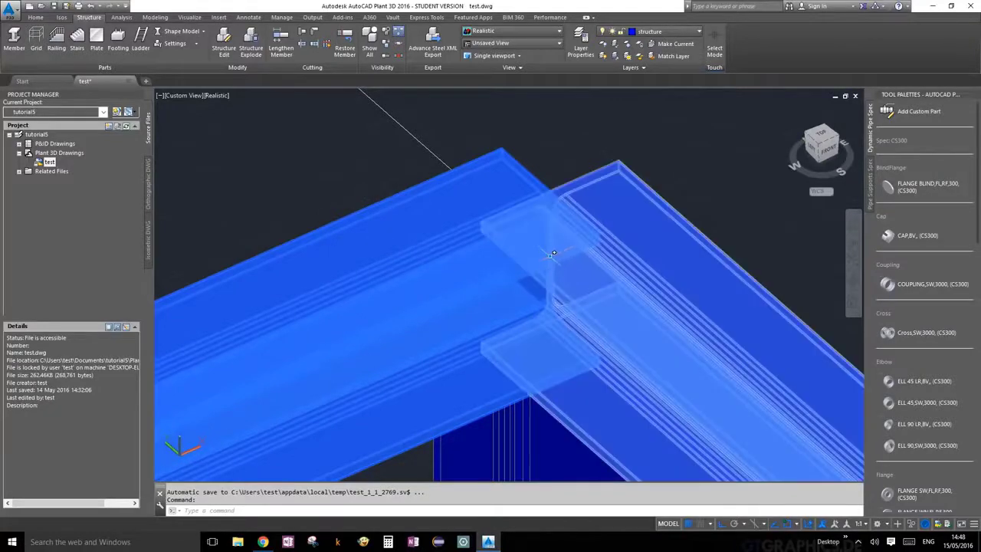
{"action": "left_click", "coordinate": [551, 255]}
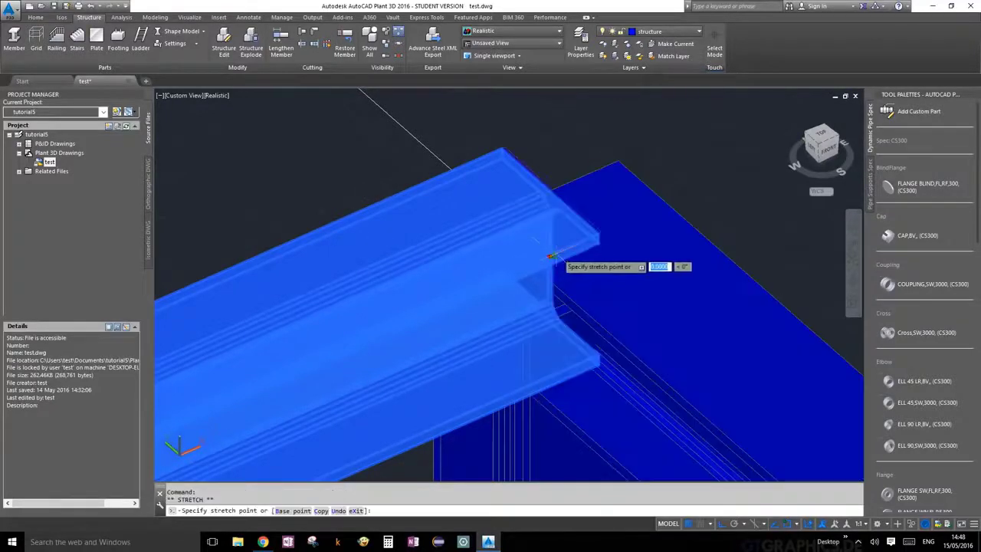
{"action": "left_click", "coordinate": [618, 159]}
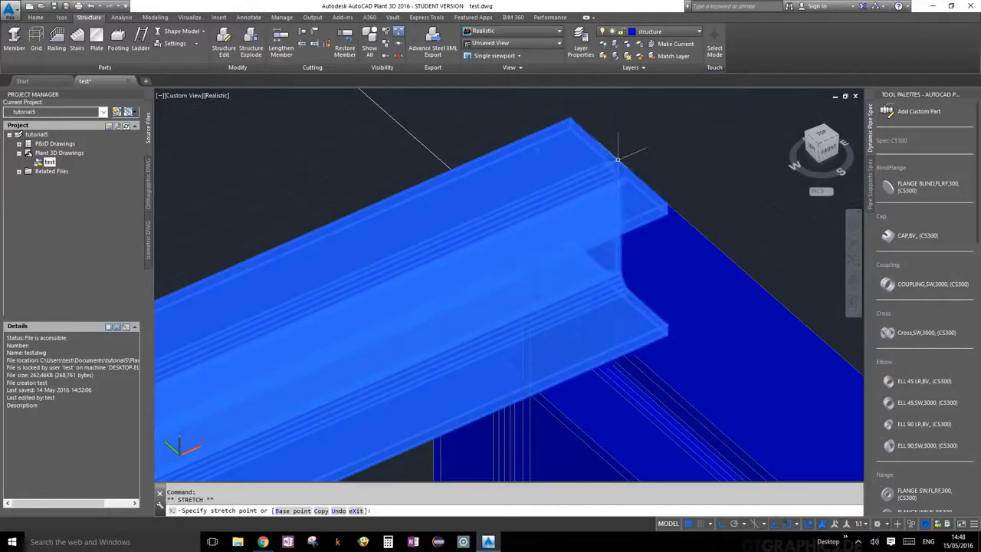
{"action": "scroll", "coordinate": [618, 159], "scroll_direction": "down", "scroll_amount": 5}
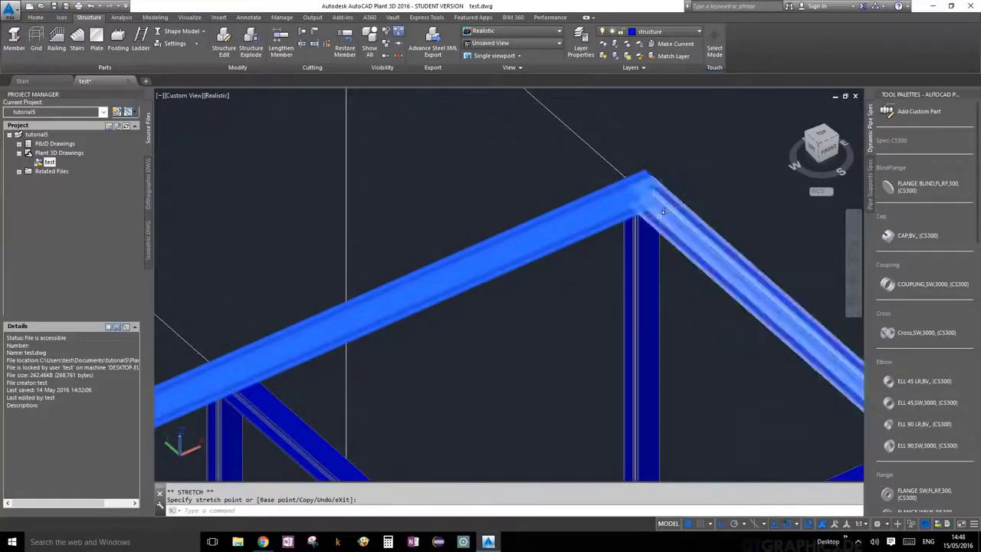
{"action": "key", "text": "Escape"}
Stretch the A end of the +8500-level beam on grid line 2 to the outer flange corner of the column at A2
{"action": "scroll", "coordinate": [567, 232], "scroll_direction": "down", "scroll_amount": 5}
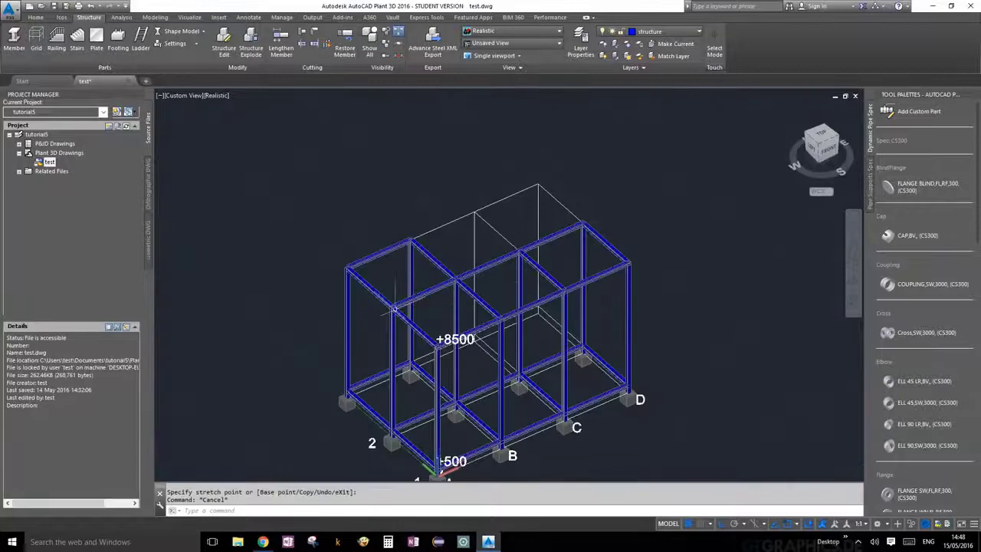
{"action": "scroll", "coordinate": [499, 211], "scroll_direction": "up", "scroll_amount": 10}
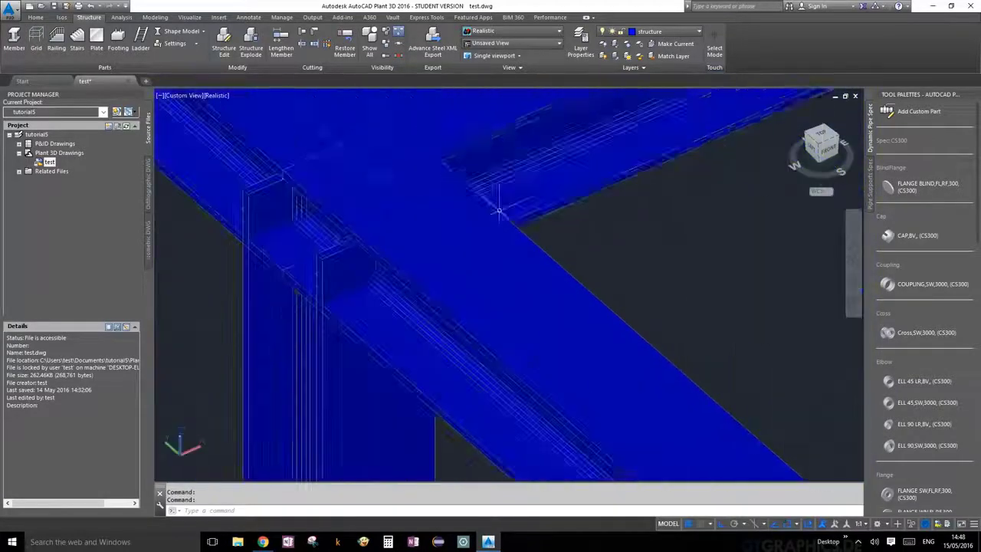
{"action": "scroll", "coordinate": [499, 210], "scroll_direction": "down", "scroll_amount": 5}
{"action": "scroll", "coordinate": [499, 210], "scroll_direction": "up", "scroll_amount": 2}
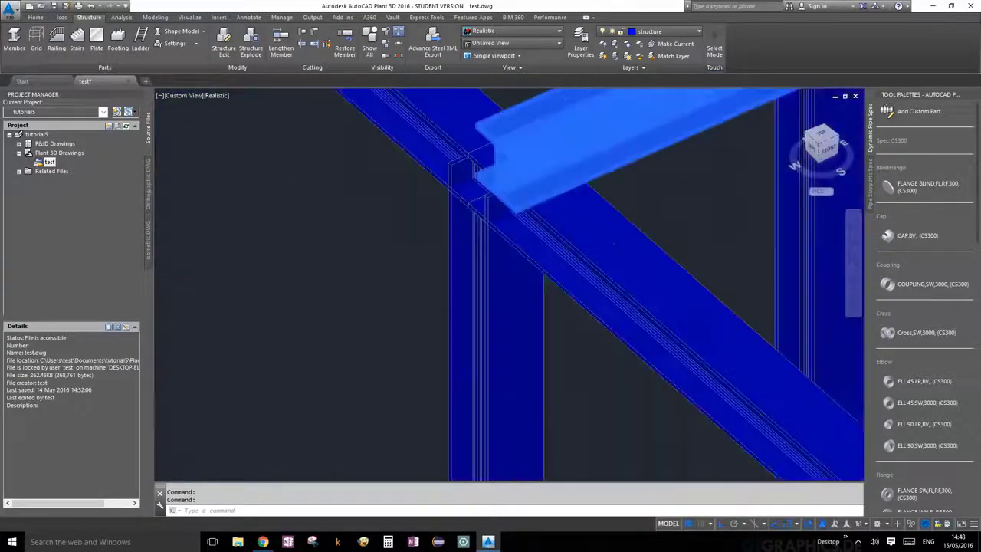
{"action": "scroll", "coordinate": [614, 245], "scroll_direction": "up", "scroll_amount": 5}
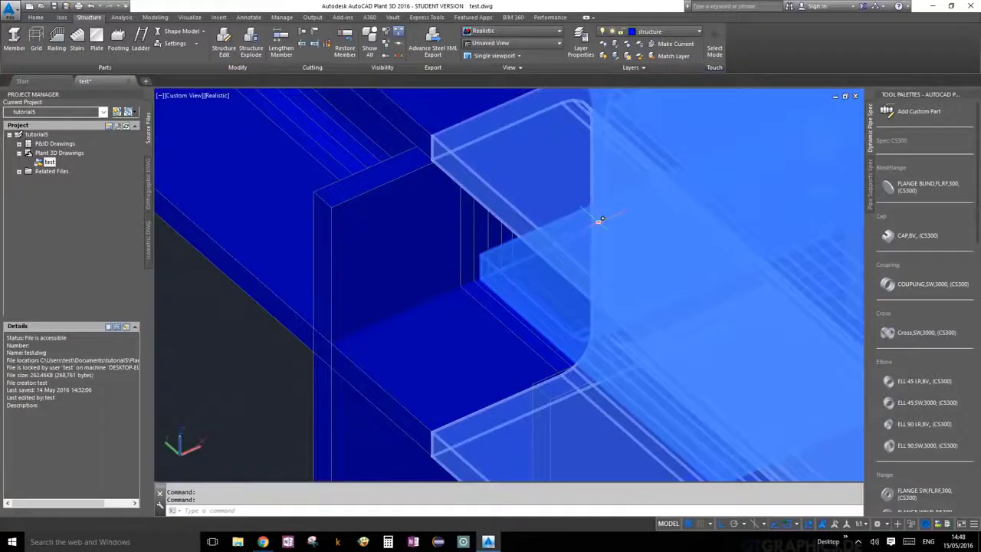
{"action": "left_click", "coordinate": [599, 222]}
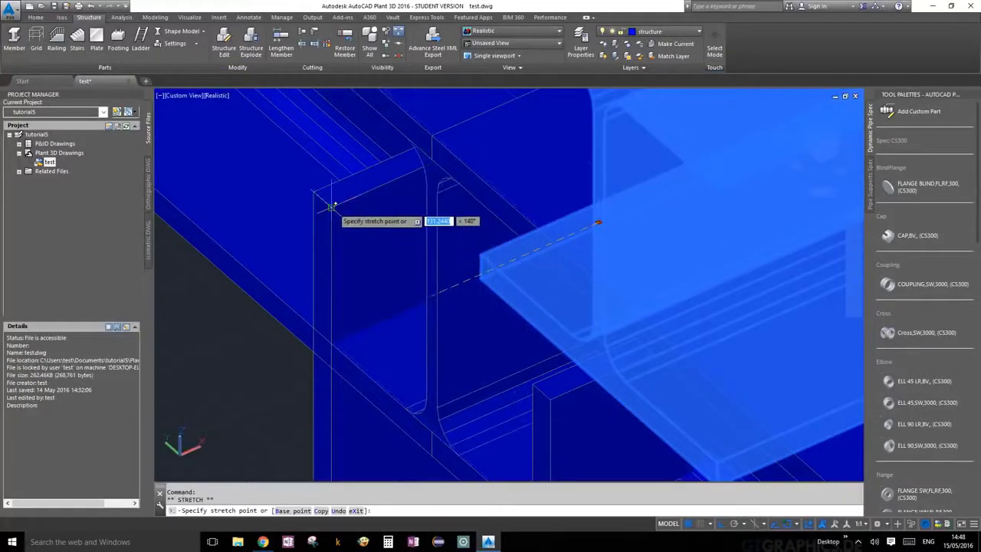
{"action": "key", "text": "Escape"}
Examine how the +8500-level beam ends meet at the frame's outer corners, including A3 and B3
{"action": "middle_click_drag", "start_coordinate": [494, 279], "coordinate": [493, 140], "text": "shift"}
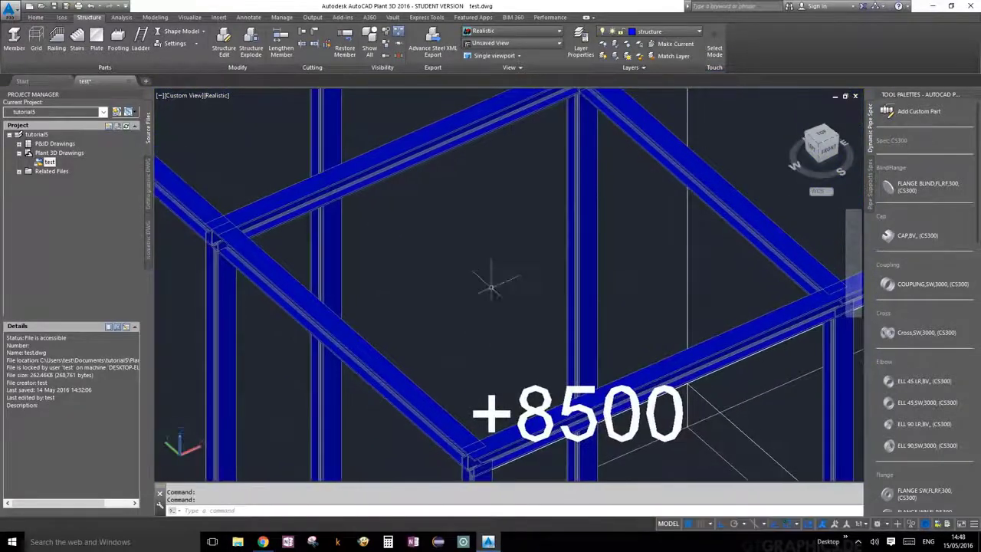
{"action": "left_click", "coordinate": [328, 98]}
{"action": "scroll", "coordinate": [454, 344], "scroll_direction": "down", "scroll_amount": 6}
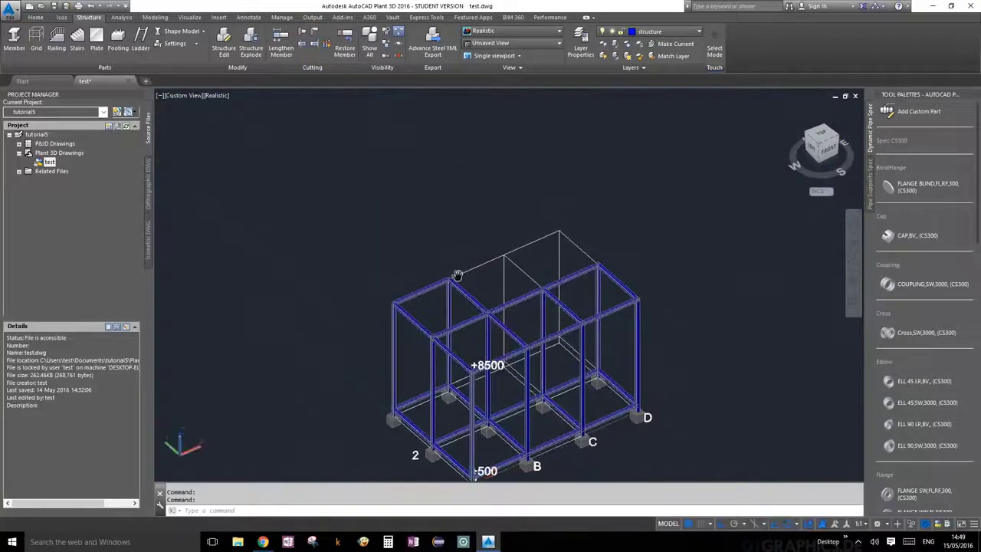
{"action": "scroll", "coordinate": [438, 284], "scroll_direction": "up", "scroll_amount": 5}
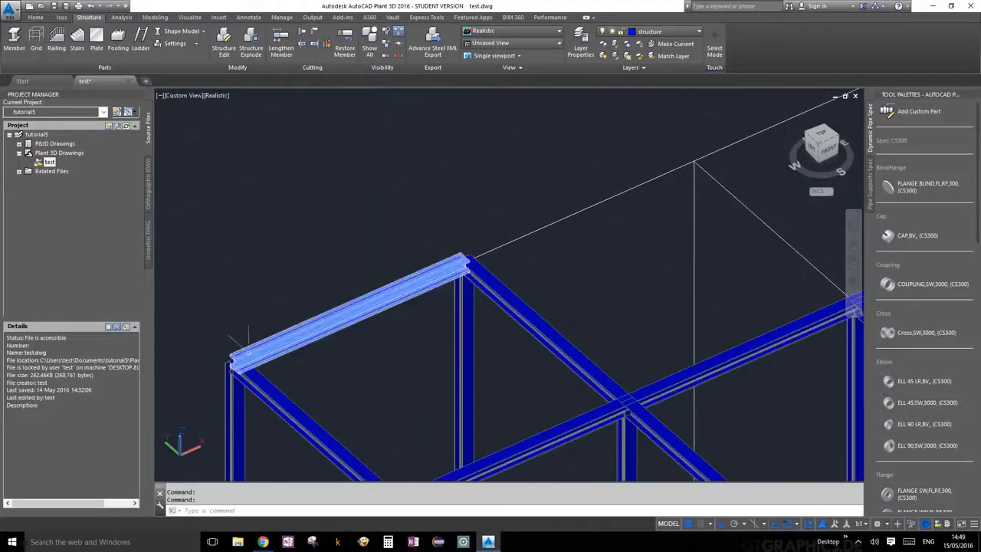
{"action": "scroll", "coordinate": [234, 349], "scroll_direction": "up", "scroll_amount": 3}
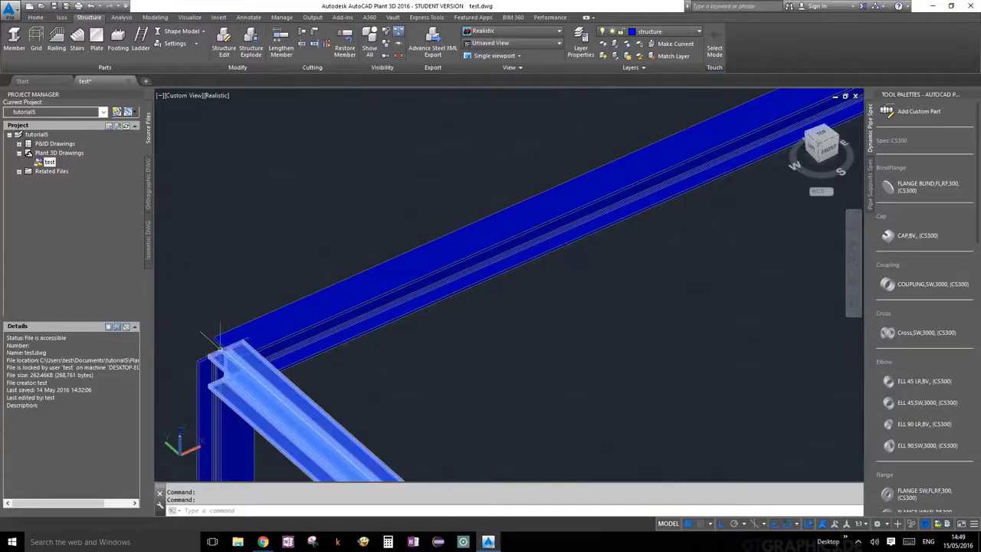
{"action": "scroll", "coordinate": [414, 283], "scroll_direction": "down", "scroll_amount": 5}
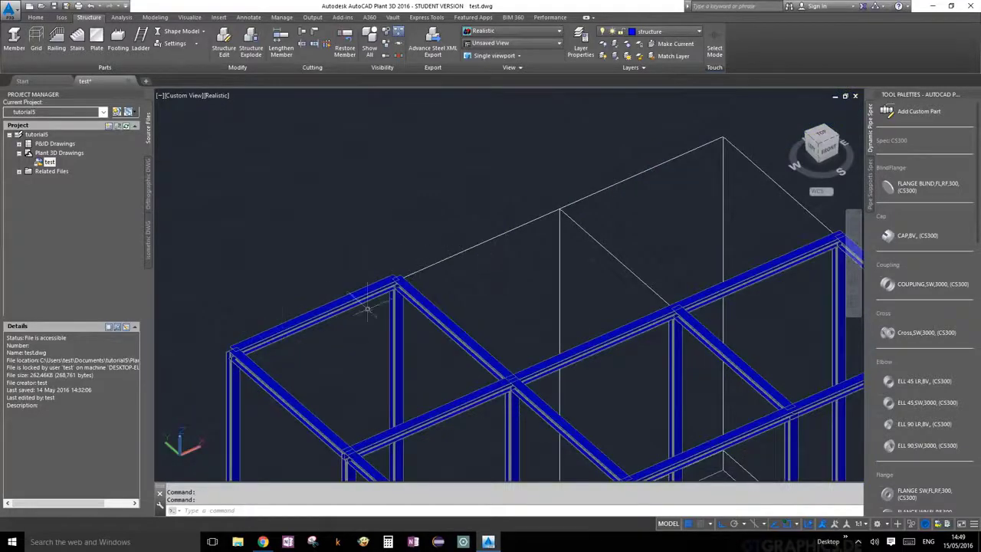
{"action": "scroll", "coordinate": [440, 291], "scroll_direction": "down", "scroll_amount": 2}
{"action": "scroll", "coordinate": [679, 164], "scroll_direction": "up", "scroll_amount": 2}
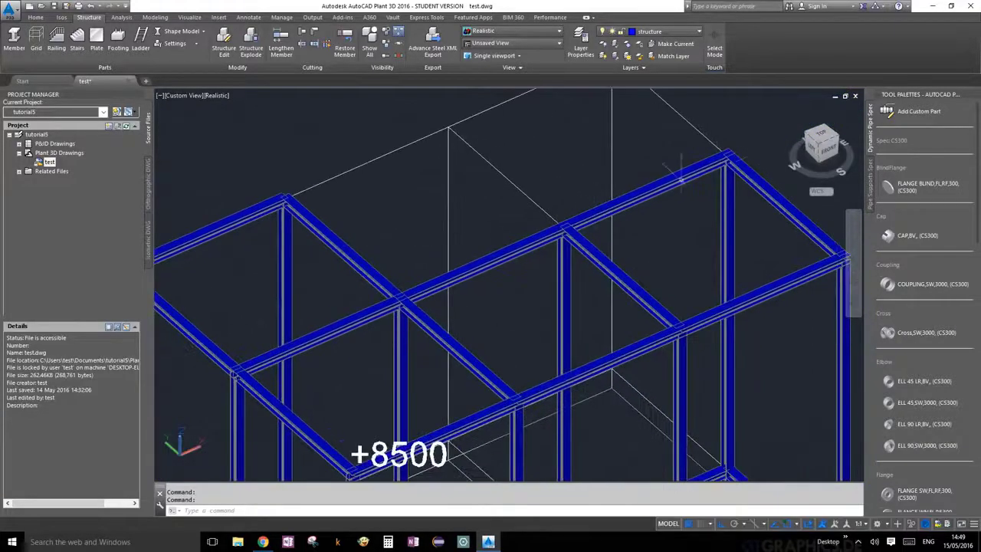
Miter the +8500-level beams on grid lines A and 3 at corner A3 with a bisector cut
{"action": "left_click", "coordinate": [313, 34]}
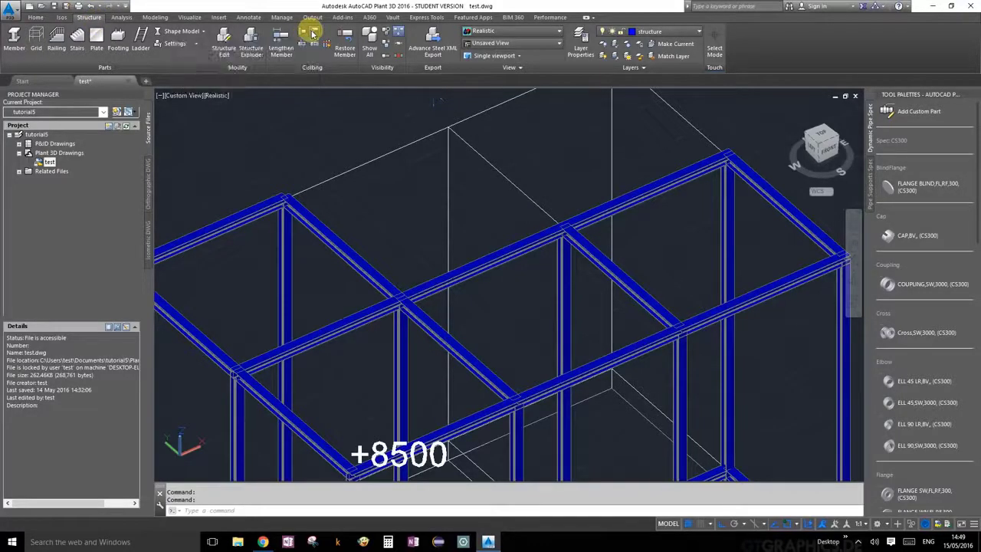
{"action": "middle_click_drag", "start_coordinate": [284, 165], "coordinate": [502, 153]}
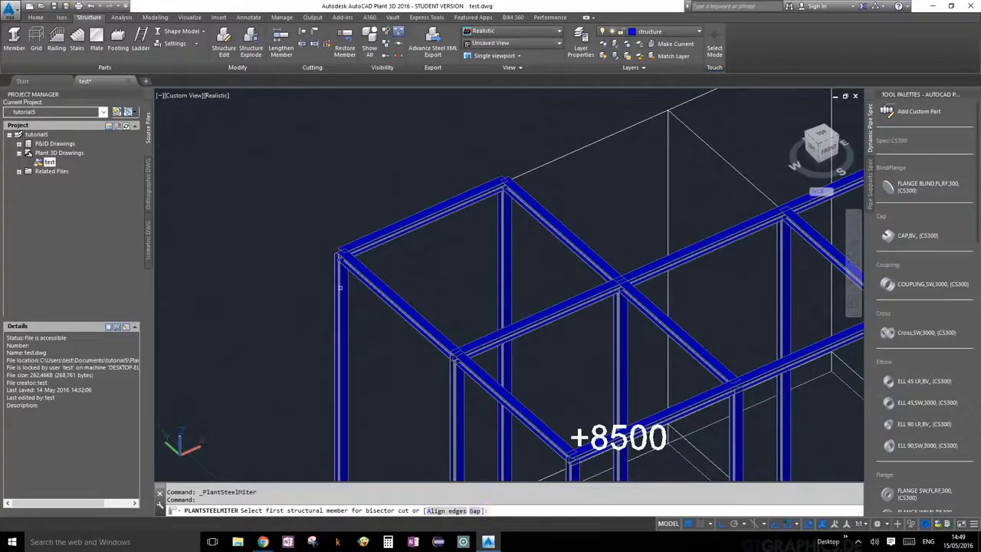
{"action": "scroll", "coordinate": [335, 260], "scroll_direction": "up", "scroll_amount": 4}
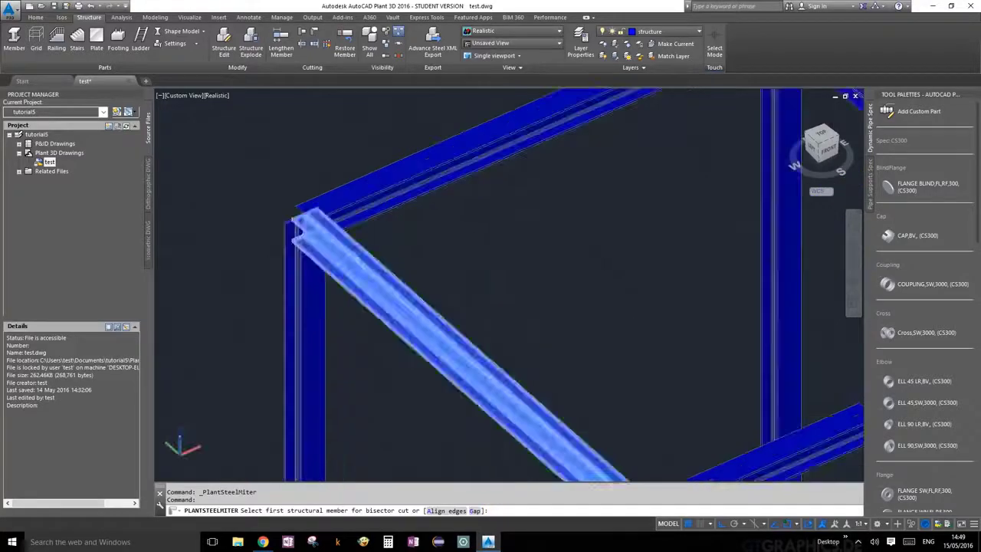
{"action": "scroll", "coordinate": [354, 223], "scroll_direction": "down", "scroll_amount": 4}
{"action": "scroll", "coordinate": [391, 318], "scroll_direction": "up", "scroll_amount": 3}
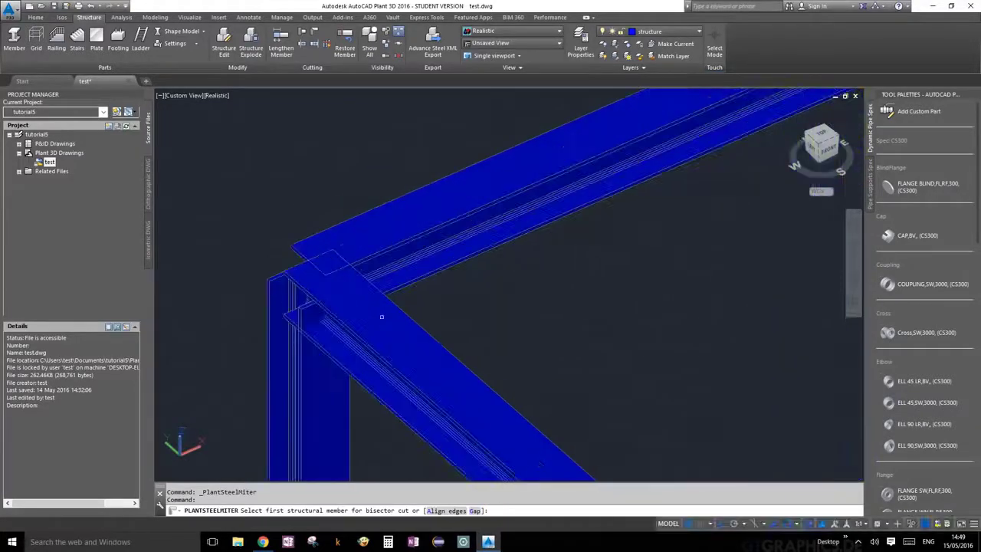
{"action": "left_click", "coordinate": [394, 299]}
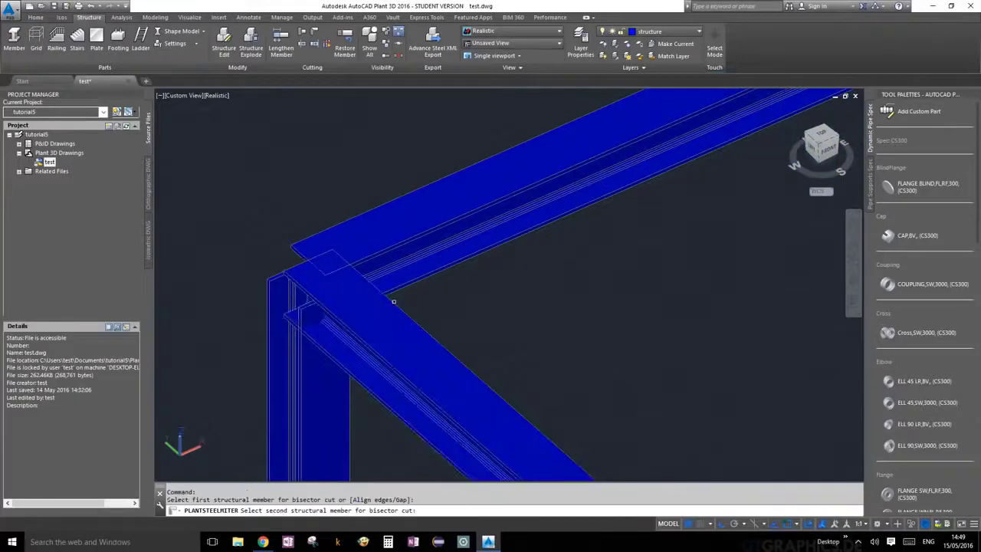
{"action": "left_click", "coordinate": [410, 235]}
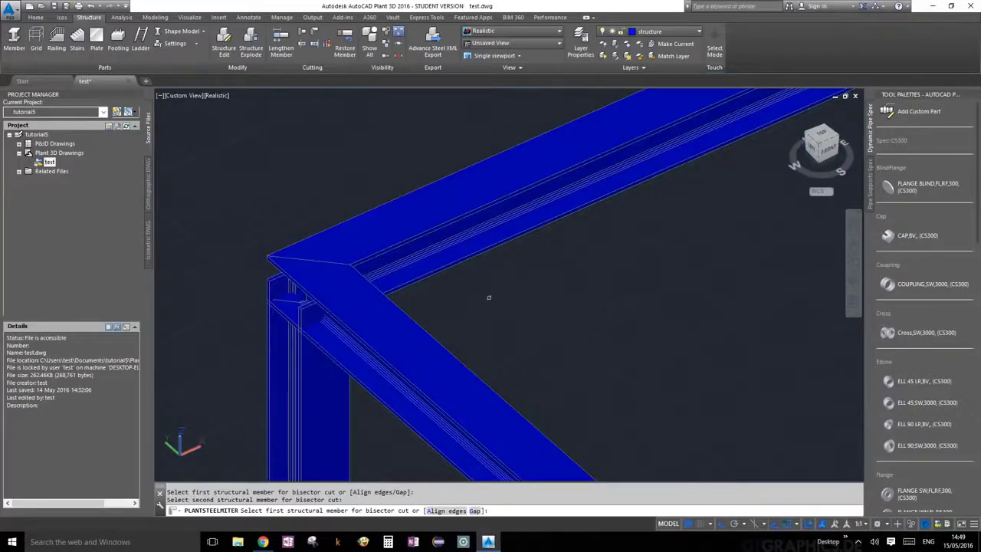
Miter the +8500-level beams on grid lines 3 and B where they meet at corner B3
{"action": "scroll", "coordinate": [489, 297], "scroll_direction": "down", "scroll_amount": 3}
{"action": "scroll", "coordinate": [408, 373], "scroll_direction": "up", "scroll_amount": 1}
{"action": "scroll", "coordinate": [559, 221], "scroll_direction": "up", "scroll_amount": 4}
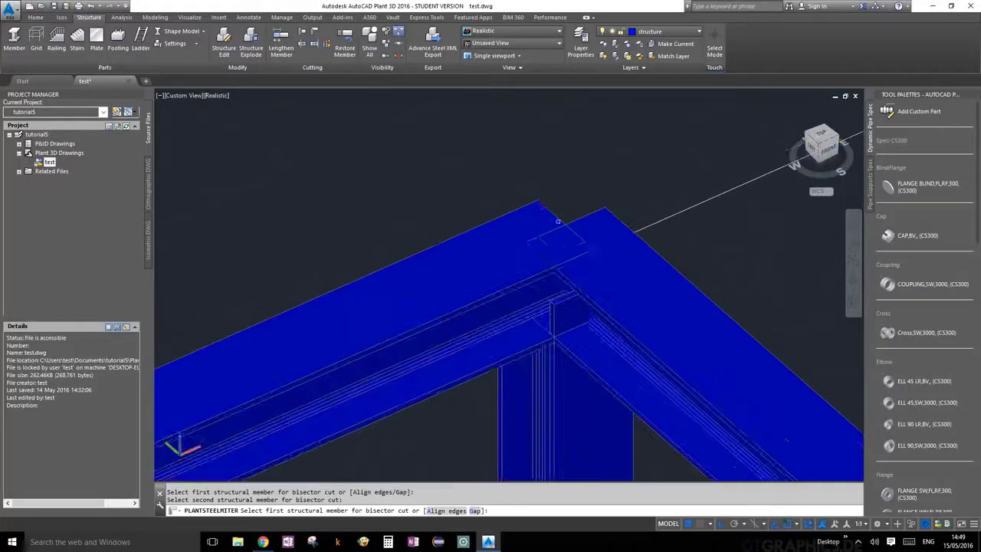
{"action": "left_click", "coordinate": [543, 206]}
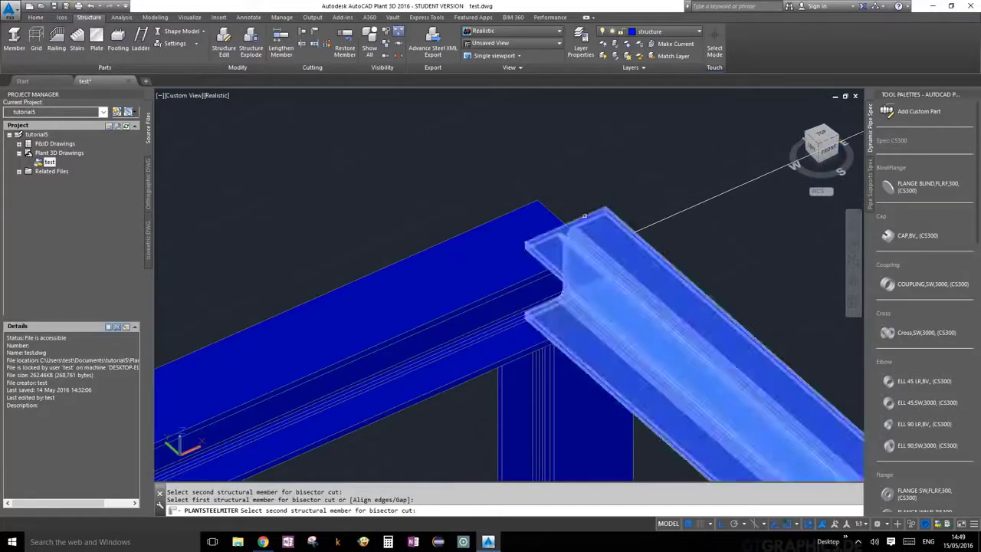
{"action": "left_click", "coordinate": [584, 217]}
Miter the +8500-level beams on grid lines D and 2 where they meet at corner D2
{"action": "scroll", "coordinate": [672, 279], "scroll_direction": "down", "scroll_amount": 3}
{"action": "scroll", "coordinate": [360, 253], "scroll_direction": "up", "scroll_amount": 3}
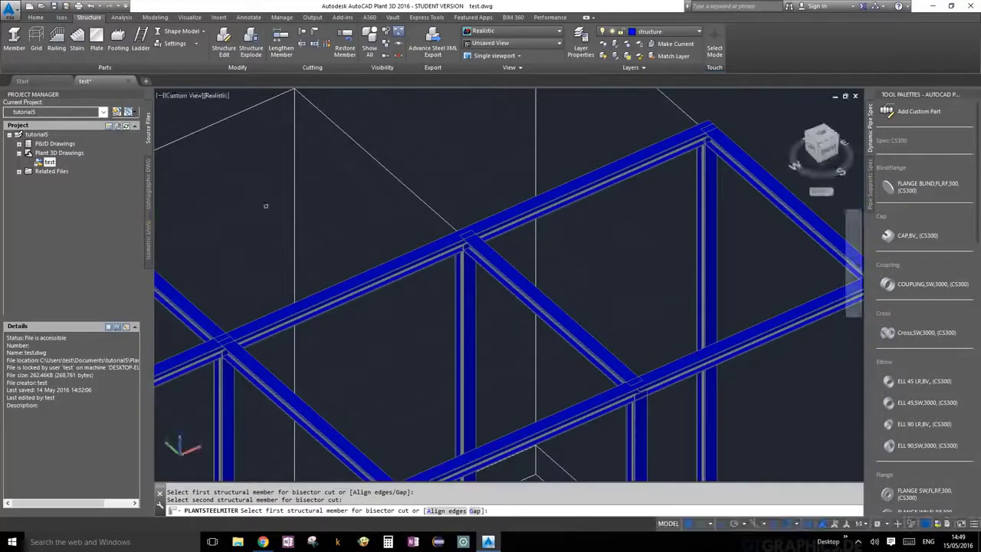
{"action": "scroll", "coordinate": [622, 296], "scroll_direction": "up", "scroll_amount": 5}
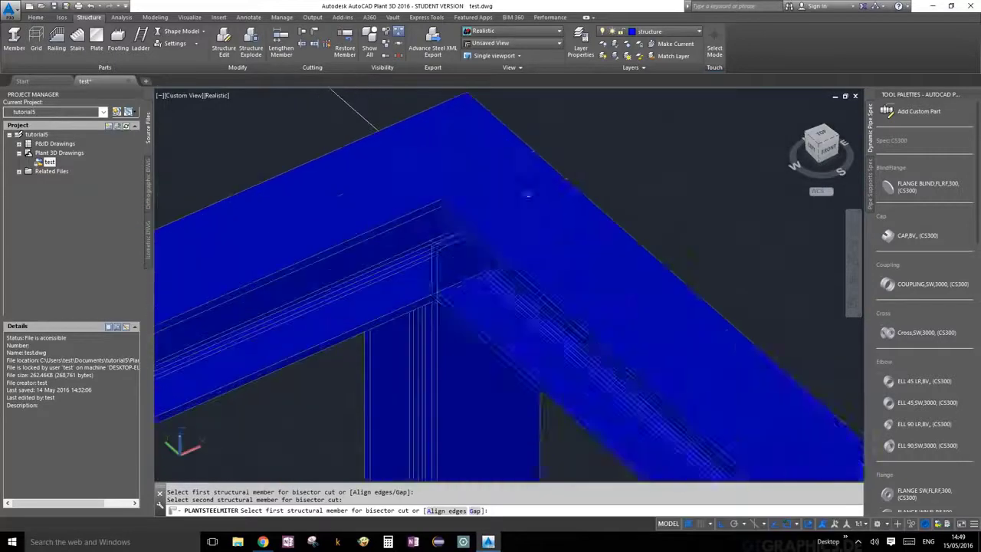
{"action": "left_click", "coordinate": [528, 195]}
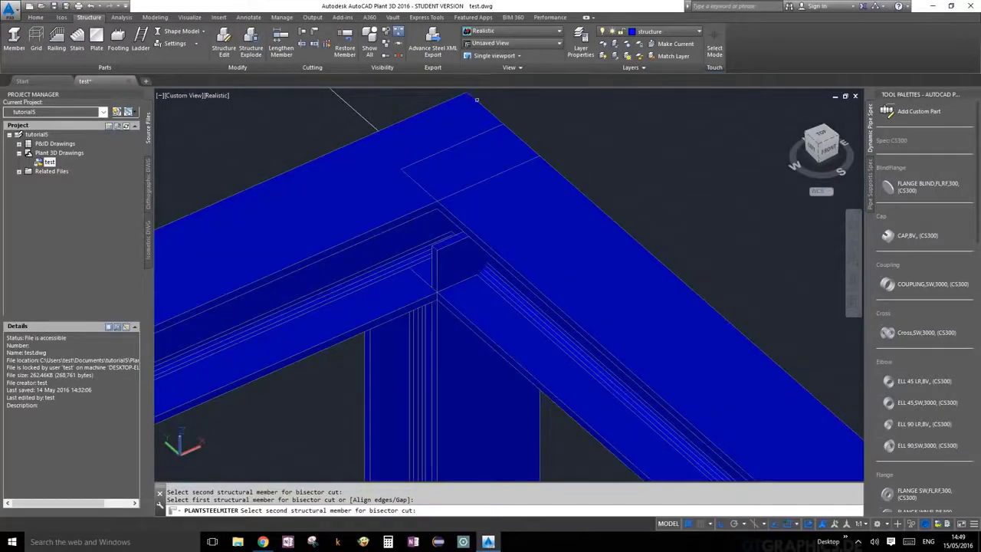
{"action": "left_click", "coordinate": [477, 100]}
Miter the +8500-level beams on grid lines 1 and D where they meet at corner D1
{"action": "scroll", "coordinate": [468, 153], "scroll_direction": "down", "scroll_amount": 6}
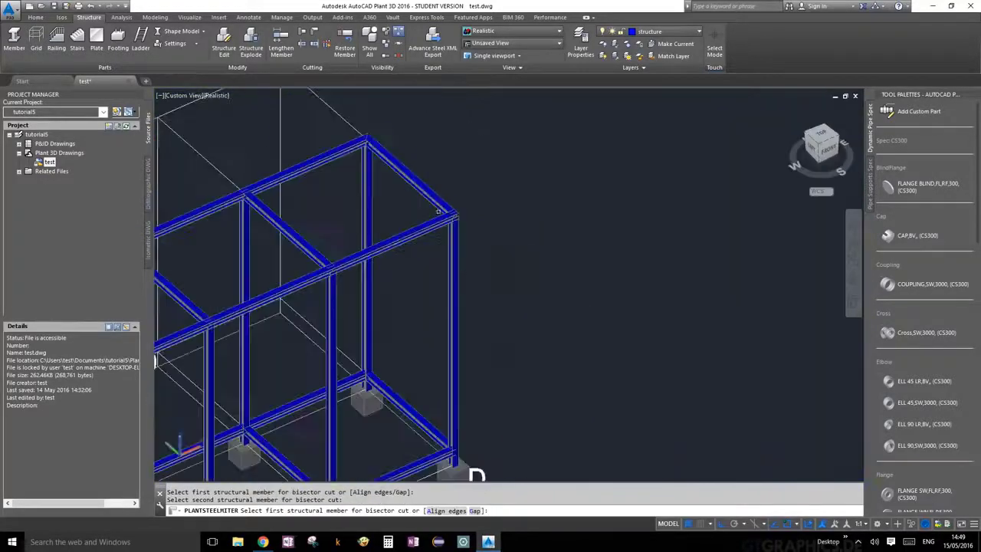
{"action": "scroll", "coordinate": [438, 210], "scroll_direction": "up", "scroll_amount": 5}
{"action": "middle_click_drag", "start_coordinate": [440, 147], "coordinate": [514, 350]}
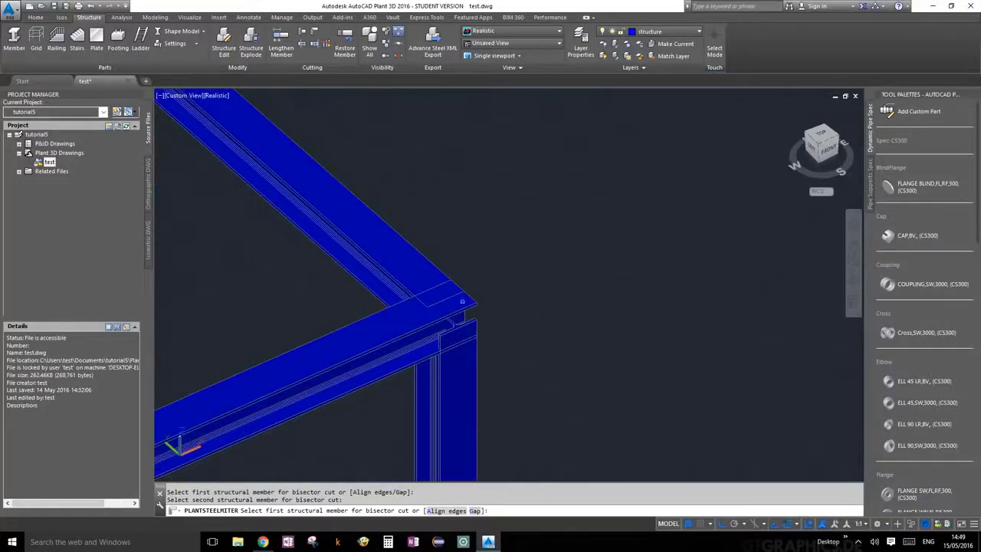
{"action": "left_click", "coordinate": [468, 304]}
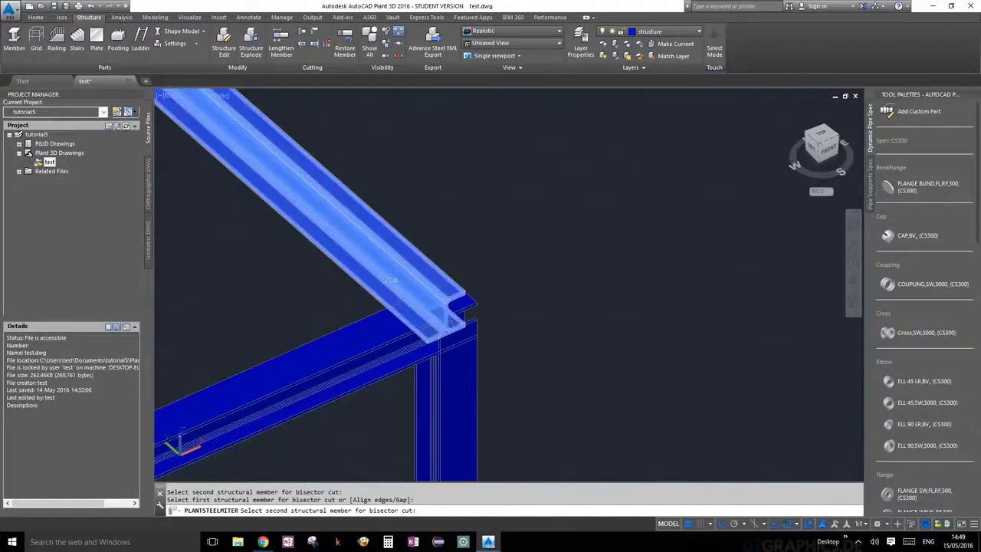
{"action": "left_click", "coordinate": [393, 281]}
Miter the +8500-level beams on grid lines 1 and A at corner A1 and finish the miter command
{"action": "scroll", "coordinate": [392, 280], "scroll_direction": "down", "scroll_amount": 6}
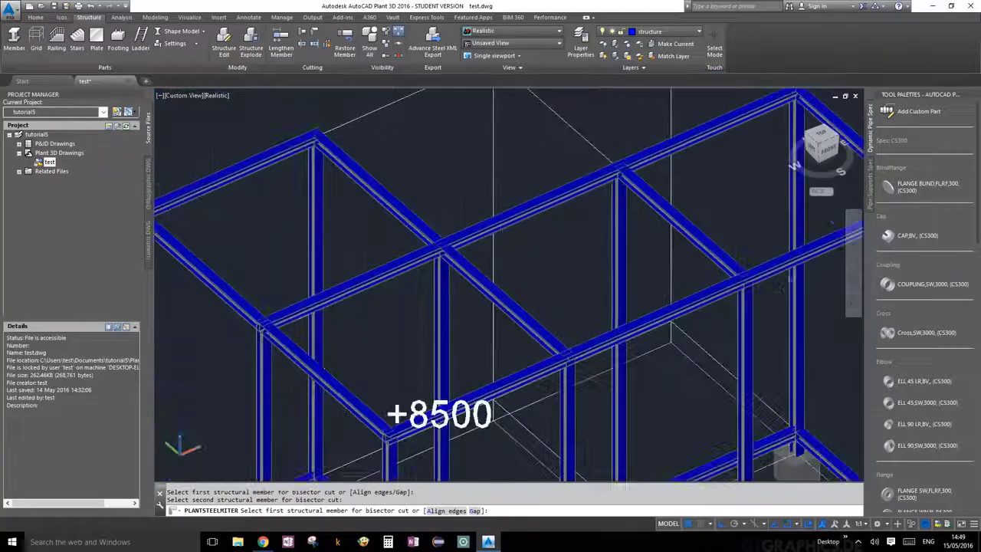
{"action": "scroll", "coordinate": [451, 471], "scroll_direction": "up", "scroll_amount": 8}
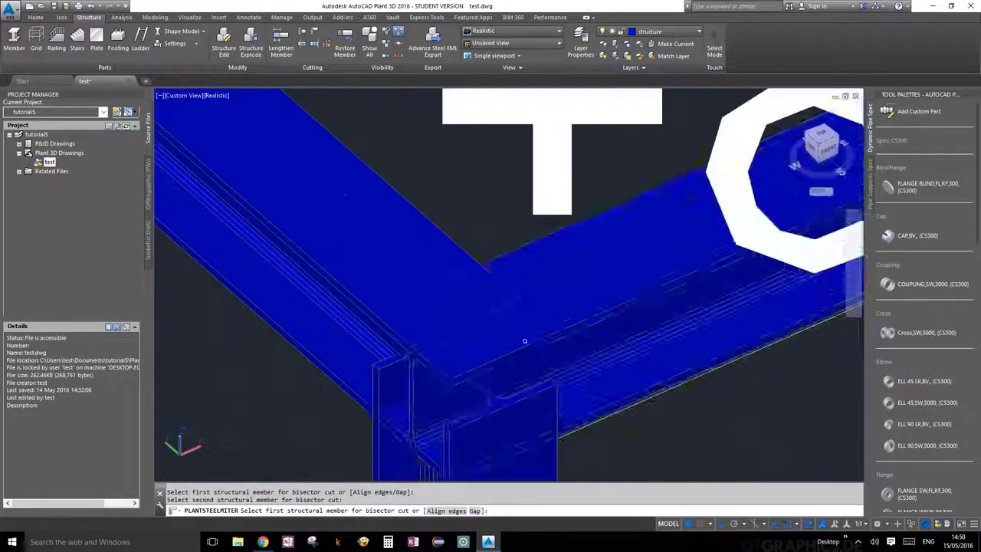
{"action": "left_click", "coordinate": [468, 365]}
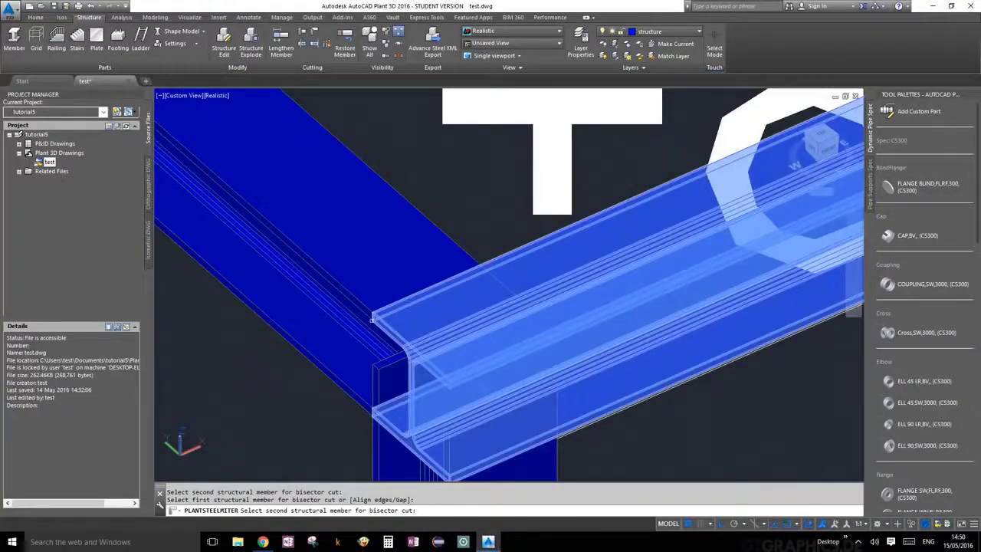
{"action": "left_click", "coordinate": [361, 284]}
{"action": "scroll", "coordinate": [543, 412], "scroll_direction": "down", "scroll_amount": 6}
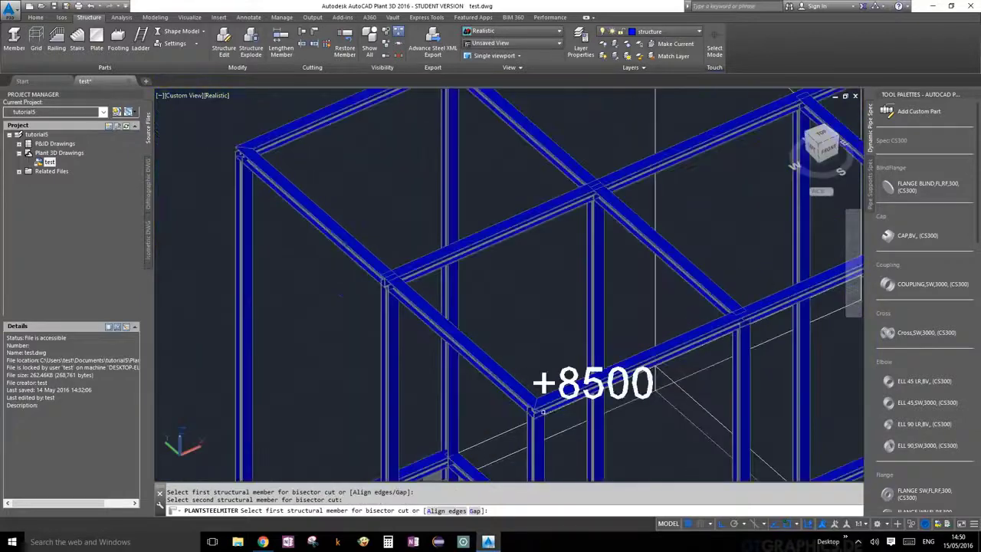
{"action": "key", "text": "Escape"}
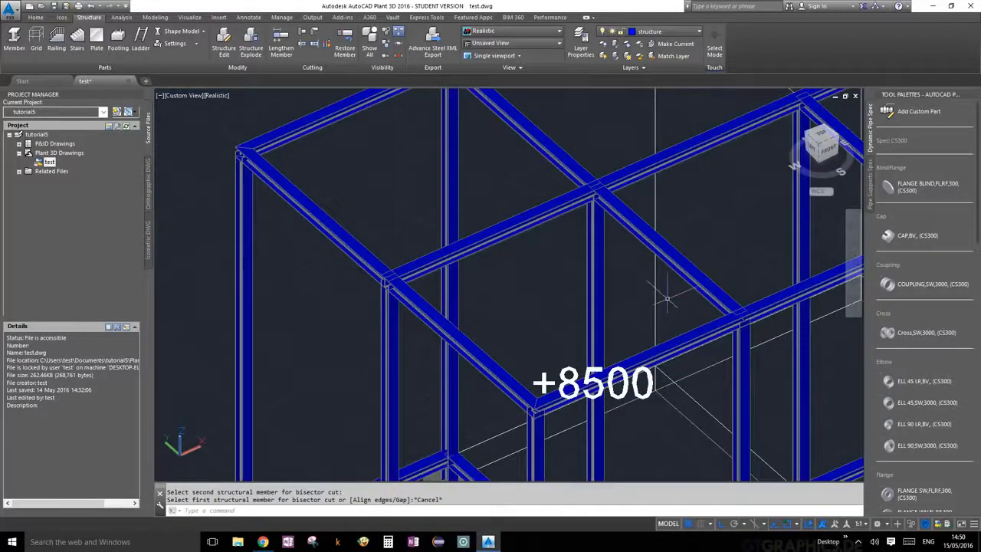
Examine how the +8500-level beams overlap at the west edge joint and at the inner crossings with the long beam
{"action": "scroll", "coordinate": [576, 290], "scroll_direction": "down", "scroll_amount": 3}
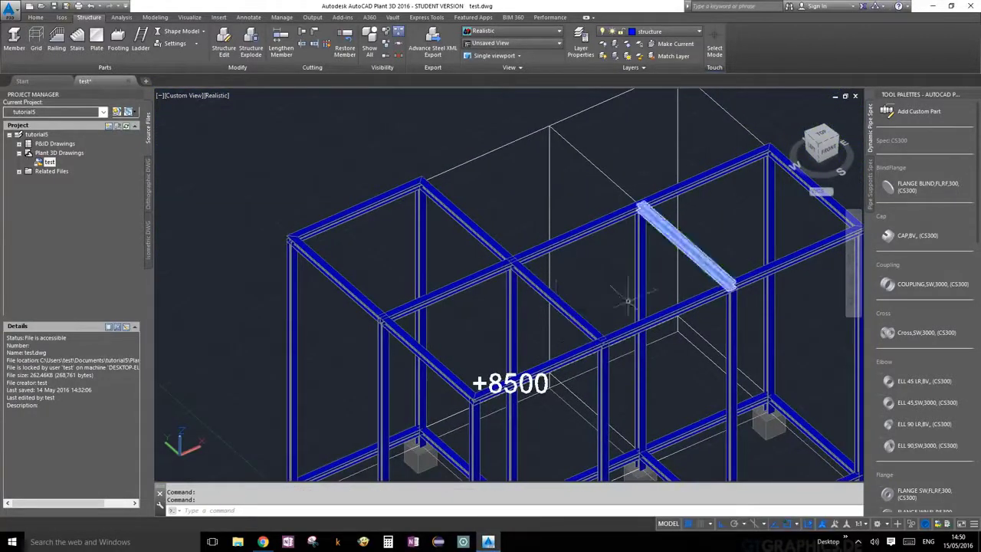
{"action": "scroll", "coordinate": [384, 341], "scroll_direction": "up", "scroll_amount": 4}
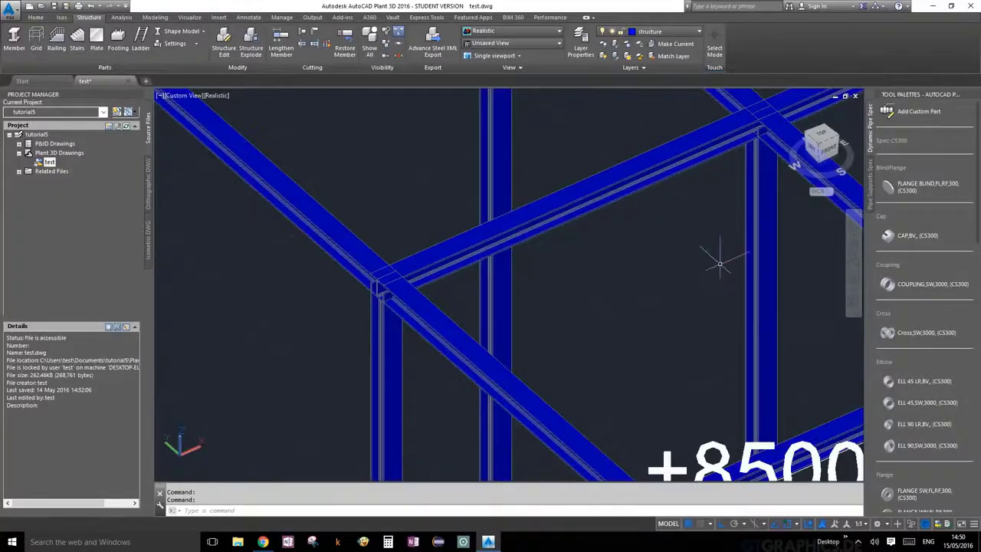
{"action": "scroll", "coordinate": [574, 324], "scroll_direction": "down", "scroll_amount": 2}
{"action": "scroll", "coordinate": [445, 213], "scroll_direction": "up", "scroll_amount": 2}
{"action": "scroll", "coordinate": [420, 210], "scroll_direction": "up", "scroll_amount": 3}
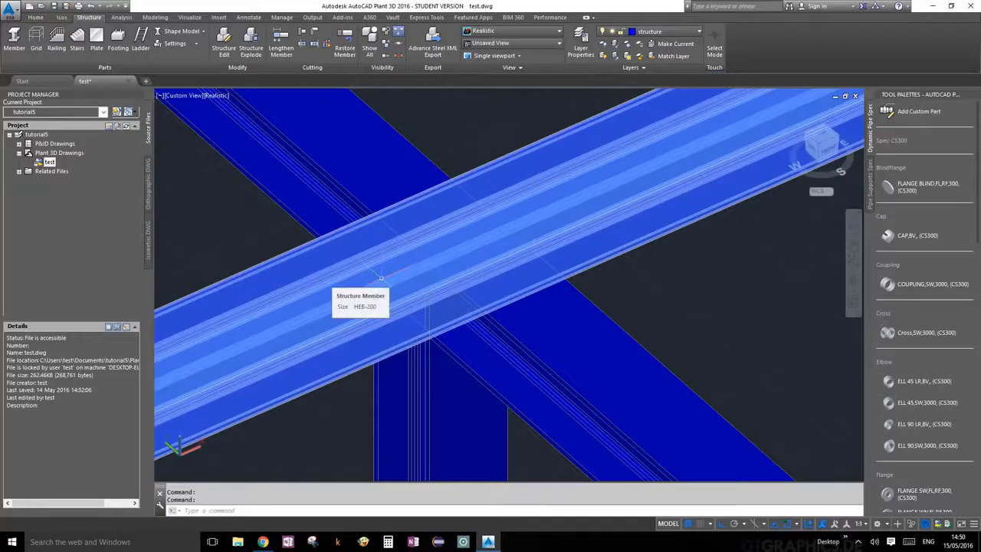
{"action": "scroll", "coordinate": [383, 278], "scroll_direction": "down", "scroll_amount": 4}
{"action": "scroll", "coordinate": [365, 282], "scroll_direction": "up", "scroll_amount": 2}
{"action": "scroll", "coordinate": [357, 283], "scroll_direction": "up", "scroll_amount": 3}
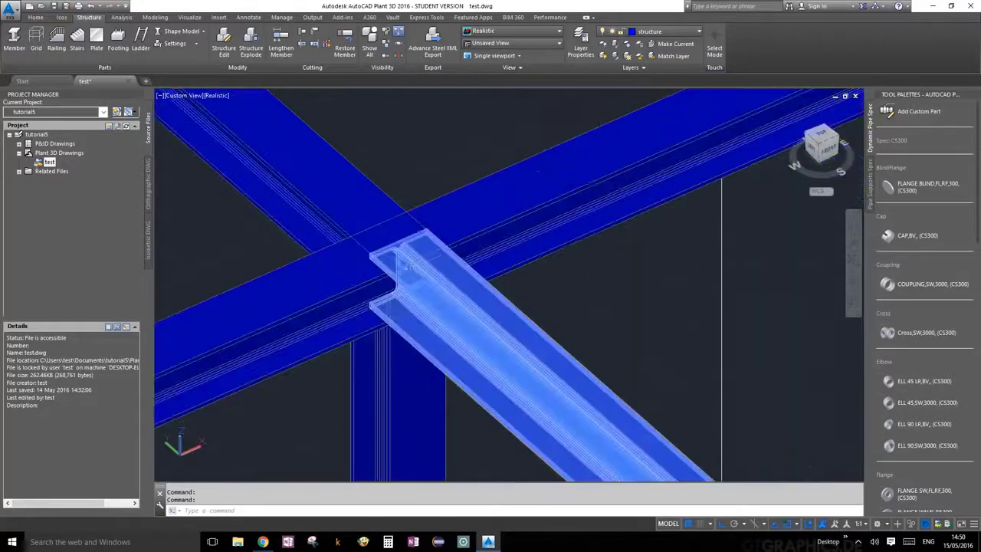
{"action": "scroll", "coordinate": [434, 309], "scroll_direction": "down", "scroll_amount": 5}
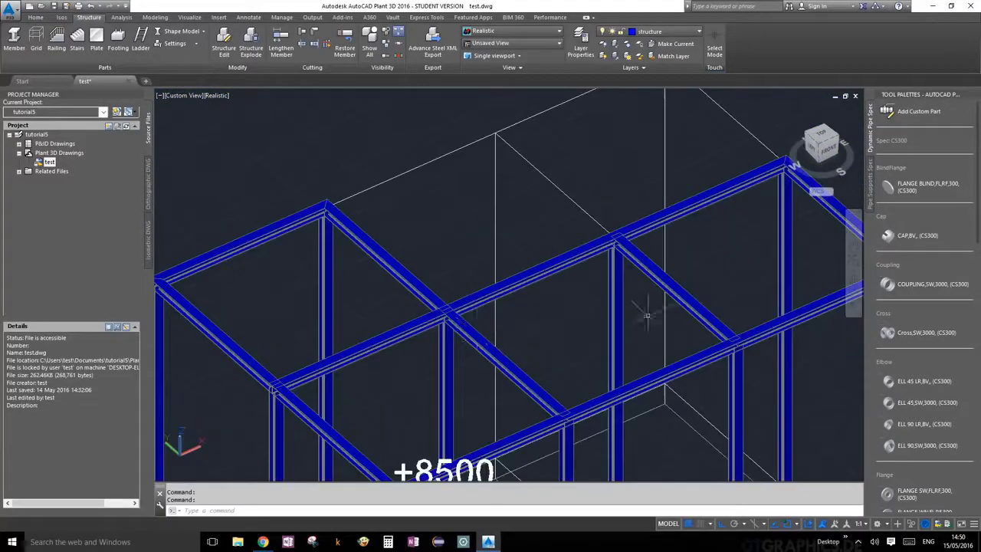
{"action": "scroll", "coordinate": [457, 195], "scroll_direction": "up", "scroll_amount": 5}
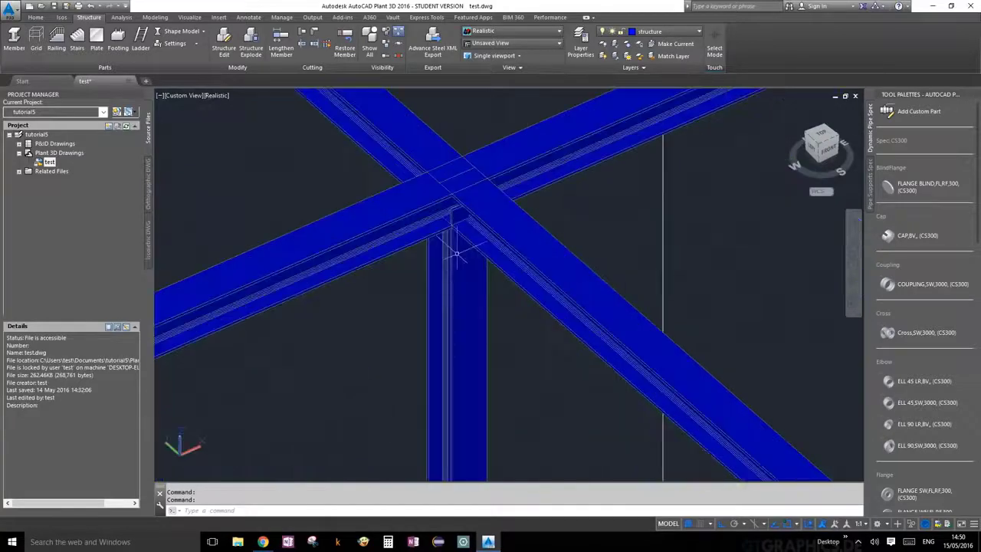
{"action": "middle_click_drag", "start_coordinate": [457, 196], "coordinate": [440, 239], "text": "shift"}
{"action": "scroll", "coordinate": [441, 239], "scroll_direction": "down", "scroll_amount": 3}
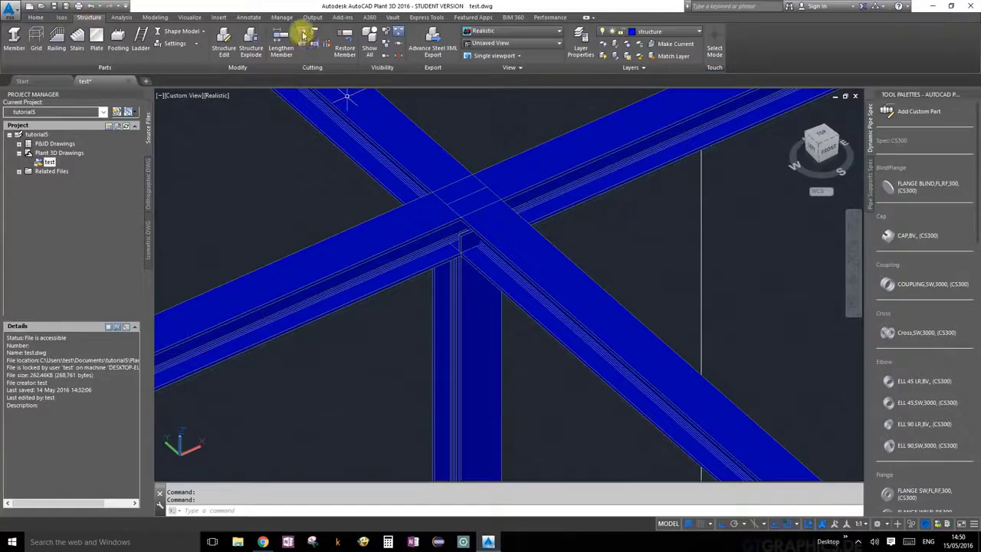
Cut the south cross beam at the inner crossing, using the long +8500-level beam as the limiting member with zero gap
{"action": "left_click", "coordinate": [303, 35]}
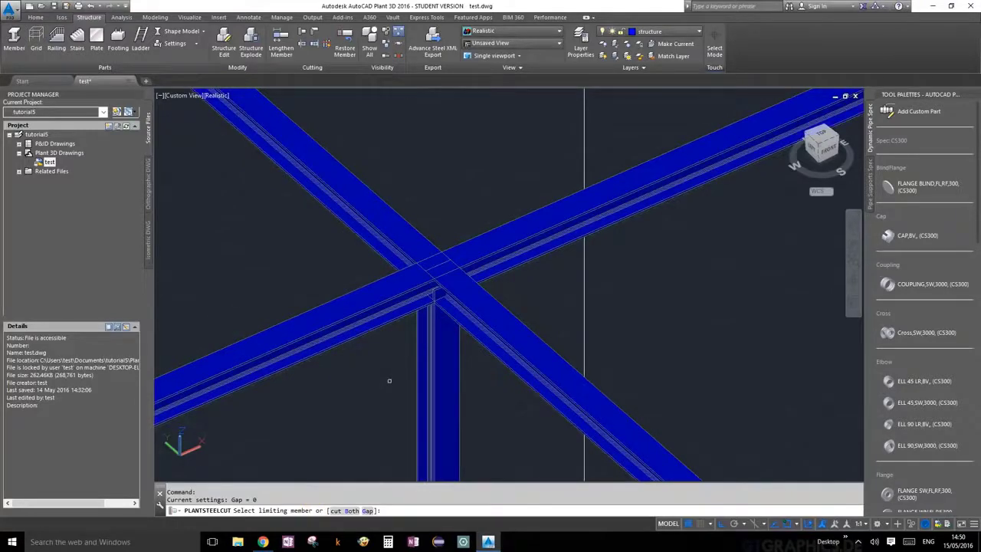
{"action": "scroll", "coordinate": [389, 381], "scroll_direction": "down", "scroll_amount": 5}
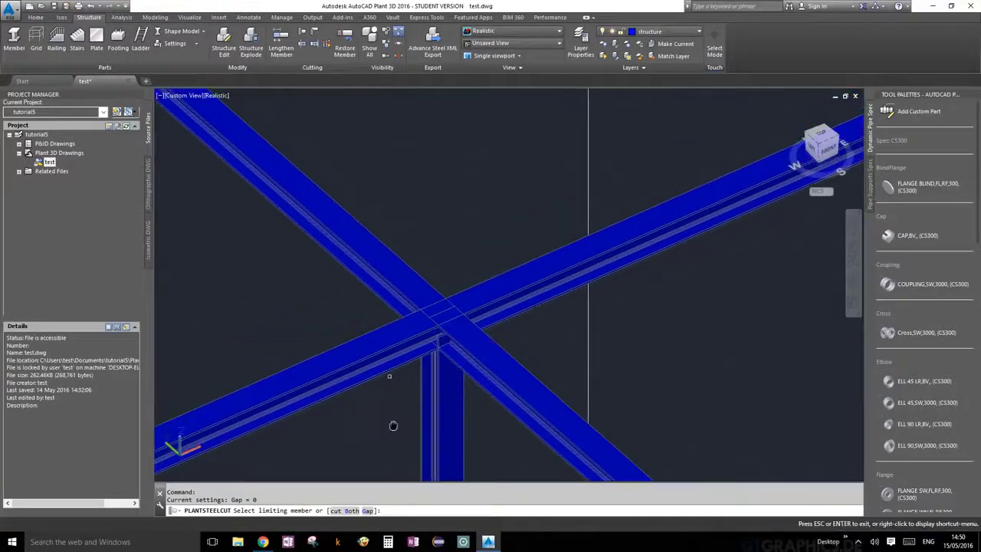
{"action": "middle_click_drag", "start_coordinate": [594, 360], "coordinate": [566, 292]}
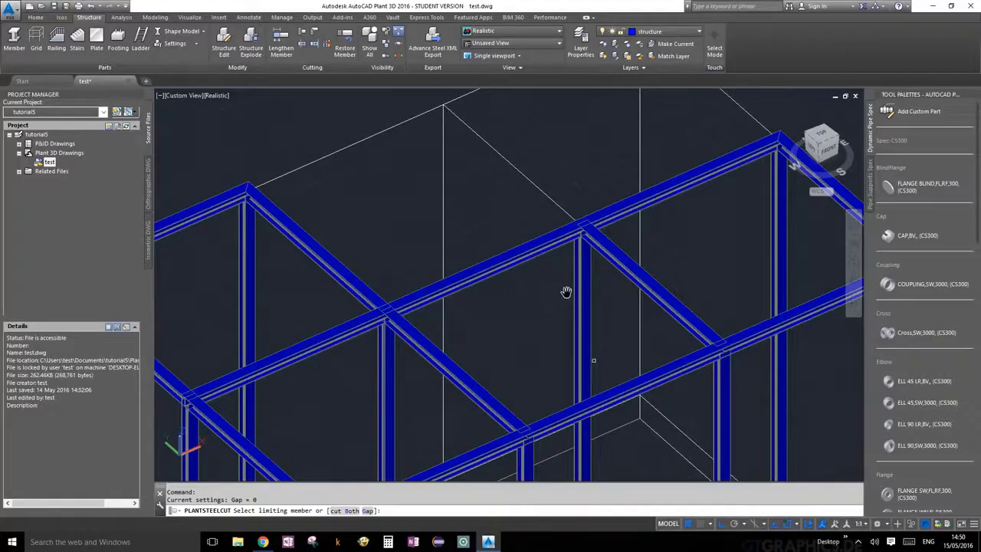
{"action": "scroll", "coordinate": [460, 323], "scroll_direction": "up", "scroll_amount": 2}
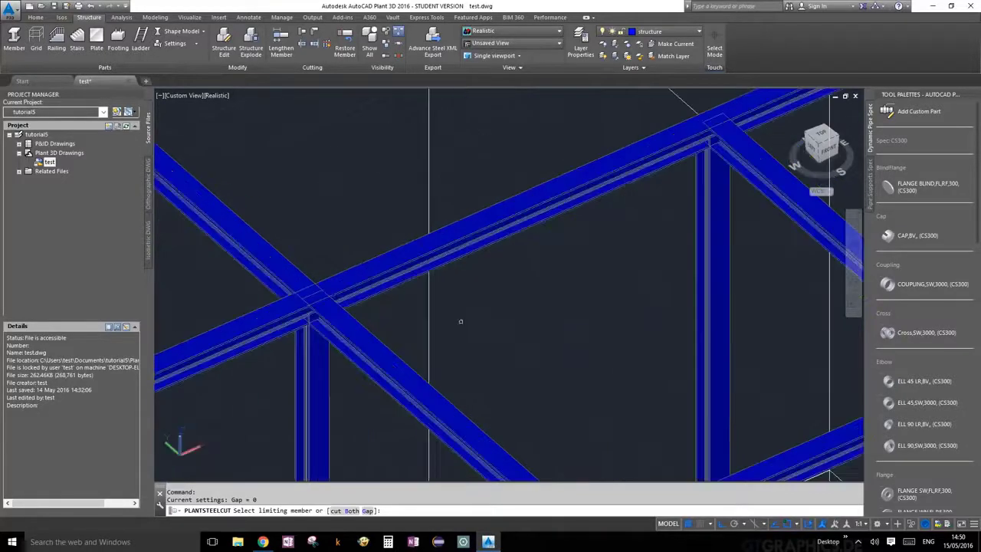
{"action": "scroll", "coordinate": [467, 309], "scroll_direction": "down", "scroll_amount": 1}
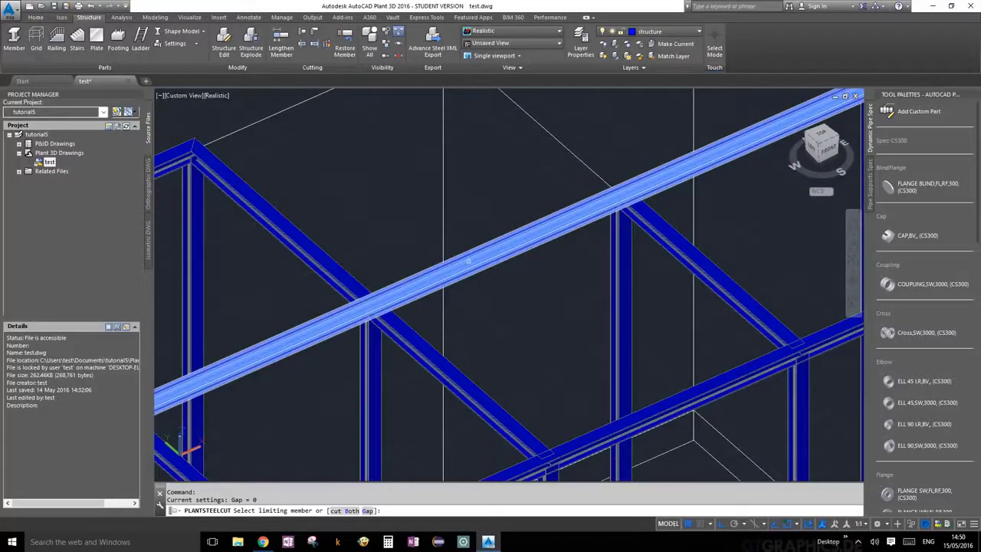
{"action": "left_click", "coordinate": [469, 262]}
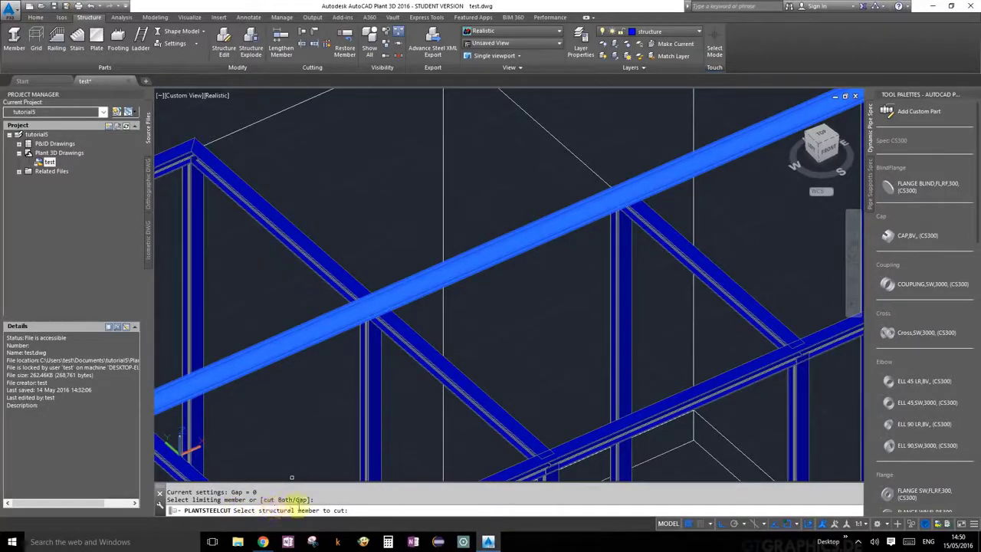
{"action": "scroll", "coordinate": [385, 325], "scroll_direction": "up", "scroll_amount": 2}
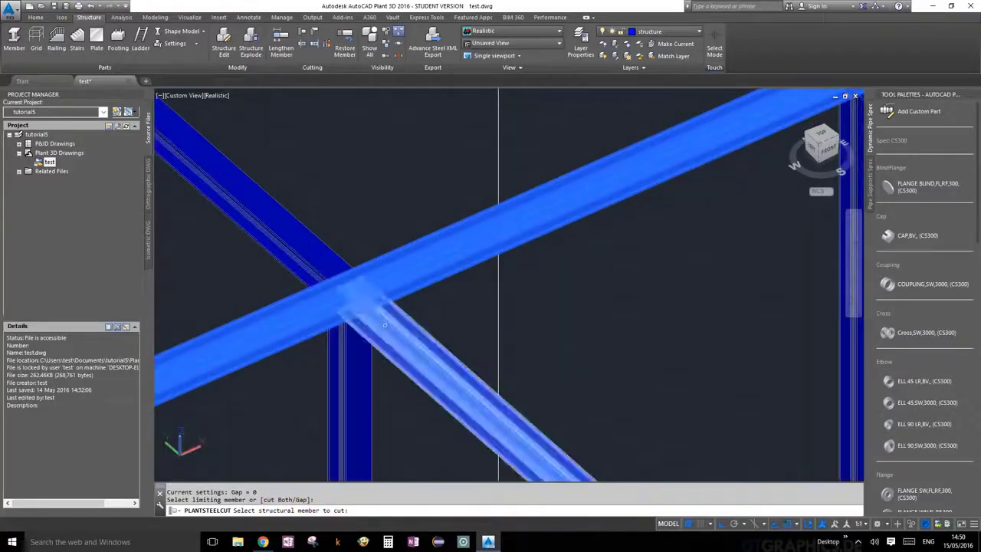
{"action": "left_click", "coordinate": [385, 325]}
{"action": "scroll", "coordinate": [613, 298], "scroll_direction": "down", "scroll_amount": 3}
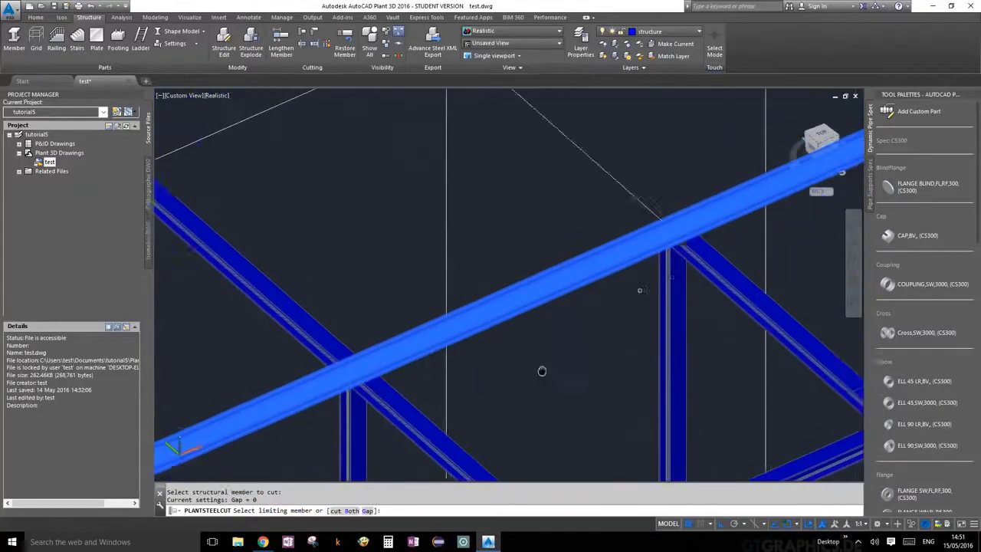
Try to cut the north cross beam at the inner crossing, with the neighbouring cross beam to the east as limiting member
{"action": "left_click", "coordinate": [632, 316]}
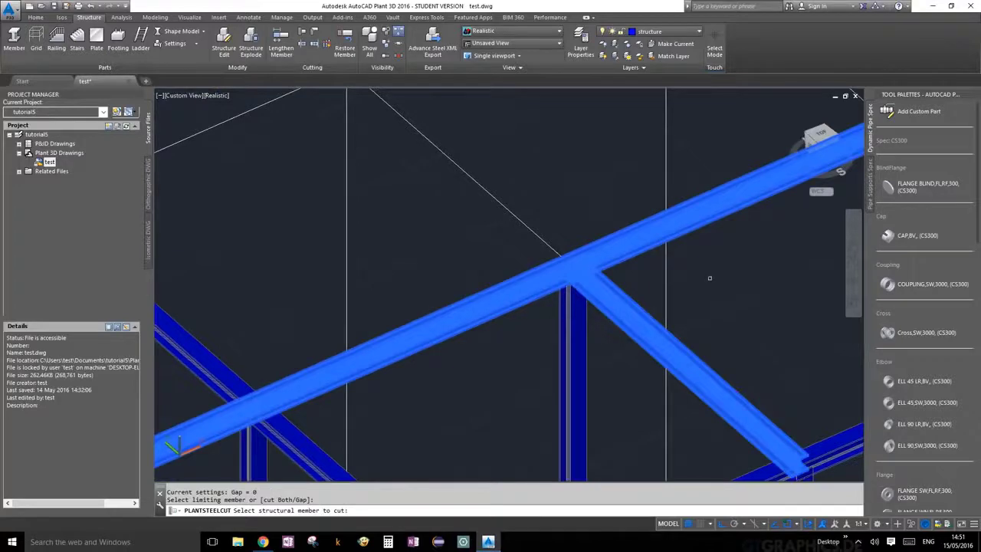
{"action": "scroll", "coordinate": [473, 392], "scroll_direction": "down", "scroll_amount": 3}
{"action": "scroll", "coordinate": [627, 309], "scroll_direction": "up", "scroll_amount": 3}
{"action": "scroll", "coordinate": [435, 363], "scroll_direction": "down", "scroll_amount": 5}
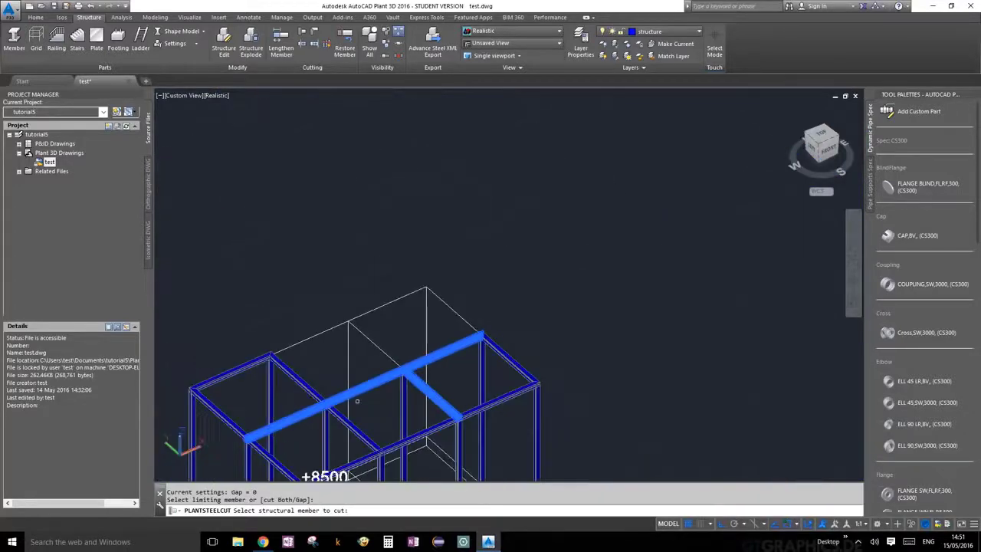
{"action": "scroll", "coordinate": [433, 313], "scroll_direction": "up", "scroll_amount": 6}
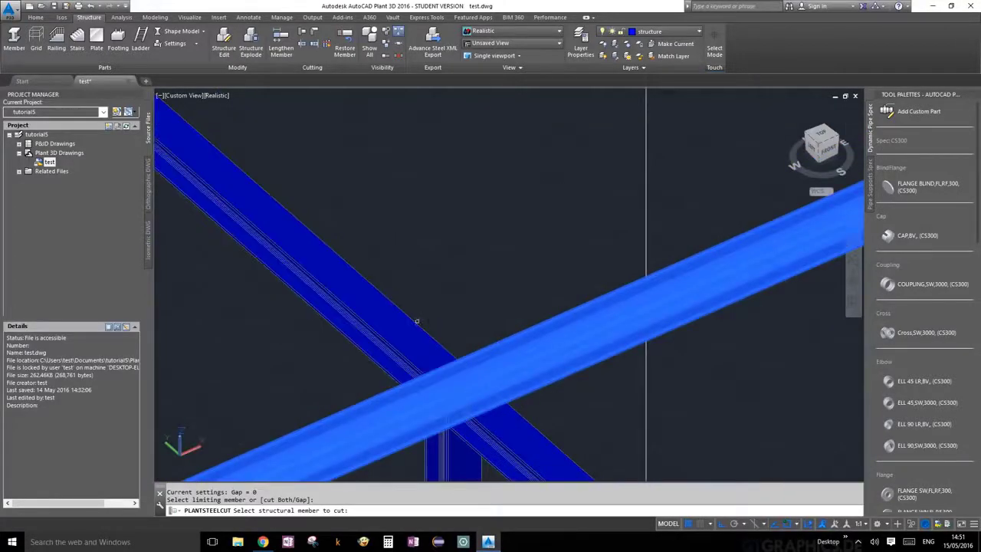
{"action": "left_click", "coordinate": [417, 322]}
{"action": "scroll", "coordinate": [416, 329], "scroll_direction": "down", "scroll_amount": 1}
{"action": "left_click", "coordinate": [414, 343]}
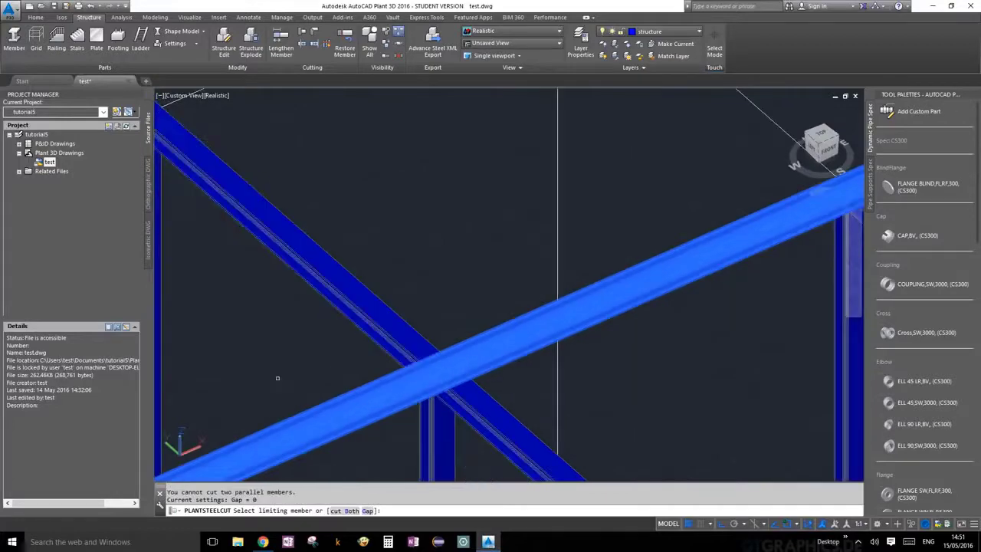
Try to cut the south part of the west edge beam against its north part, and leave the cut command
{"action": "scroll", "coordinate": [307, 366], "scroll_direction": "down", "scroll_amount": 3}
{"action": "scroll", "coordinate": [475, 329], "scroll_direction": "up", "scroll_amount": 4}
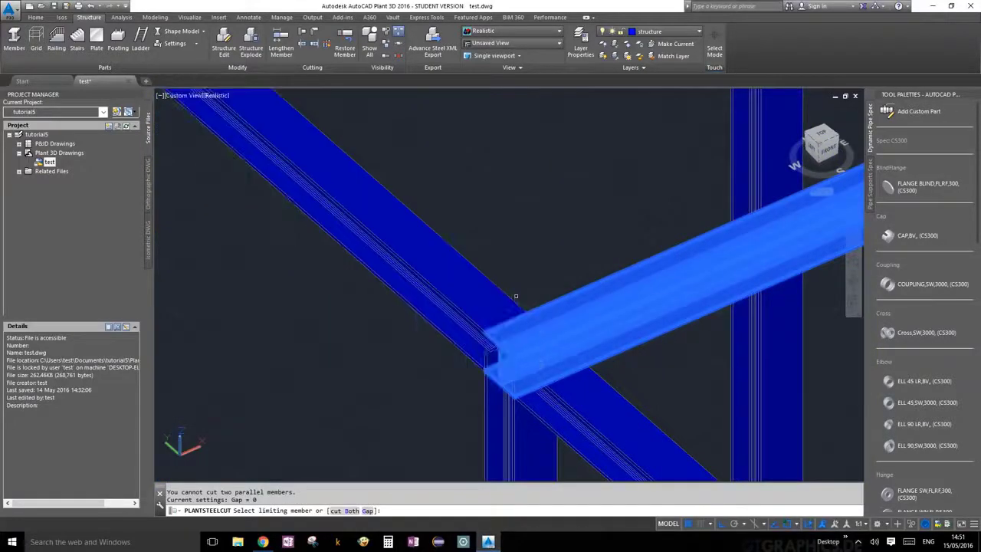
{"action": "left_click", "coordinate": [513, 298]}
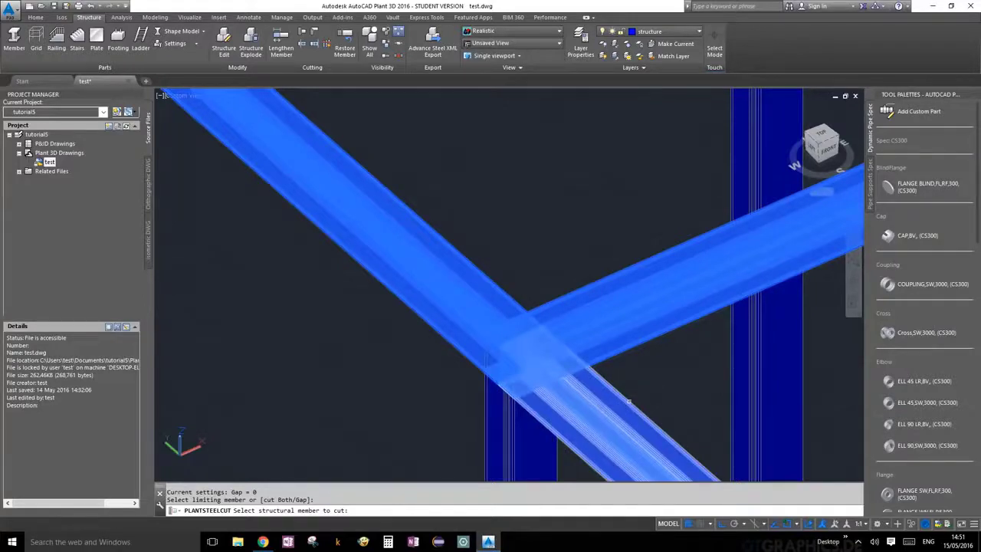
{"action": "left_click", "coordinate": [644, 403]}
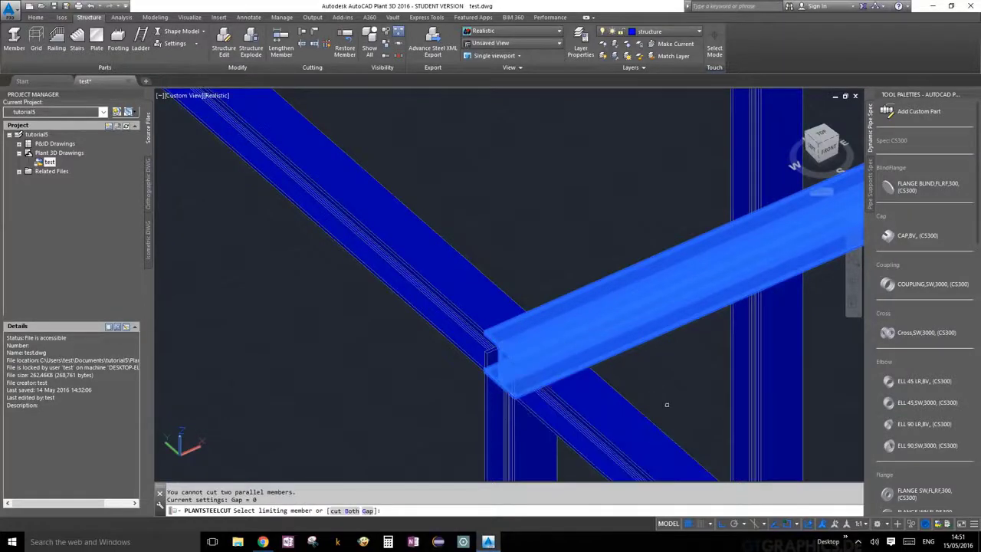
{"action": "key", "text": "Escape"}
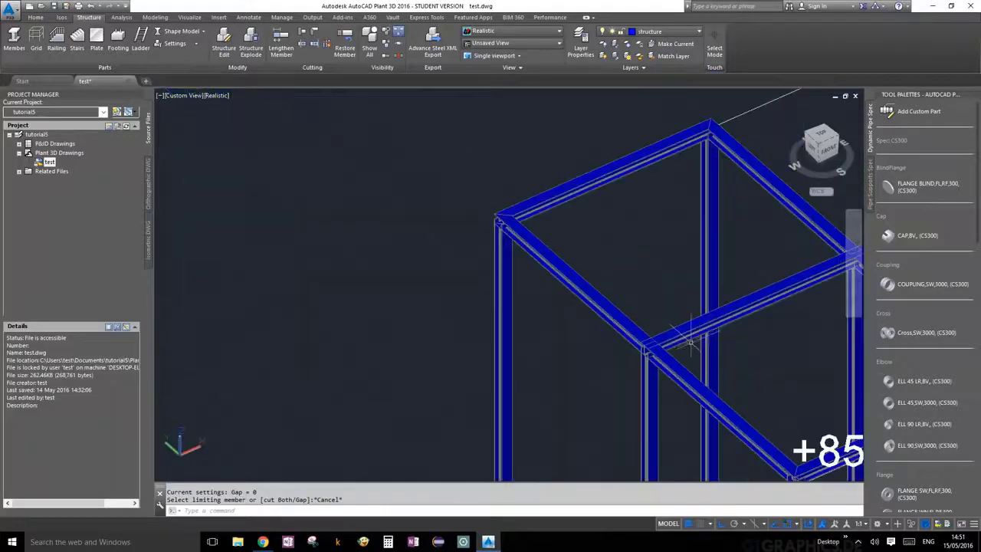
Stretch the joint end of the west edge's south beam back to the south flange edge of the long beam
{"action": "scroll", "coordinate": [471, 313], "scroll_direction": "down", "scroll_amount": 3}
{"action": "scroll", "coordinate": [471, 313], "scroll_direction": "up", "scroll_amount": 8}
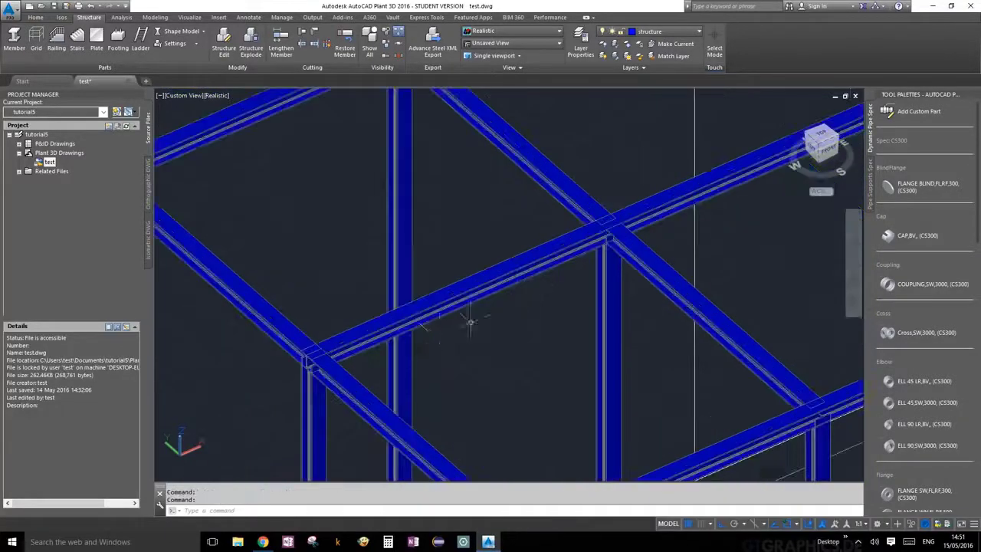
{"action": "scroll", "coordinate": [392, 370], "scroll_direction": "down", "scroll_amount": 3}
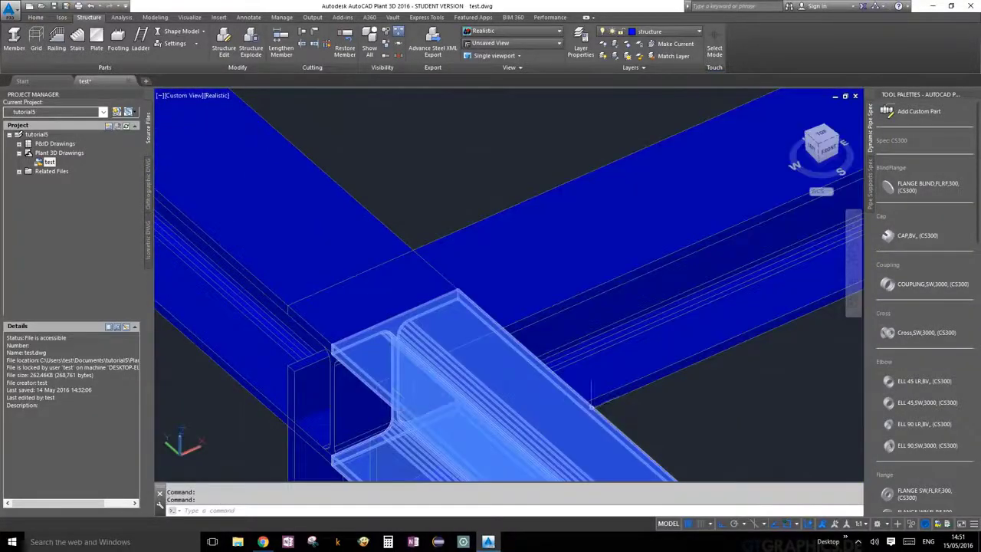
{"action": "scroll", "coordinate": [605, 394], "scroll_direction": "up", "scroll_amount": 1}
{"action": "scroll", "coordinate": [618, 406], "scroll_direction": "down", "scroll_amount": 1}
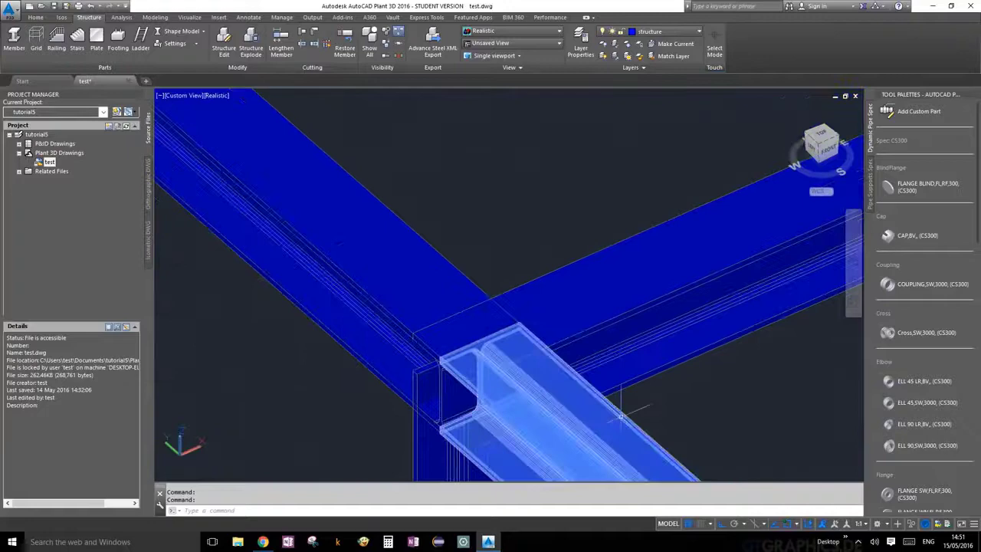
{"action": "scroll", "coordinate": [463, 361], "scroll_direction": "up", "scroll_amount": 2}
{"action": "left_click", "coordinate": [479, 369]}
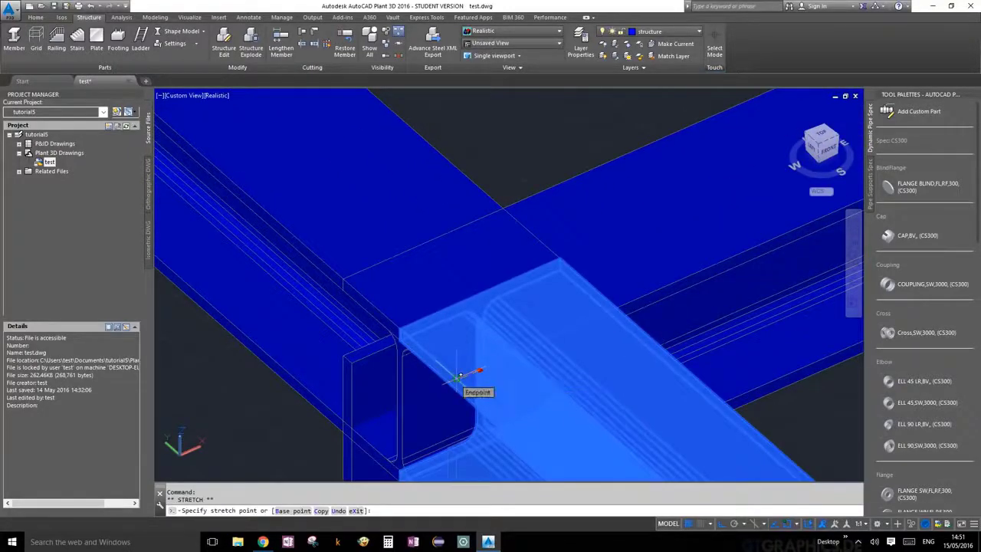
{"action": "left_click", "coordinate": [460, 377]}
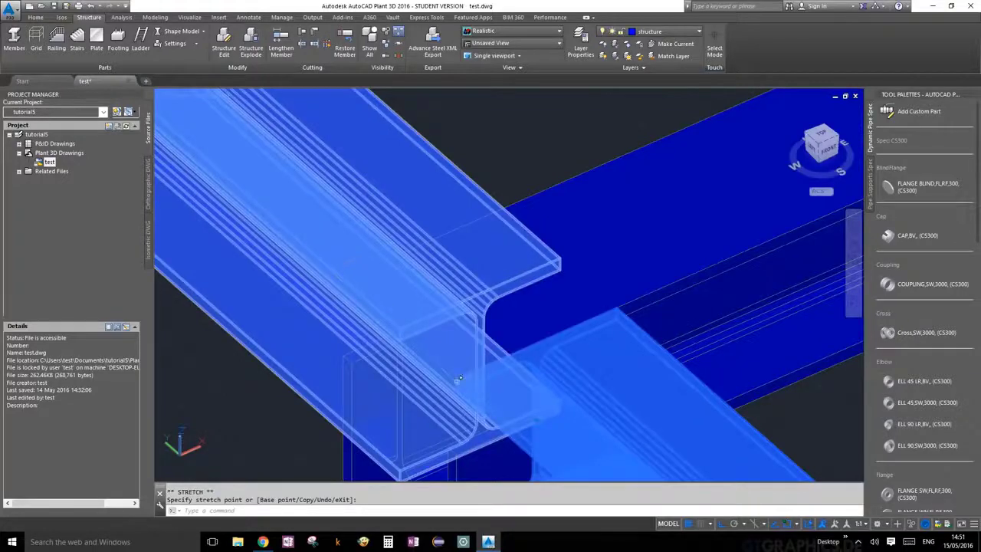
{"action": "key", "text": "Escape"}
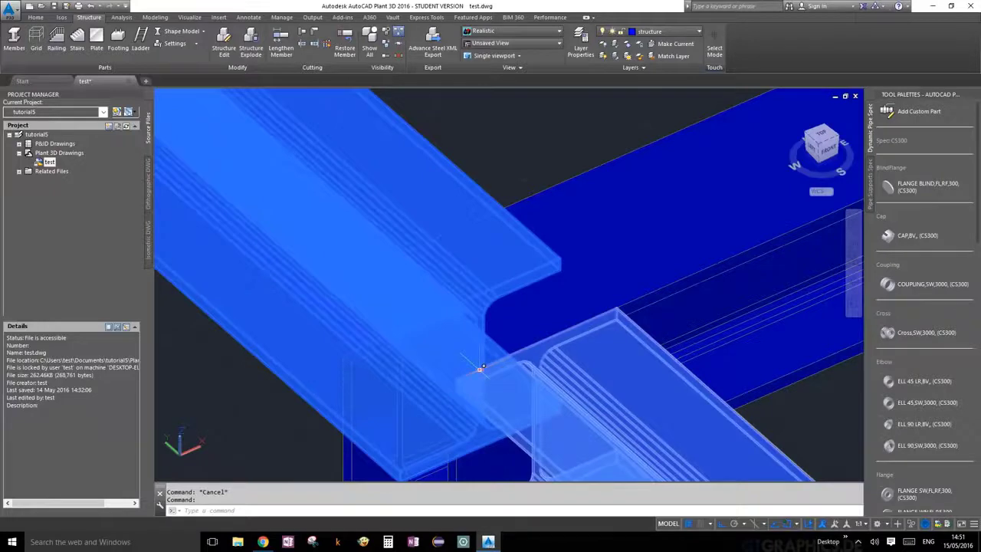
Stretch the joint end of the west edge's north beam back to the north flange edge of the long beam
{"action": "left_click", "coordinate": [480, 369]}
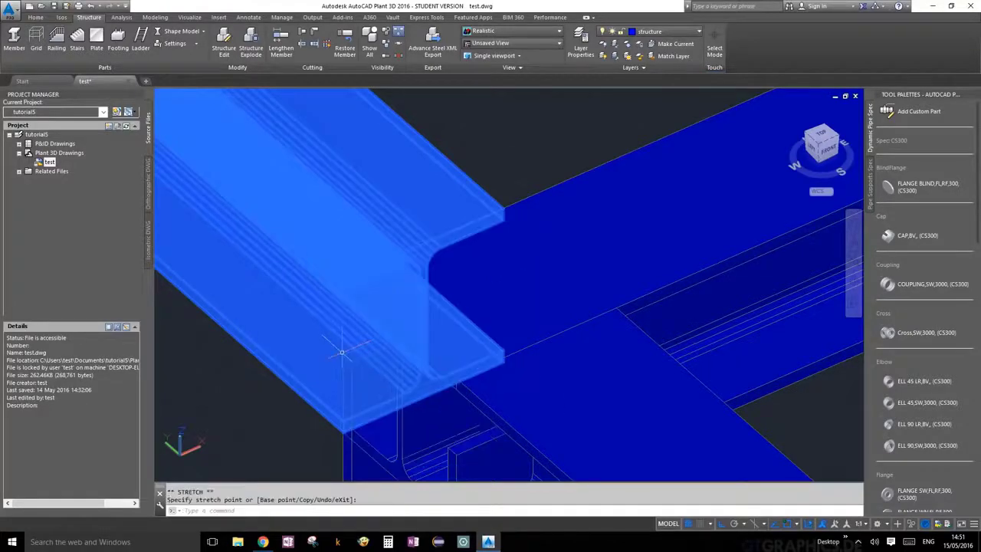
{"action": "key", "text": "Escape"}
{"action": "scroll", "coordinate": [637, 249], "scroll_direction": "down", "scroll_amount": 5}
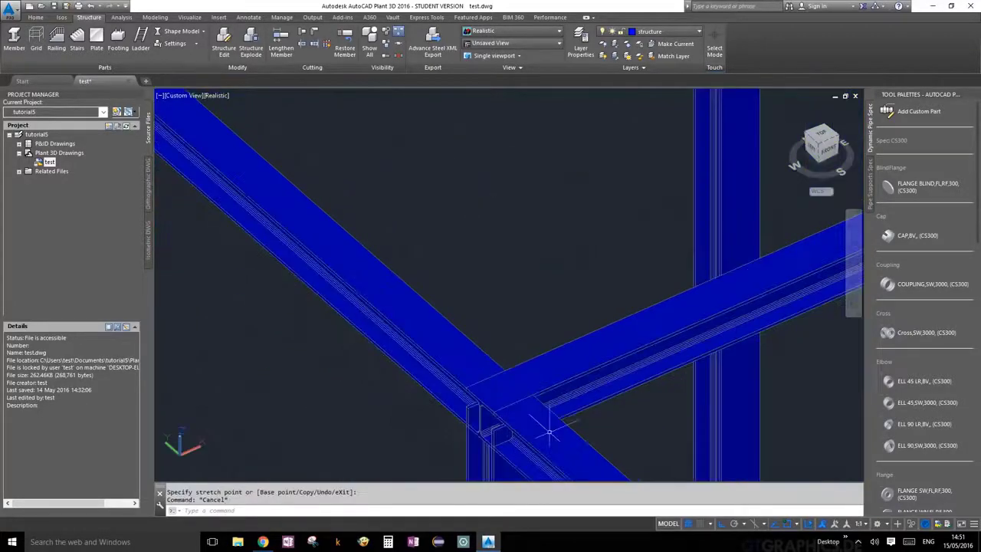
Cut the north cross beam at the inner crossing against the long through beam, and leave the cut command
{"action": "scroll", "coordinate": [637, 249], "scroll_direction": "down", "scroll_amount": 5}
{"action": "scroll", "coordinate": [361, 361], "scroll_direction": "down", "scroll_amount": 3}
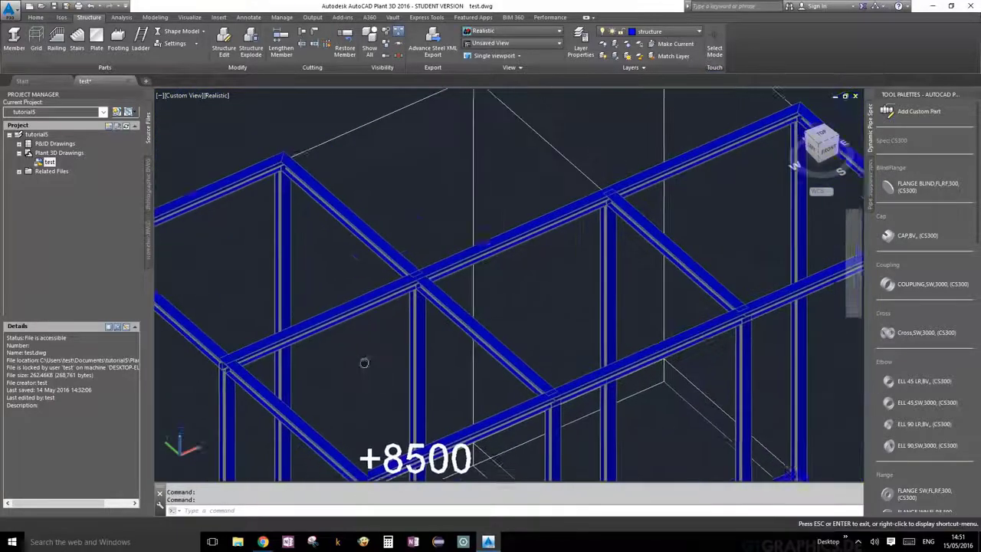
{"action": "scroll", "coordinate": [380, 266], "scroll_direction": "up", "scroll_amount": 6}
{"action": "scroll", "coordinate": [381, 266], "scroll_direction": "up", "scroll_amount": 5}
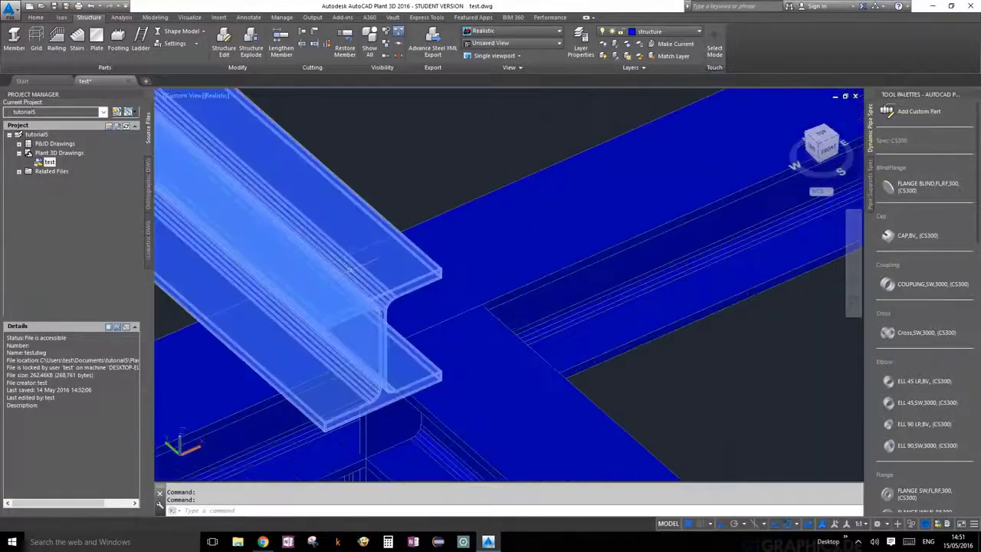
{"action": "scroll", "coordinate": [403, 274], "scroll_direction": "down", "scroll_amount": 4}
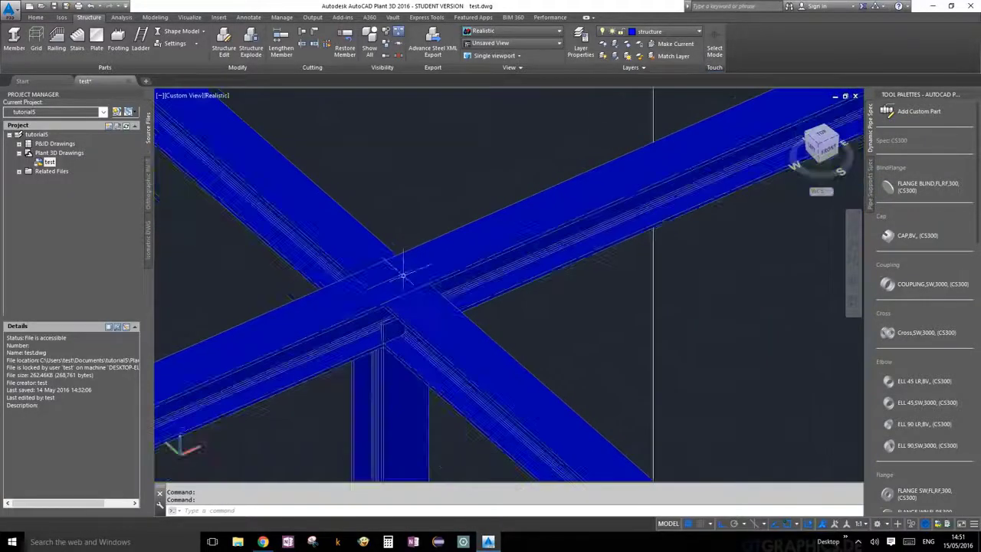
{"action": "left_click", "coordinate": [304, 32]}
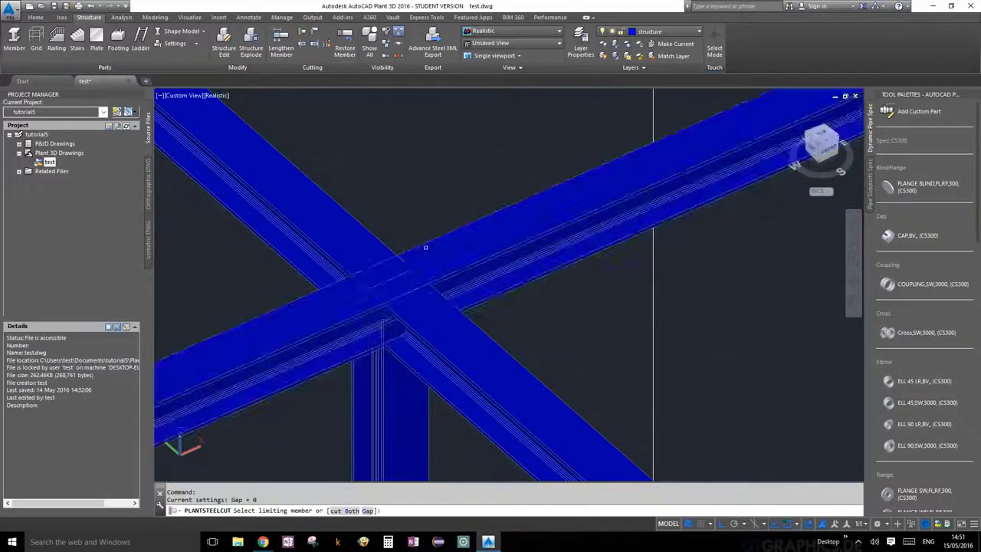
{"action": "left_click", "coordinate": [423, 248]}
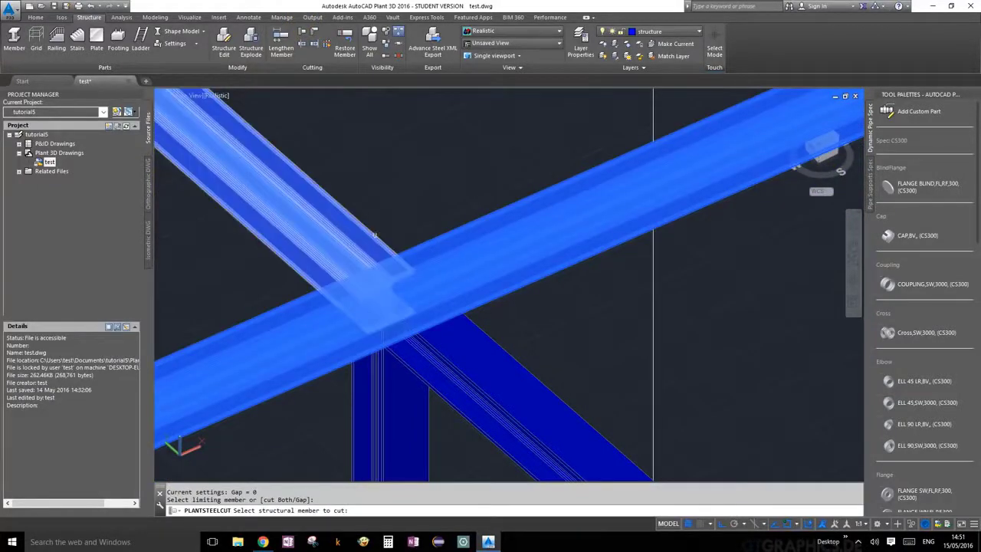
{"action": "left_click", "coordinate": [378, 232]}
{"action": "scroll", "coordinate": [536, 272], "scroll_direction": "down", "scroll_amount": 3}
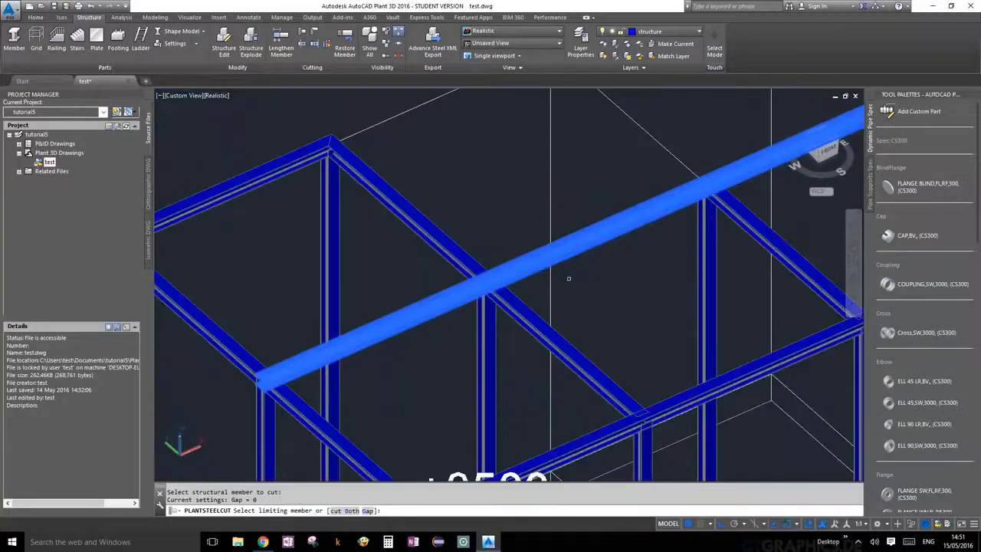
{"action": "key", "text": "Escape"}
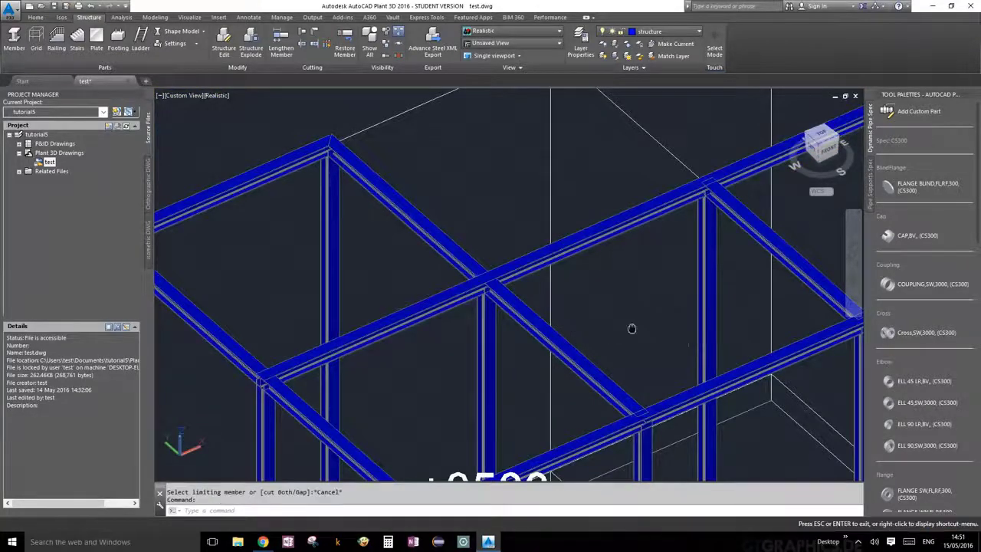
Cut the south end of the grid B cross beam on the +8500 level against the south edge beam
{"action": "scroll", "coordinate": [631, 328], "scroll_direction": "up", "scroll_amount": 3}
{"action": "scroll", "coordinate": [464, 230], "scroll_direction": "down", "scroll_amount": 2}
{"action": "middle_click_drag", "start_coordinate": [460, 230], "coordinate": [585, 300]}
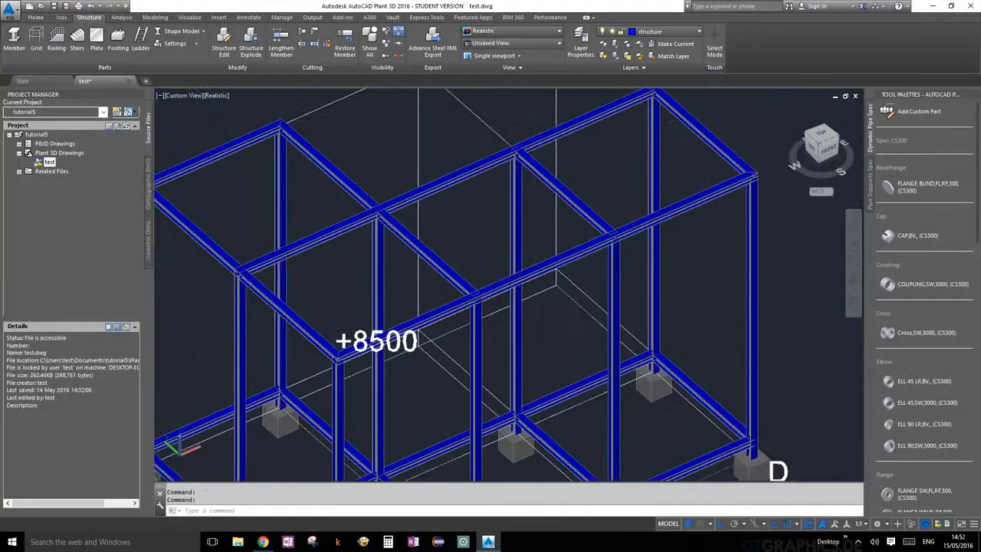
{"action": "left_click", "coordinate": [302, 35]}
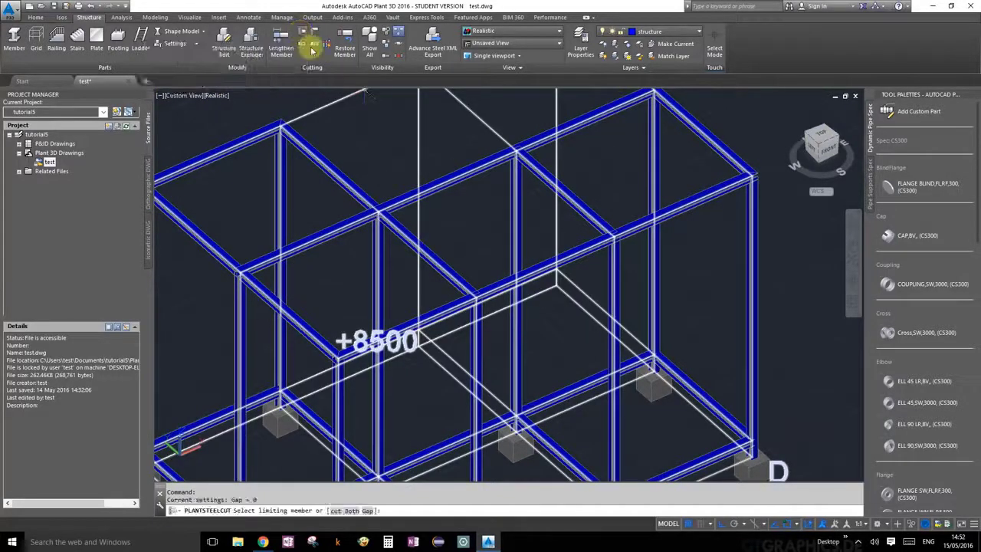
{"action": "scroll", "coordinate": [493, 282], "scroll_direction": "up", "scroll_amount": 4}
{"action": "left_click", "coordinate": [488, 272]}
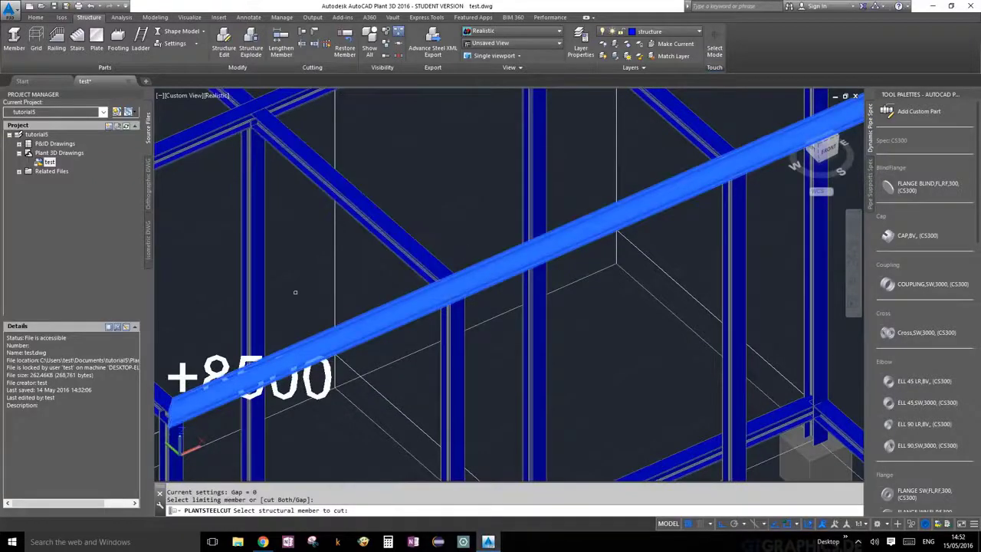
{"action": "middle_click_drag", "start_coordinate": [296, 291], "coordinate": [430, 193]}
{"action": "middle_click_drag", "start_coordinate": [495, 195], "coordinate": [396, 310]}
{"action": "scroll", "coordinate": [477, 290], "scroll_direction": "up", "scroll_amount": 4}
{"action": "left_click", "coordinate": [477, 290]}
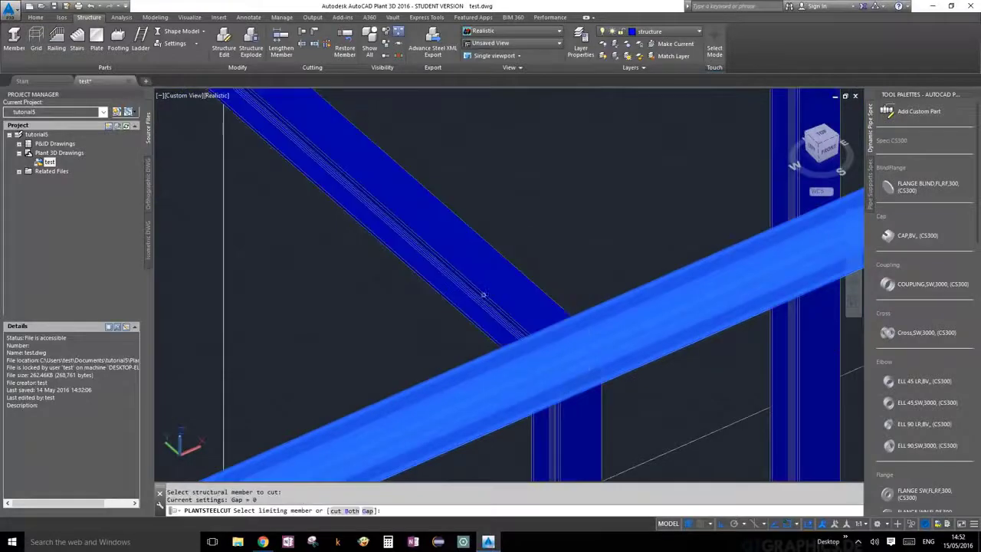
{"action": "scroll", "coordinate": [482, 291], "scroll_direction": "down", "scroll_amount": 4}
{"action": "middle_click_drag", "start_coordinate": [542, 260], "coordinate": [412, 337]}
{"action": "scroll", "coordinate": [412, 337], "scroll_direction": "up", "scroll_amount": 1}
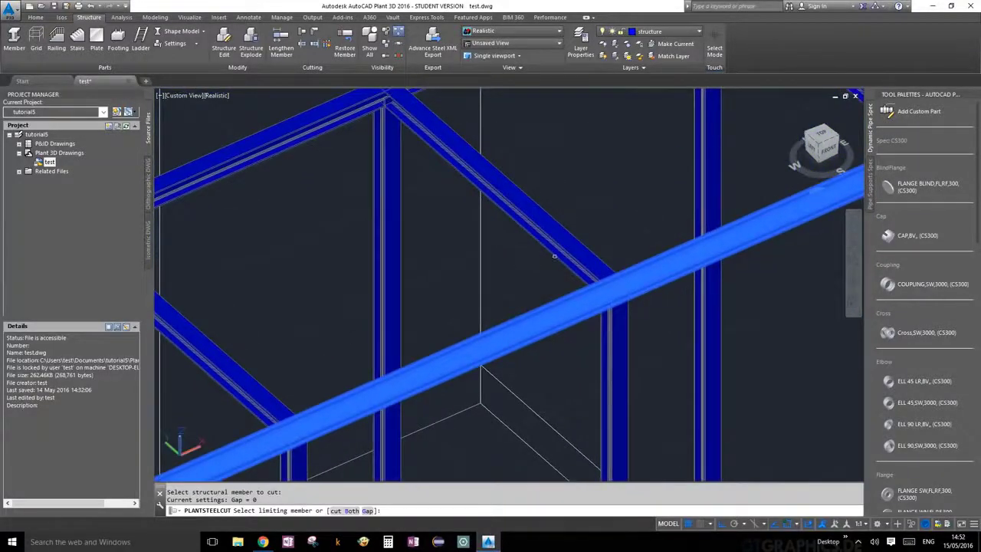
{"action": "left_click", "coordinate": [529, 216]}
{"action": "key", "text": "Escape"}
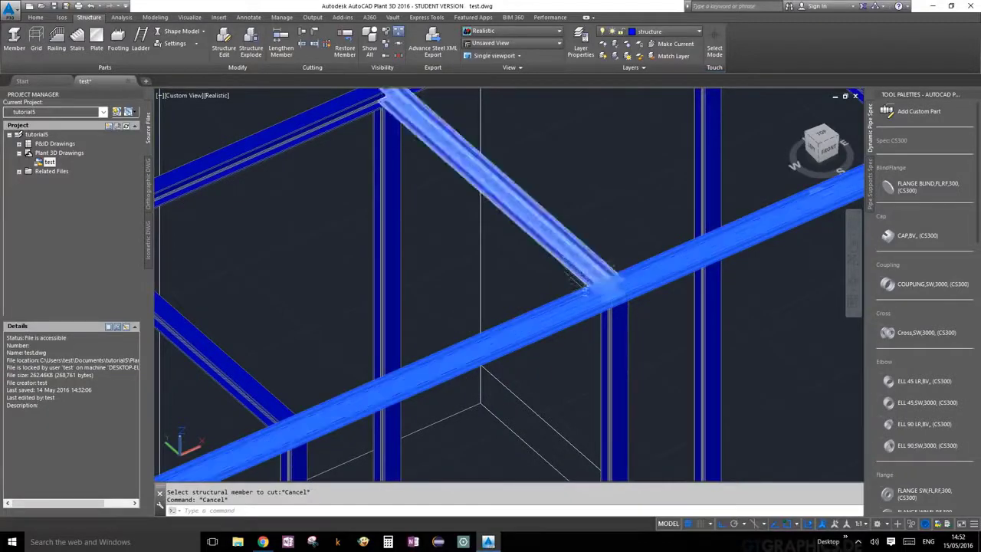
{"action": "scroll", "coordinate": [628, 301], "scroll_direction": "down", "scroll_amount": 5}
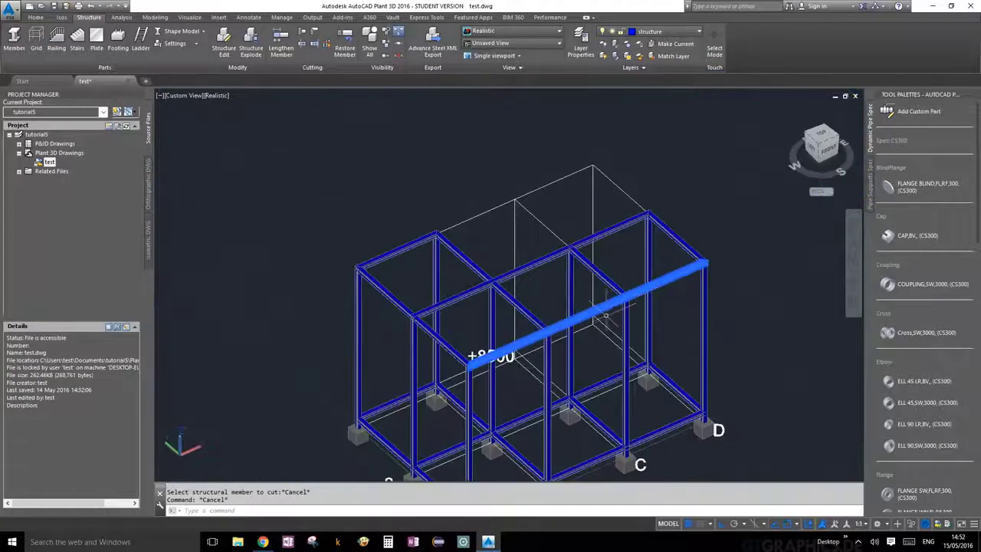
{"action": "scroll", "coordinate": [606, 315], "scroll_direction": "up", "scroll_amount": 2}
{"action": "scroll", "coordinate": [605, 314], "scroll_direction": "up", "scroll_amount": 3}
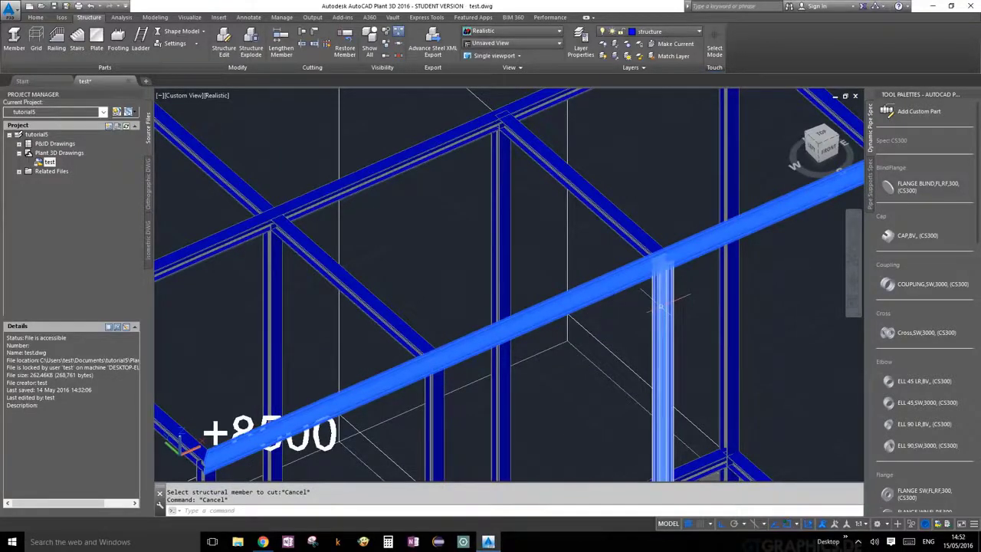
{"action": "mouse_move", "coordinate": [661, 306]}
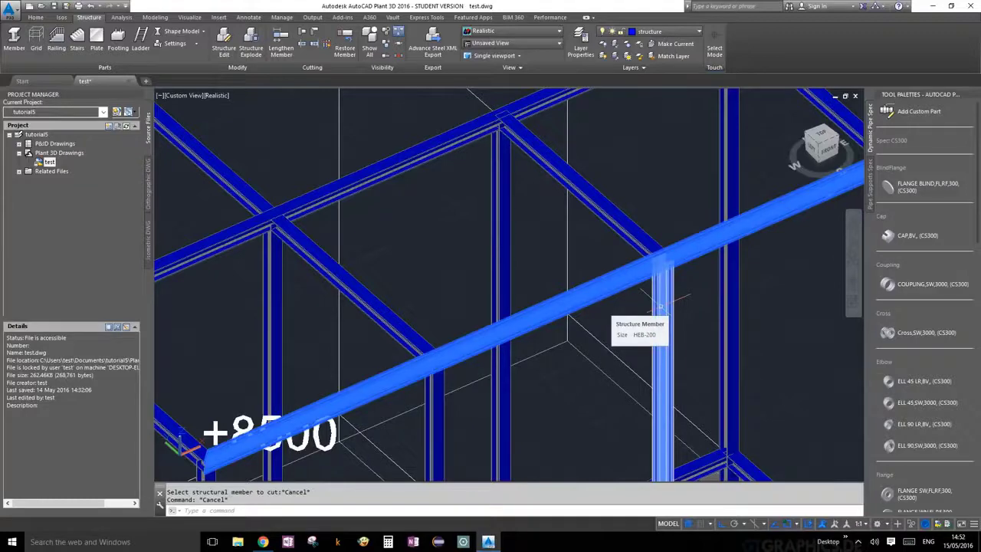
{"action": "key", "text": "Escape"}
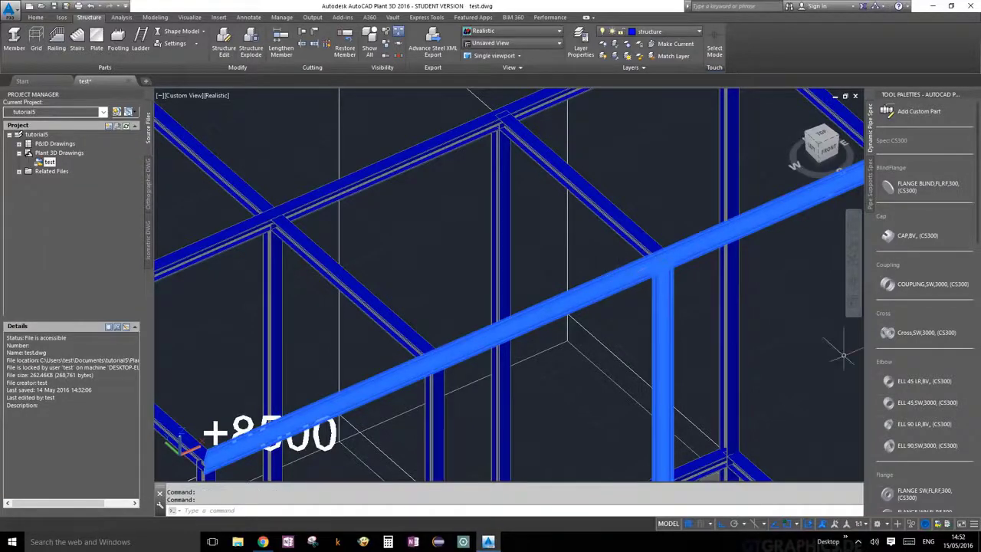
{"action": "key", "text": "Escape"}
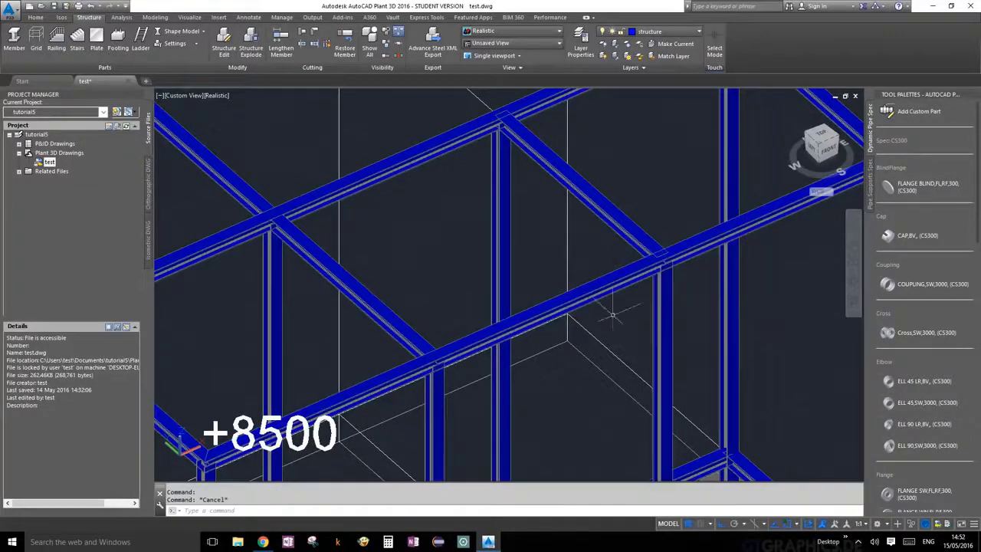
Cut the south end of the grid C cross beam against the south edge beam, and leave the cut command
{"action": "scroll", "coordinate": [609, 414], "scroll_direction": "up", "scroll_amount": 4}
{"action": "scroll", "coordinate": [509, 285], "scroll_direction": "down", "scroll_amount": 2}
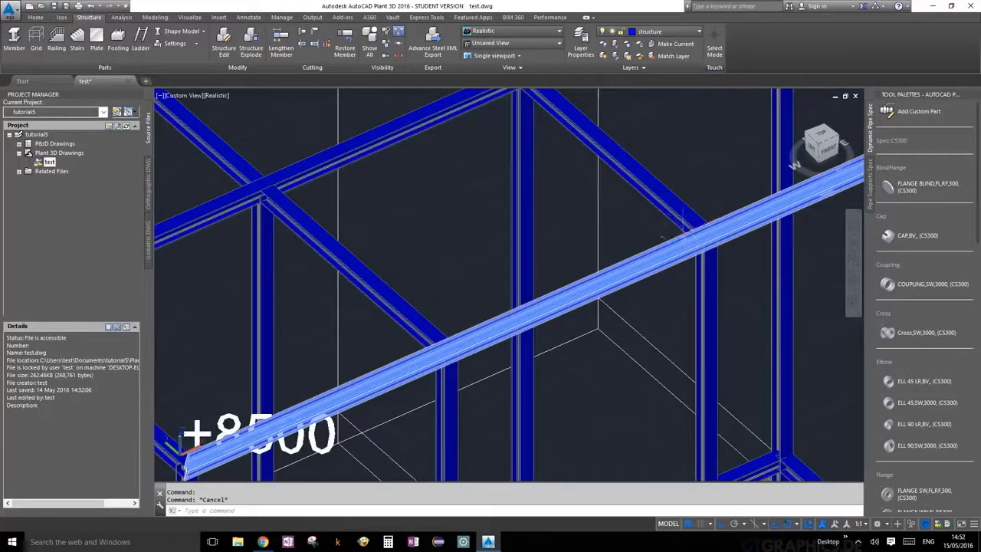
{"action": "left_click", "coordinate": [301, 31]}
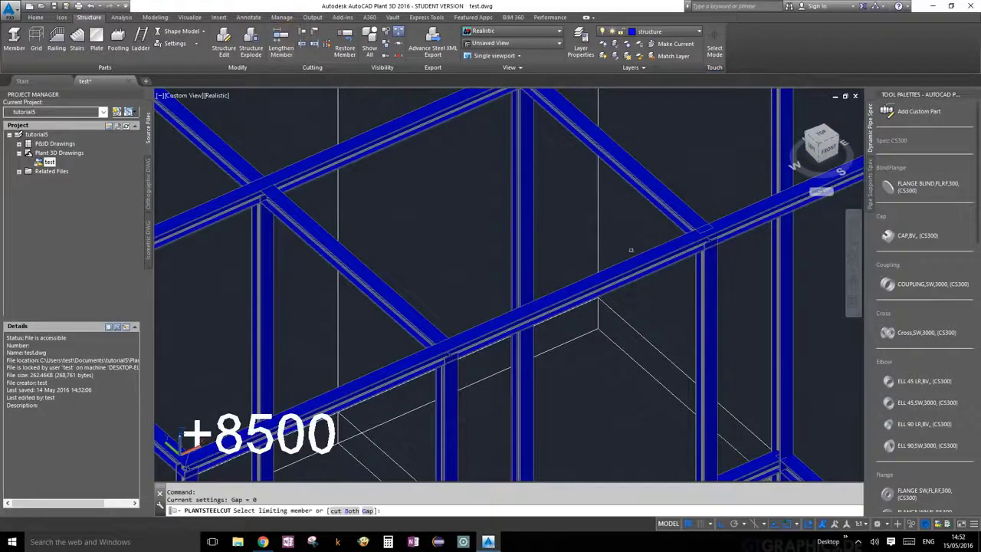
{"action": "scroll", "coordinate": [631, 250], "scroll_direction": "up", "scroll_amount": 2}
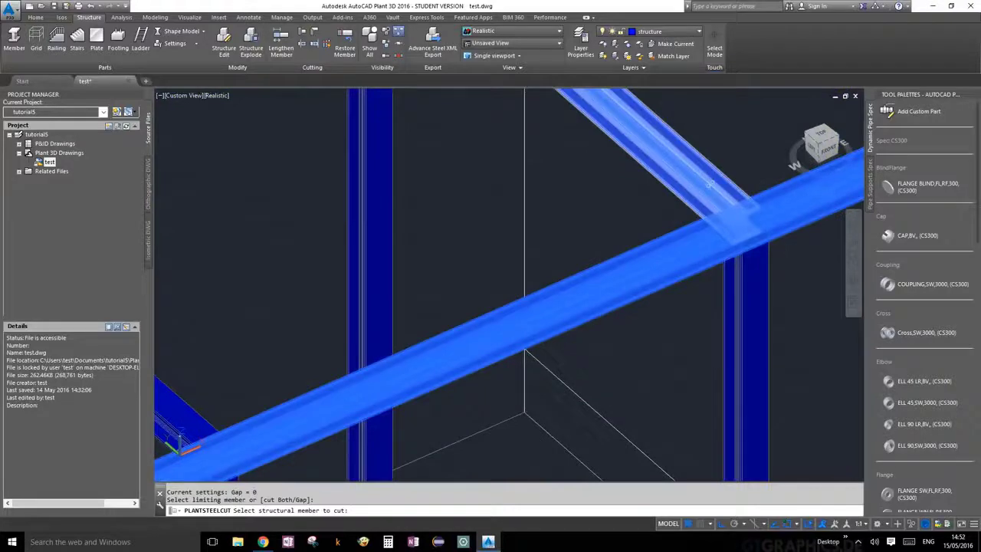
{"action": "left_click", "coordinate": [709, 185]}
{"action": "scroll", "coordinate": [713, 296], "scroll_direction": "down", "scroll_amount": 2}
{"action": "key", "text": "Escape"}
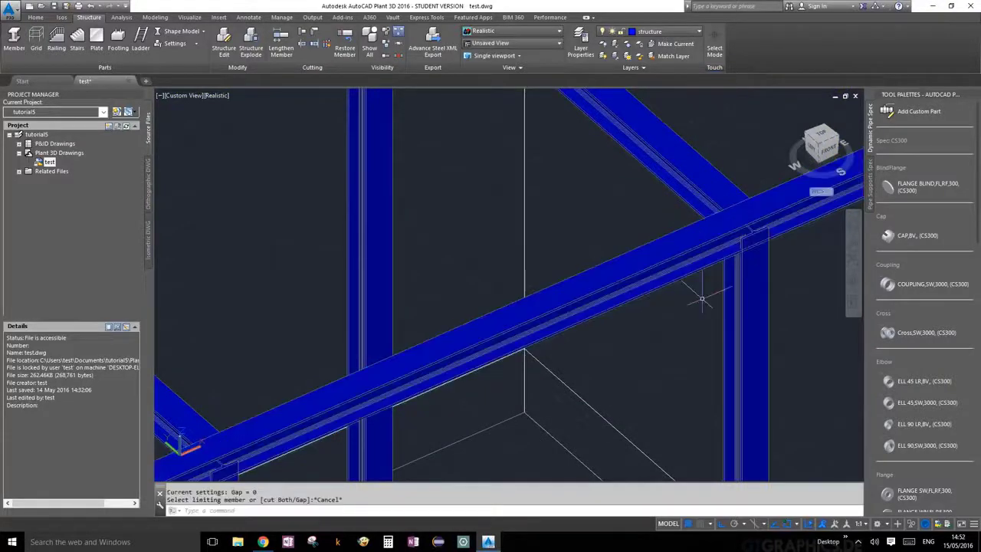
Examine the +8500-level joints, especially how the northwest corner column meets the mitered beams
{"action": "scroll", "coordinate": [721, 299], "scroll_direction": "down", "scroll_amount": 3}
{"action": "scroll", "coordinate": [746, 304], "scroll_direction": "up", "scroll_amount": 4}
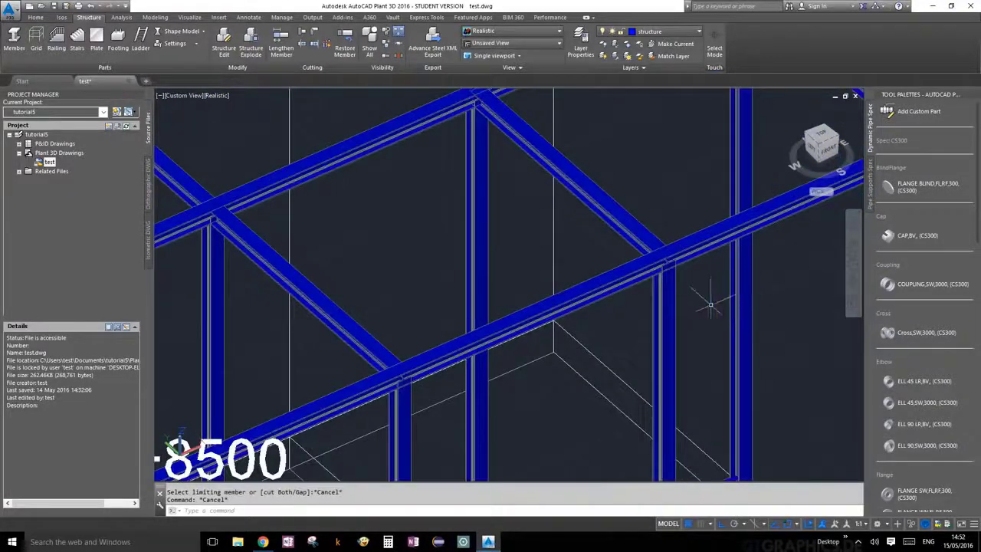
{"action": "scroll", "coordinate": [736, 299], "scroll_direction": "down", "scroll_amount": 5}
{"action": "middle_click_drag", "start_coordinate": [694, 302], "coordinate": [544, 182]}
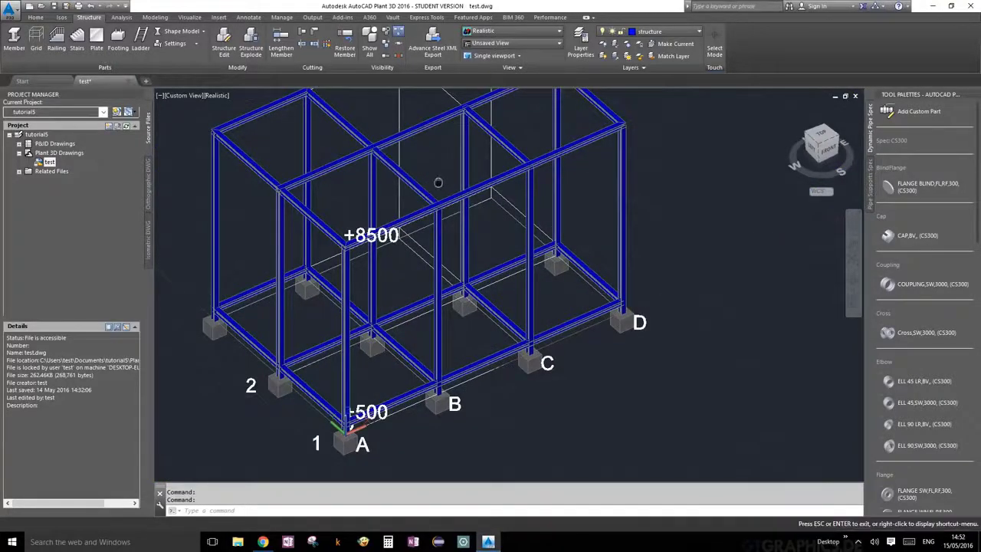
{"action": "middle_click_drag", "start_coordinate": [437, 184], "coordinate": [524, 263]}
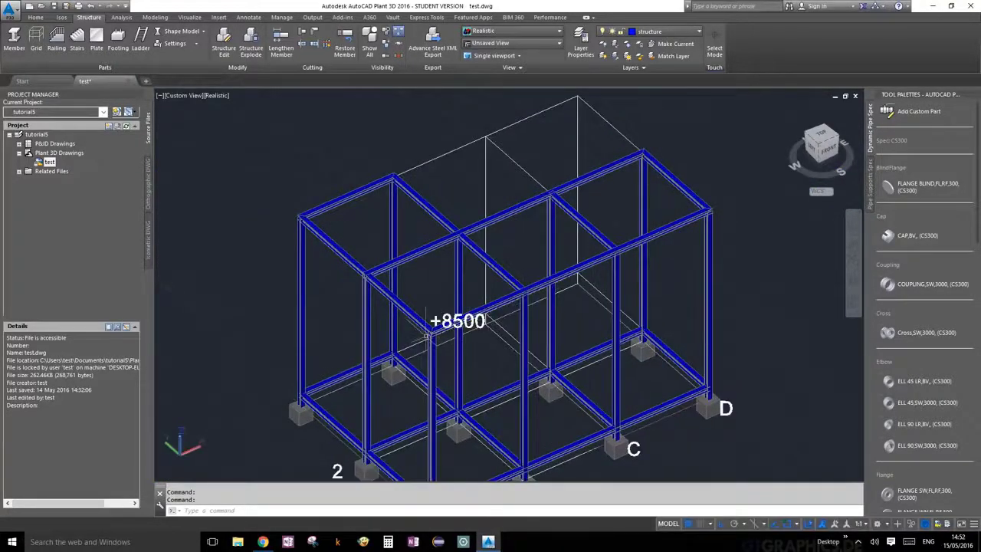
{"action": "scroll", "coordinate": [372, 302], "scroll_direction": "up", "scroll_amount": 8}
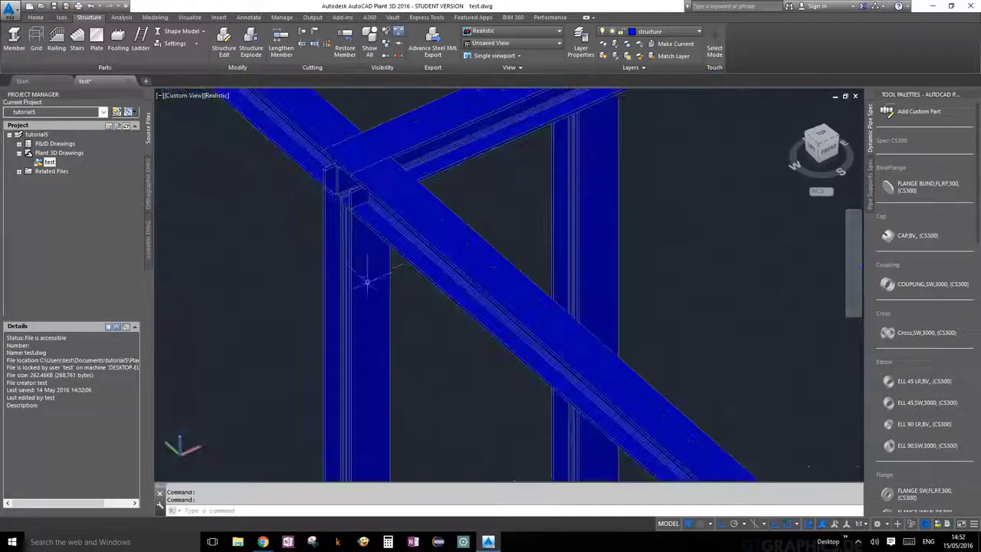
{"action": "middle_click_drag", "start_coordinate": [366, 278], "coordinate": [568, 328]}
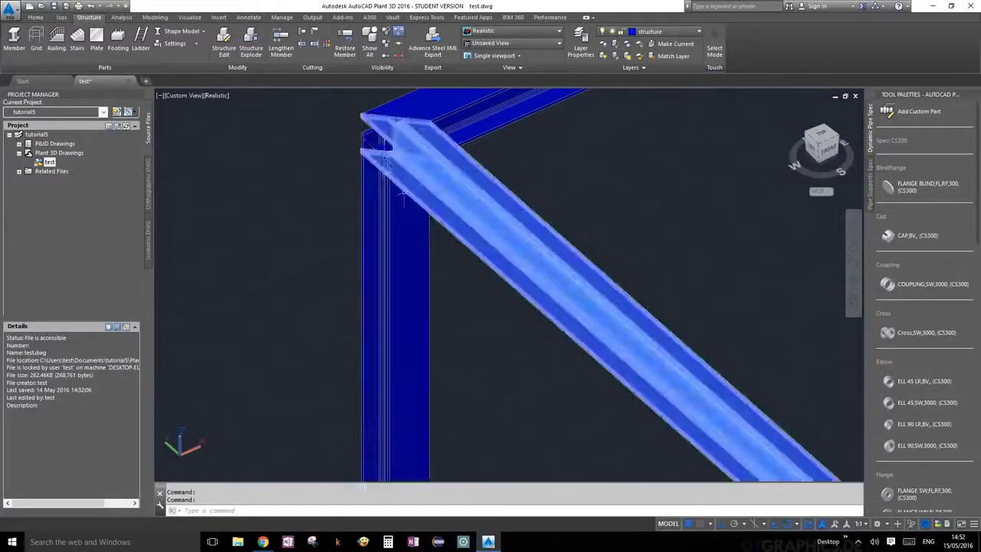
{"action": "scroll", "coordinate": [402, 192], "scroll_direction": "up", "scroll_amount": 2}
{"action": "scroll", "coordinate": [402, 188], "scroll_direction": "down", "scroll_amount": 2}
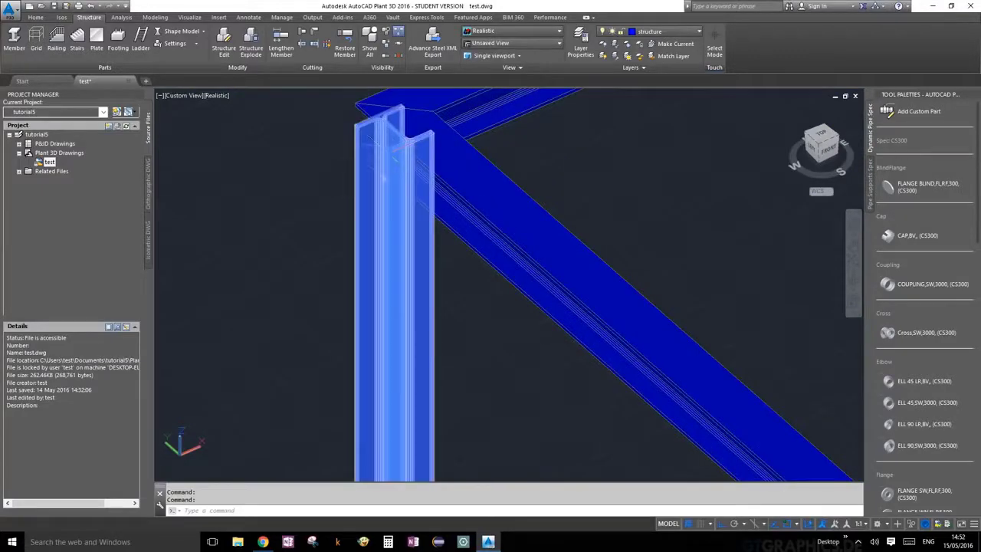
{"action": "scroll", "coordinate": [333, 158], "scroll_direction": "down", "scroll_amount": 2}
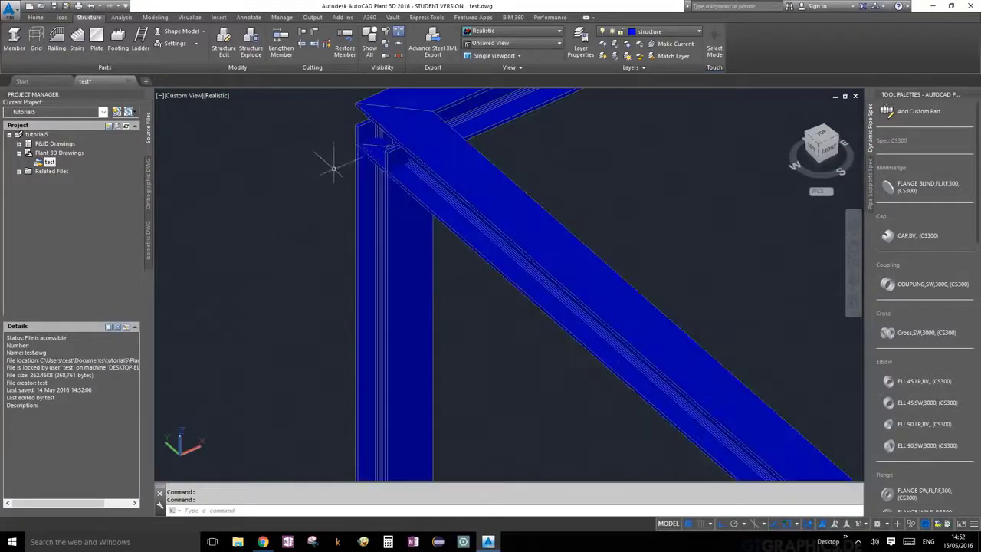
{"action": "scroll", "coordinate": [344, 158], "scroll_direction": "up", "scroll_amount": 4}
{"action": "scroll", "coordinate": [381, 136], "scroll_direction": "down", "scroll_amount": 3}
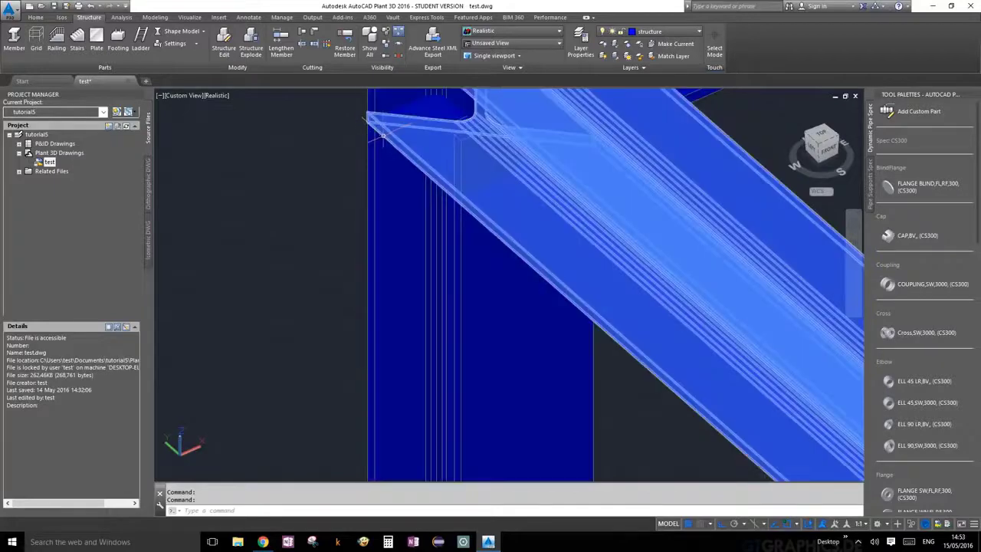
{"action": "scroll", "coordinate": [263, 295], "scroll_direction": "up", "scroll_amount": 2}
{"action": "scroll", "coordinate": [272, 267], "scroll_direction": "down", "scroll_amount": 5}
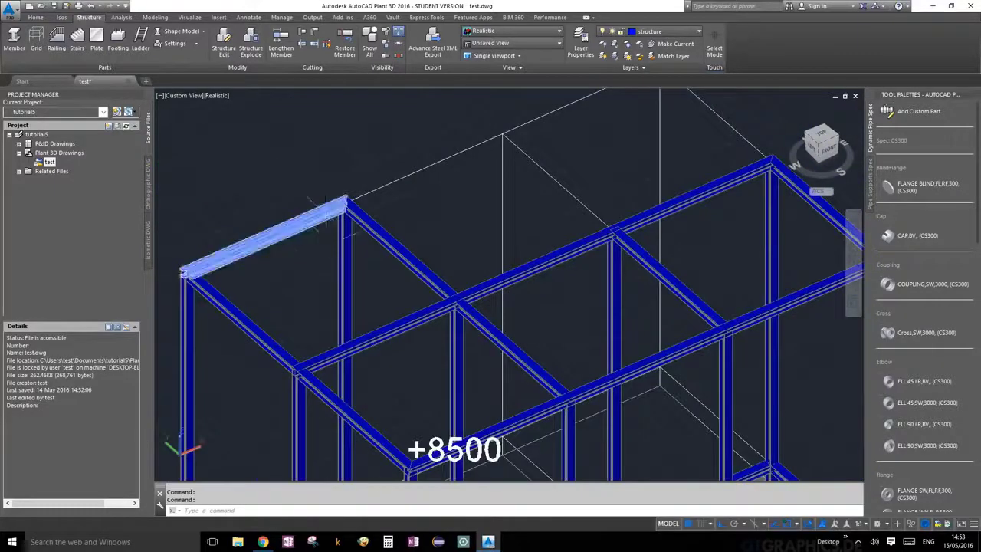
{"action": "scroll", "coordinate": [637, 351], "scroll_direction": "up", "scroll_amount": 3}
Examine the +500-level beam joints around the column at grid B2
{"action": "scroll", "coordinate": [637, 352], "scroll_direction": "down", "scroll_amount": 4}
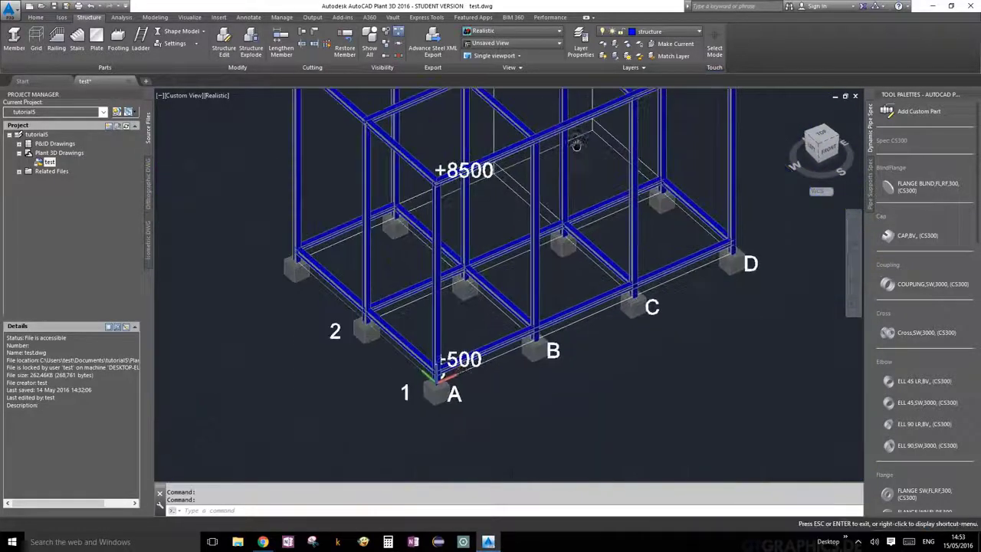
{"action": "scroll", "coordinate": [470, 300], "scroll_direction": "up", "scroll_amount": 4}
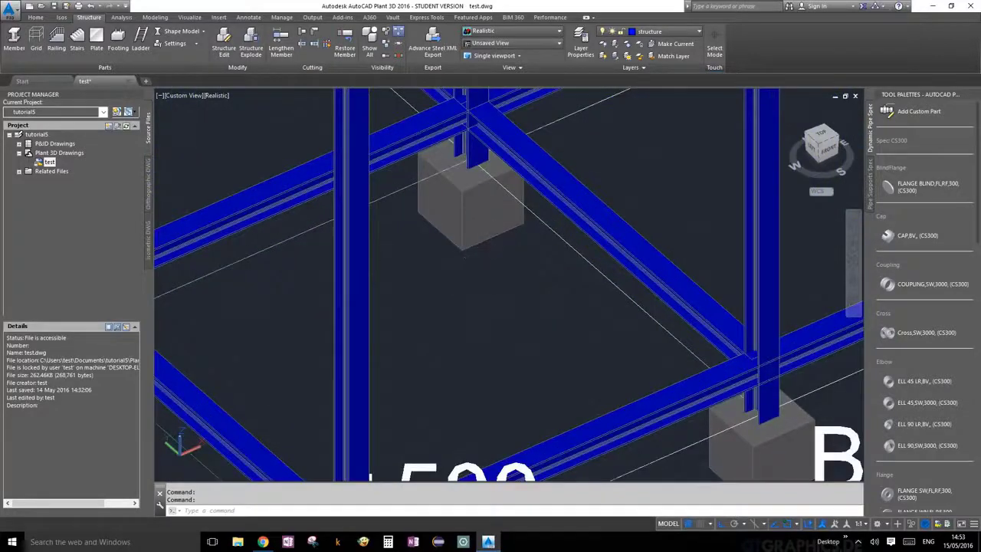
{"action": "scroll", "coordinate": [506, 265], "scroll_direction": "up", "scroll_amount": 5}
{"action": "scroll", "coordinate": [506, 265], "scroll_direction": "down", "scroll_amount": 3}
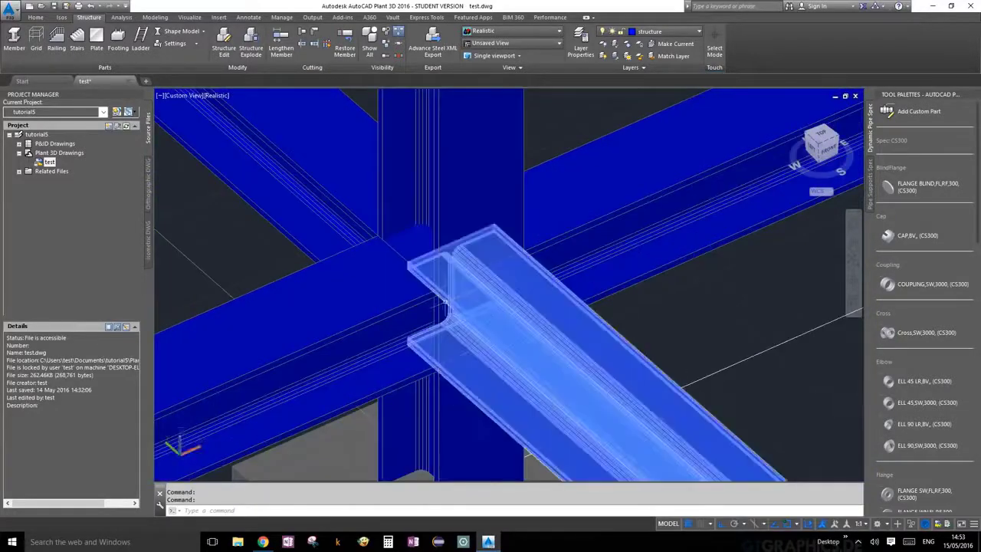
{"action": "scroll", "coordinate": [559, 322], "scroll_direction": "up", "scroll_amount": 4}
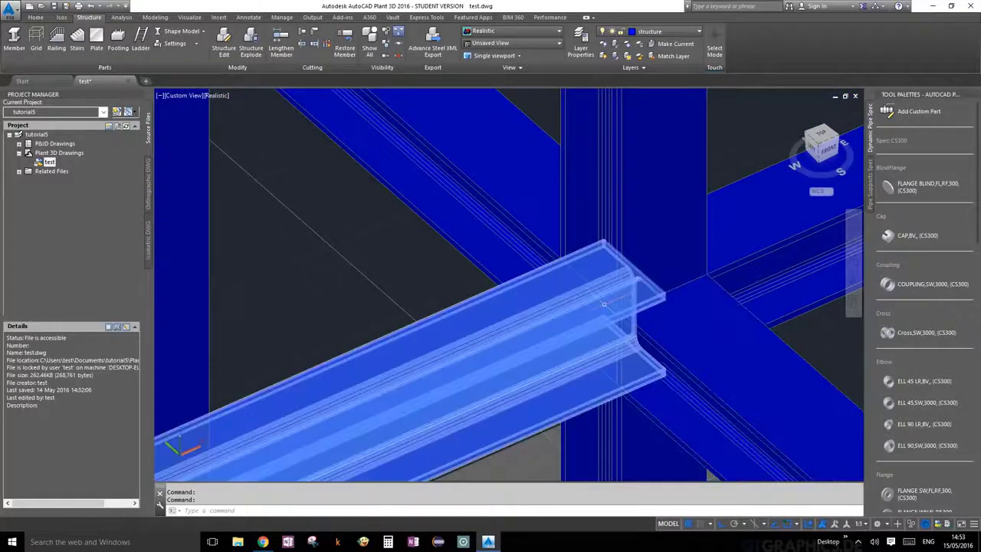
Examine how the +500-level edge beams meet the northwest corner column
{"action": "scroll", "coordinate": [672, 347], "scroll_direction": "down", "scroll_amount": 5}
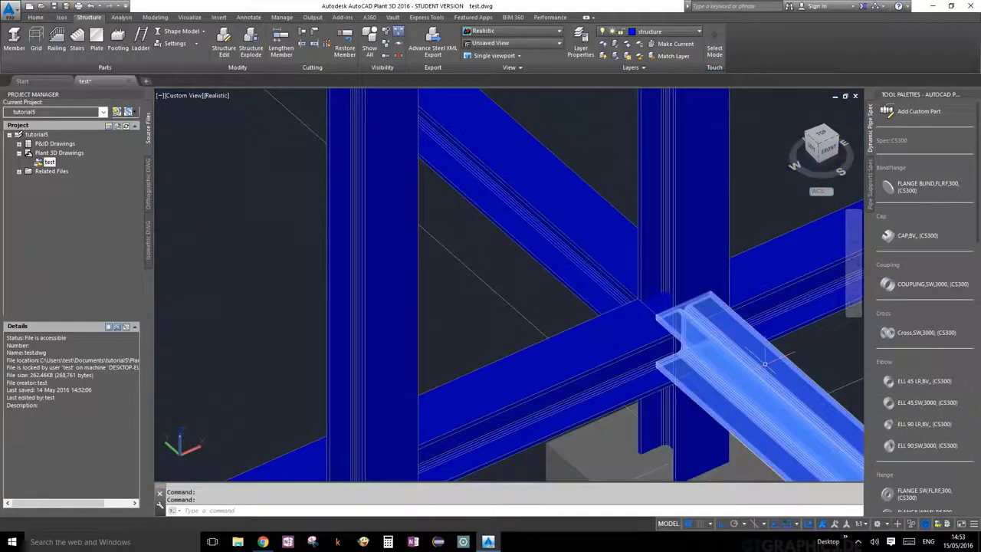
{"action": "middle_click_drag", "start_coordinate": [405, 513], "coordinate": [499, 466]}
{"action": "scroll", "coordinate": [397, 263], "scroll_direction": "up", "scroll_amount": 6}
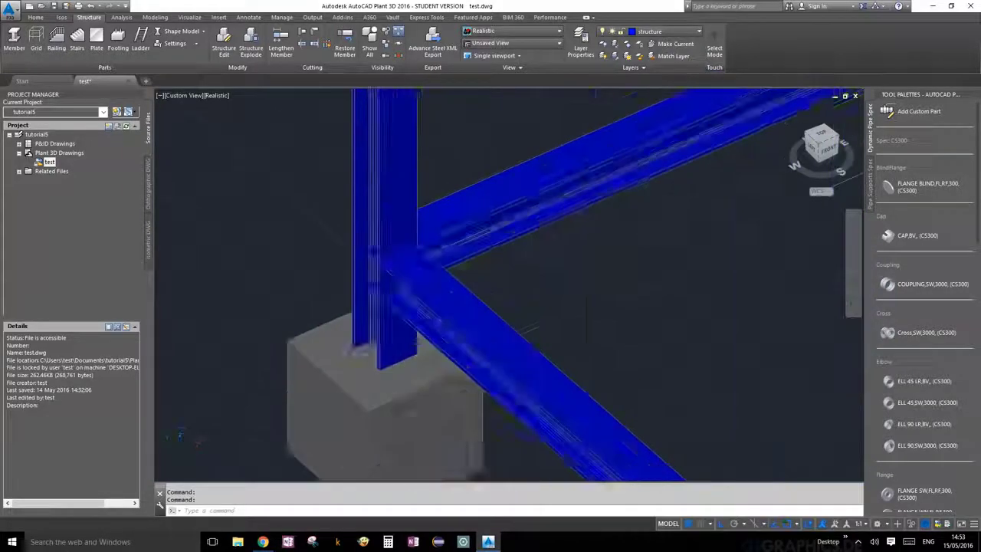
{"action": "scroll", "coordinate": [391, 261], "scroll_direction": "up", "scroll_amount": 2}
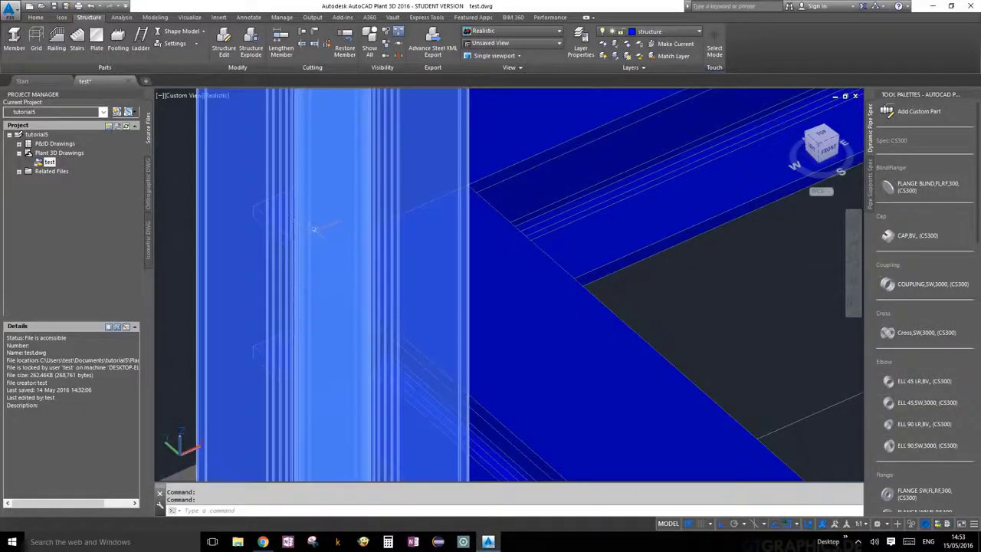
{"action": "scroll", "coordinate": [340, 259], "scroll_direction": "down", "scroll_amount": 5}
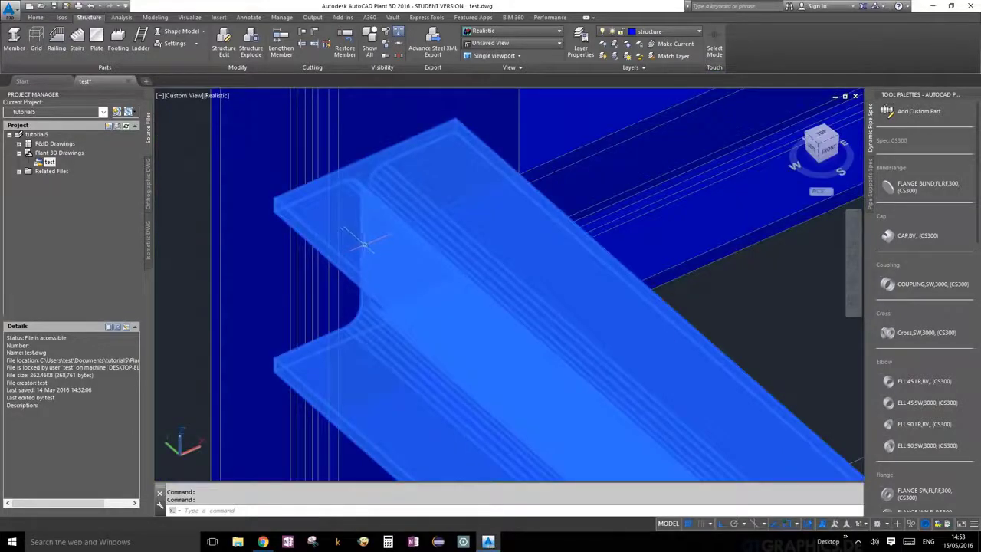
{"action": "left_click", "coordinate": [364, 244]}
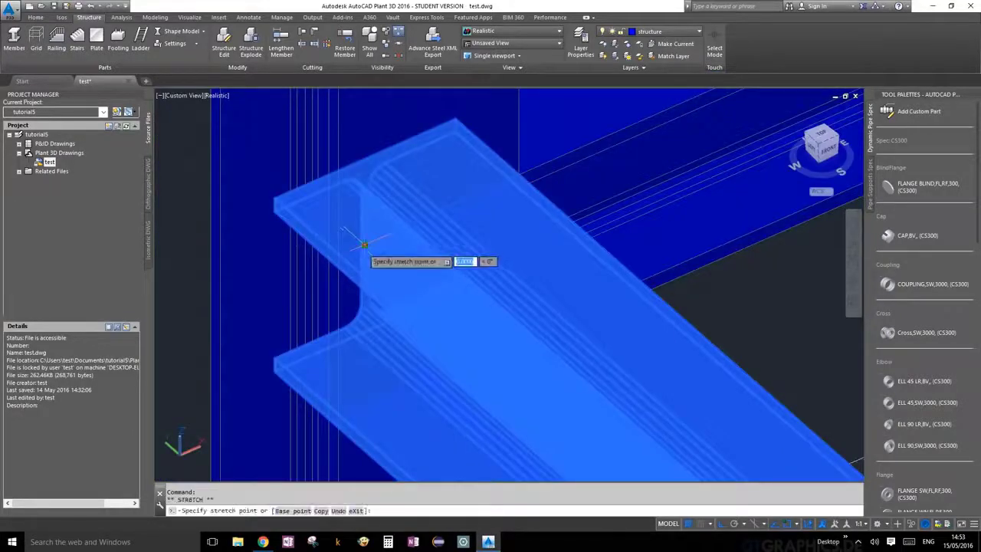
{"action": "scroll", "coordinate": [344, 291], "scroll_direction": "down", "scroll_amount": 3}
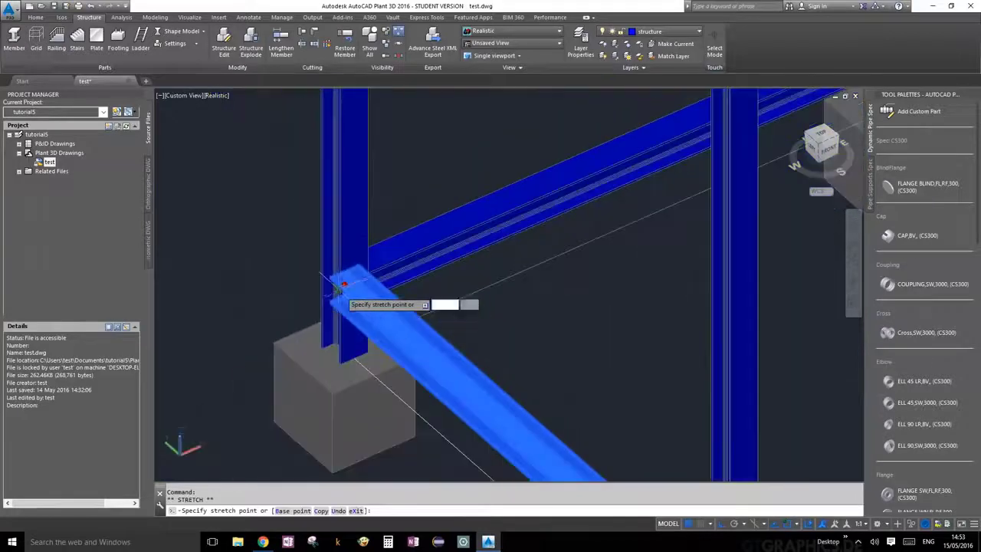
{"action": "scroll", "coordinate": [341, 364], "scroll_direction": "up", "scroll_amount": 3}
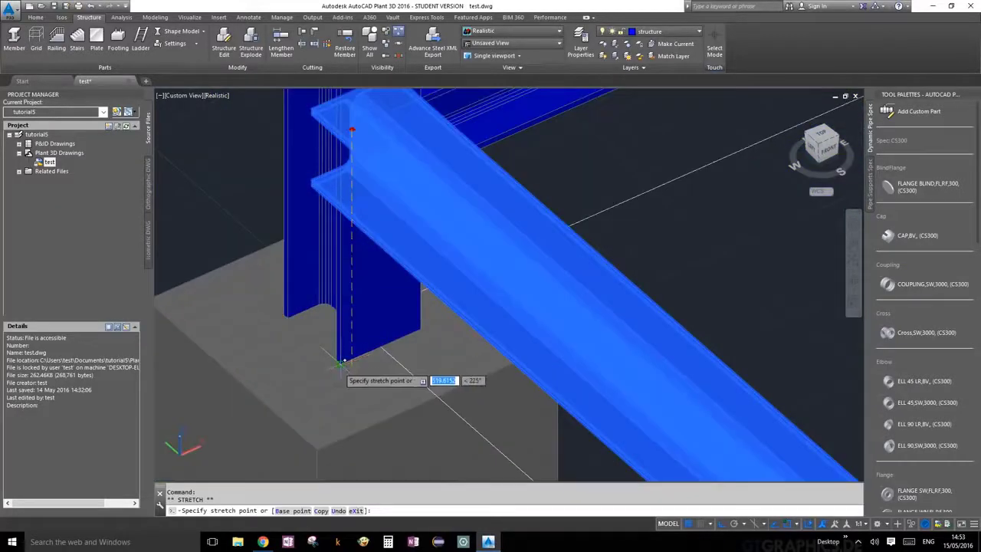
{"action": "key", "text": "Escape"}
{"action": "scroll", "coordinate": [356, 338], "scroll_direction": "down", "scroll_amount": 2}
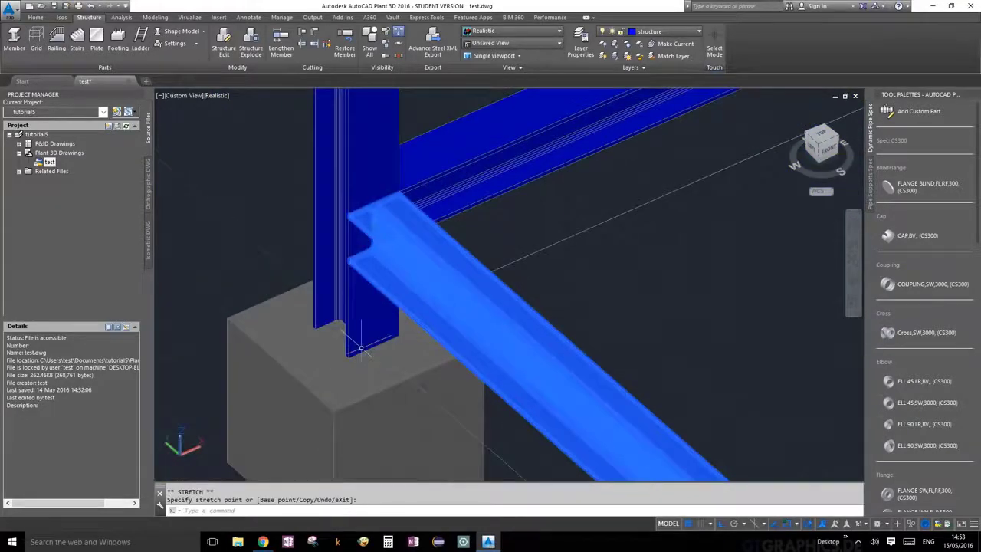
{"action": "scroll", "coordinate": [363, 303], "scroll_direction": "up", "scroll_amount": 1}
{"action": "scroll", "coordinate": [362, 304], "scroll_direction": "down", "scroll_amount": 3}
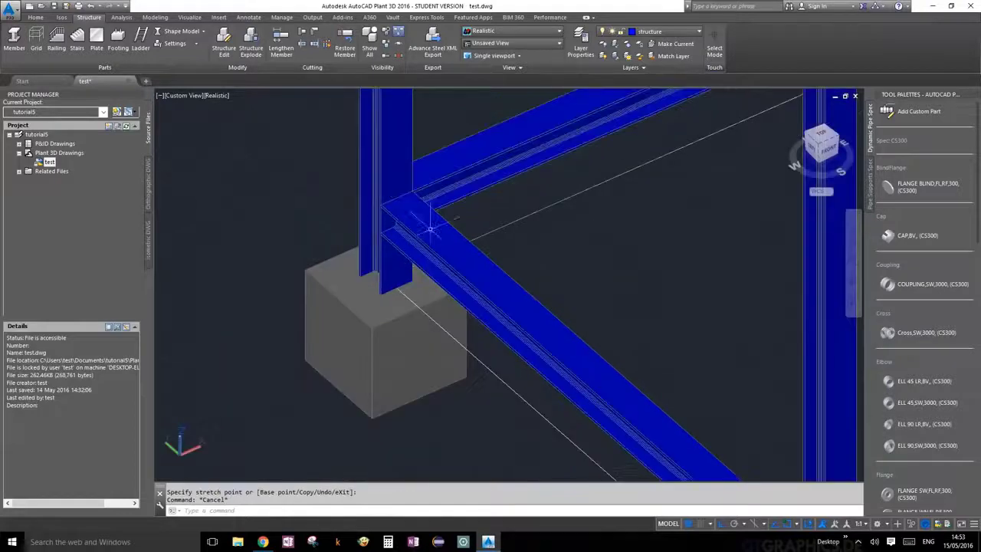
Review the whole steel frame, checking the beam layout on the +500 and +8500 levels across the grid
{"action": "scroll", "coordinate": [459, 230], "scroll_direction": "down", "scroll_amount": 2}
{"action": "middle_click_drag", "start_coordinate": [596, 312], "coordinate": [338, 278]}
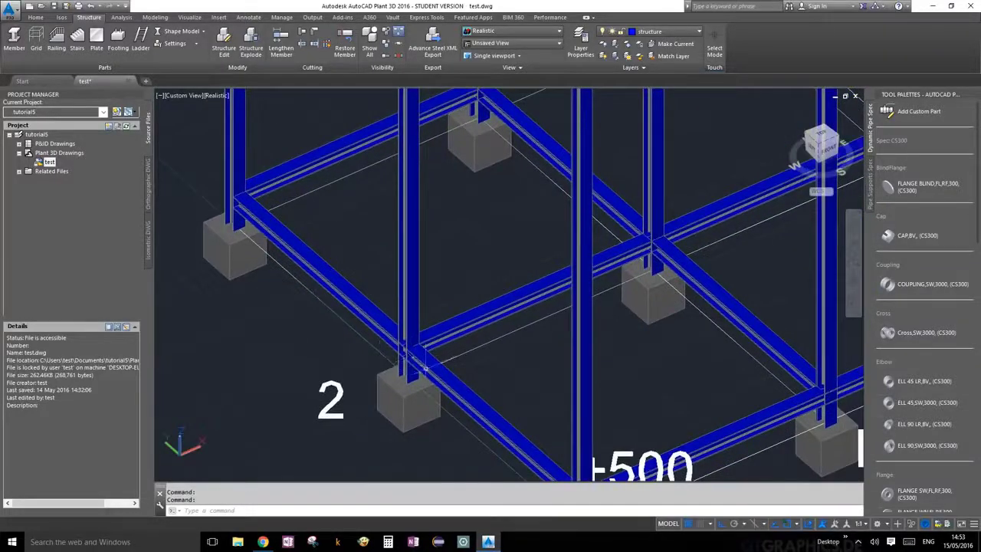
{"action": "scroll", "coordinate": [491, 278], "scroll_direction": "down", "scroll_amount": 1}
{"action": "middle_click_drag", "start_coordinate": [490, 279], "coordinate": [284, 273]}
{"action": "scroll", "coordinate": [454, 255], "scroll_direction": "down", "scroll_amount": 5}
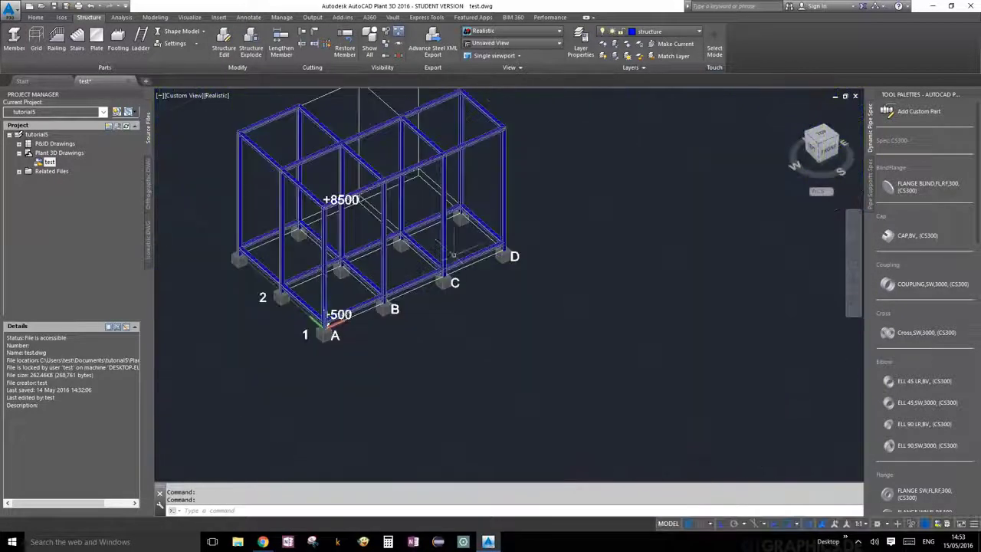
{"action": "middle_click_drag", "start_coordinate": [454, 255], "coordinate": [534, 284]}
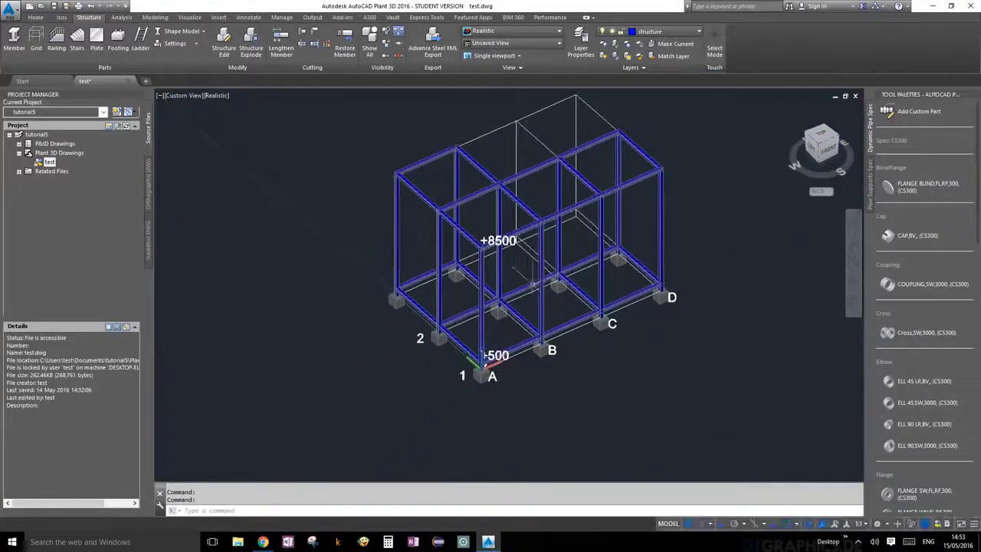
{"action": "scroll", "coordinate": [502, 328], "scroll_direction": "up", "scroll_amount": 5}
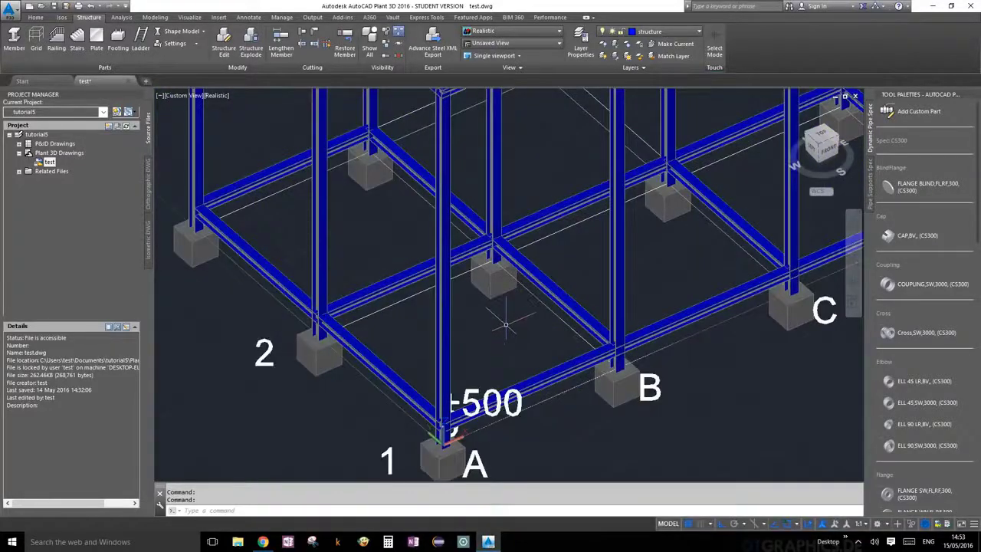
{"action": "scroll", "coordinate": [505, 325], "scroll_direction": "down", "scroll_amount": 6}
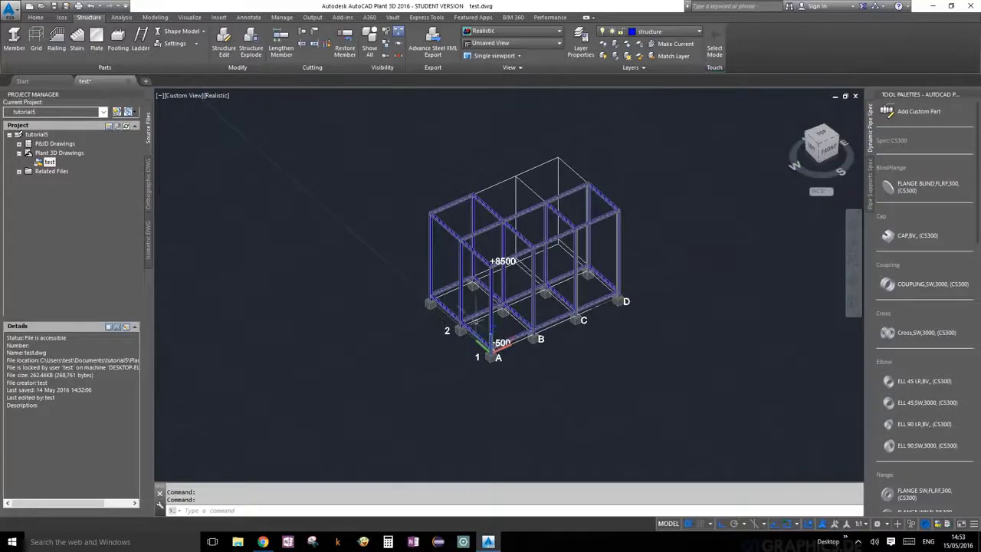
{"action": "key", "text": "Escape"}
{"action": "scroll", "coordinate": [502, 264], "scroll_direction": "down", "scroll_amount": 2}
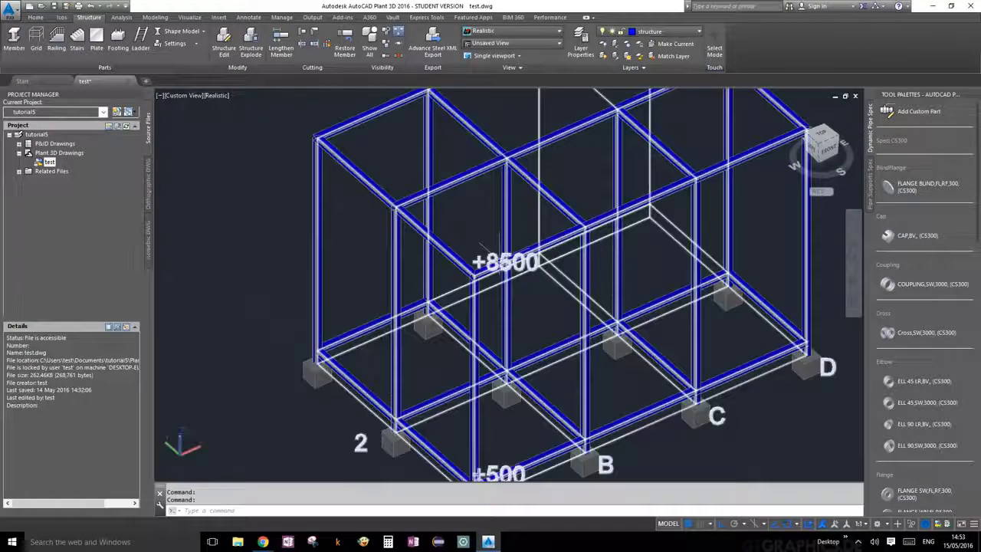
{"action": "scroll", "coordinate": [506, 322], "scroll_direction": "up", "scroll_amount": 3}
{"action": "scroll", "coordinate": [506, 322], "scroll_direction": "down", "scroll_amount": 4}
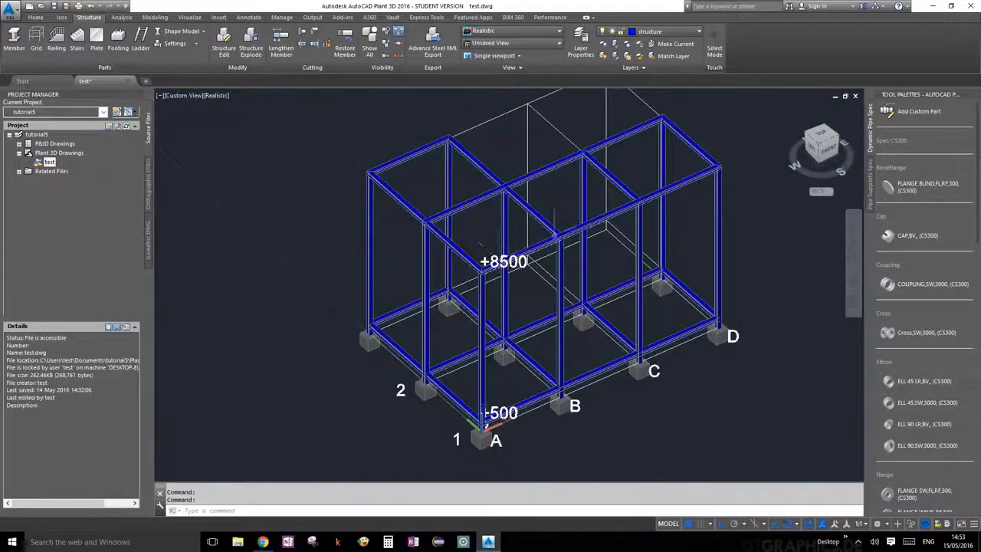